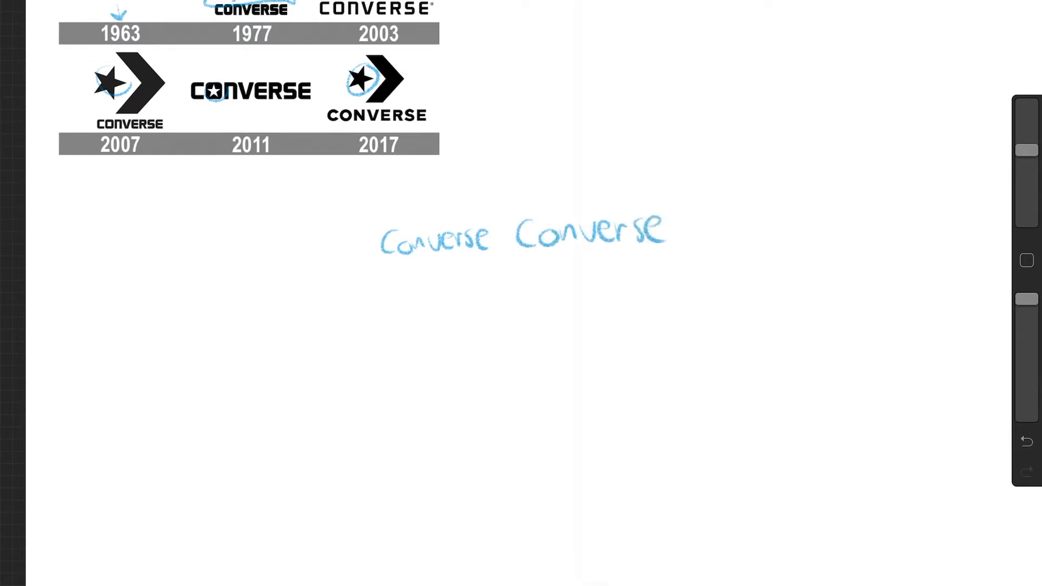
Step: Choose a smooth brush and set its StreamLine to Max
click(873, 341)
drag(223, 38, 496, 37)
click(61, 21)
click(848, 26)
key(ctrl+z)
Step: Hand-letter a large "Converse" in blue with an oversized C below the two light-blue sketched words
drag(387, 308, 380, 379)
drag(461, 326, 532, 348)
key(ctrl+z)
key(ctrl+z)
drag(448, 309, 425, 372)
drag(459, 356, 485, 401)
drag(497, 358, 557, 379)
drag(628, 328, 595, 387)
Step: Hand-letter a second, tighter and bolder slanted "Converse" below the first large one, redrawing unsatisfactory letters
scroll(510, 347, down, 3)
key(ctrl+z)
drag(406, 333, 401, 387)
drag(426, 357, 430, 355)
mouse_move(449, 358)
mouse_down()
mouse_move(470, 401)
mouse_move(513, 336)
mouse_up()
mouse_move(522, 347)
mouse_down()
mouse_move(528, 361)
mouse_move(549, 348)
mouse_move(553, 390)
mouse_up()
key(ctrl+z)
key(ctrl+z)
mouse_move(560, 338)
mouse_down()
mouse_move(554, 402)
mouse_move(593, 356)
mouse_move(585, 350)
mouse_up()
key(ctrl+z)
key(ctrl+z)
drag(623, 334, 567, 392)
mouse_move(644, 354)
mouse_down()
mouse_move(675, 361)
mouse_move(670, 339)
mouse_move(682, 362)
mouse_up()
key(ctrl+z)
key(ctrl+z)
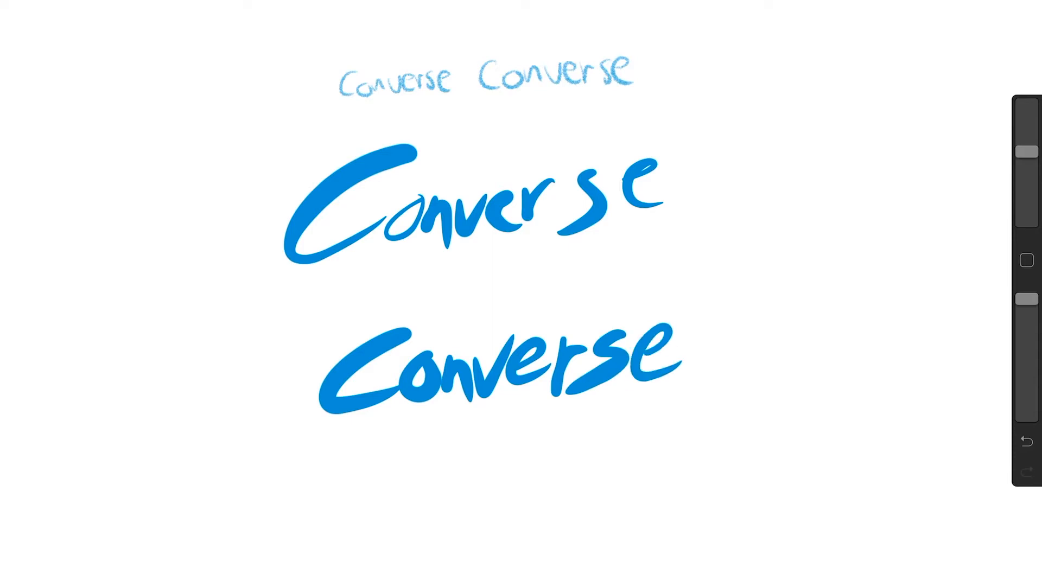
Step: Add a long rising underline beneath the second large "Converse" and undo the stray mark beside it
drag(319, 447, 745, 398)
drag(243, 427, 245, 424)
key(ctrl+z)
Step: Set the brush size to about 85% and write a very thick "Converse" below the underlined version
scroll(511, 347, down, 3)
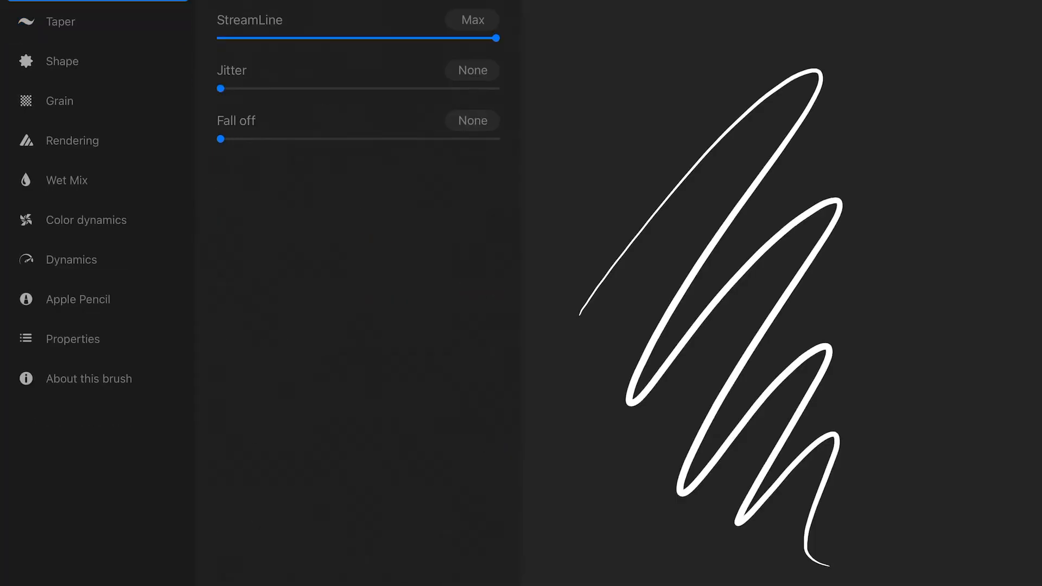
click(66, 81)
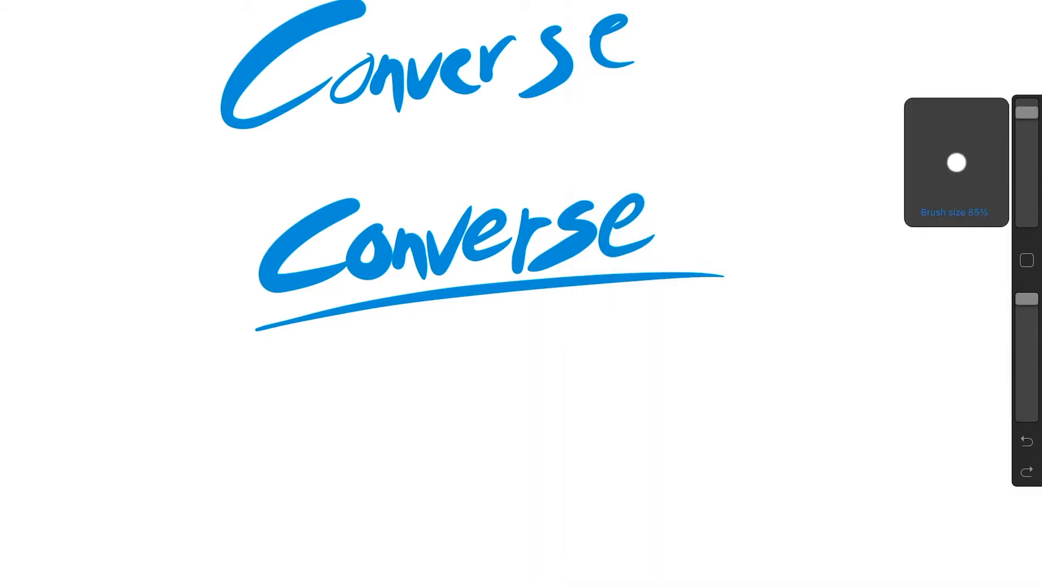
scroll(510, 293, down, 2)
mouse_move(377, 358)
mouse_down()
mouse_move(400, 415)
mouse_move(433, 392)
mouse_up()
drag(461, 372, 498, 450)
drag(502, 369, 560, 367)
drag(564, 407, 620, 436)
mouse_move(625, 364)
mouse_down()
mouse_move(672, 375)
mouse_move(657, 444)
mouse_up()
drag(740, 401, 805, 412)
scroll(511, 293, up, 2)
drag(611, 125, 559, 239)
mouse_move(618, 163)
mouse_down()
mouse_move(608, 174)
mouse_move(676, 231)
mouse_up()
drag(684, 174, 724, 168)
drag(730, 206, 773, 228)
drag(784, 179, 811, 174)
drag(869, 163, 825, 228)
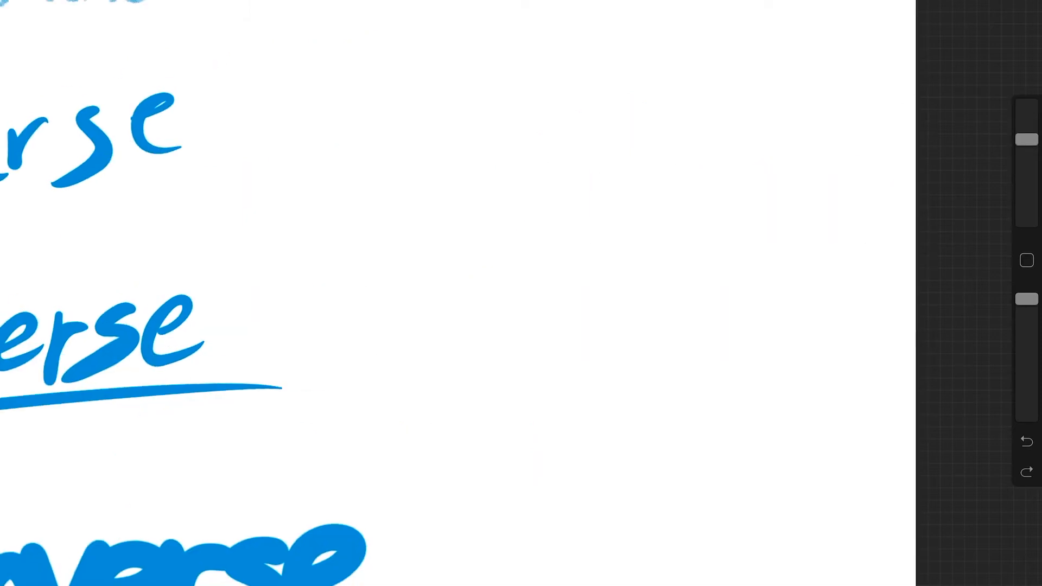
drag(415, 217, 474, 252)
key(ctrl+z)
Step: Reduce the brush size and write a joined cursive "Converse" with an underline in the empty area beside the earlier versions
drag(1026, 139, 1026, 168)
mouse_move(415, 222)
mouse_down()
mouse_move(422, 182)
mouse_move(488, 256)
mouse_up()
key(ctrl+z)
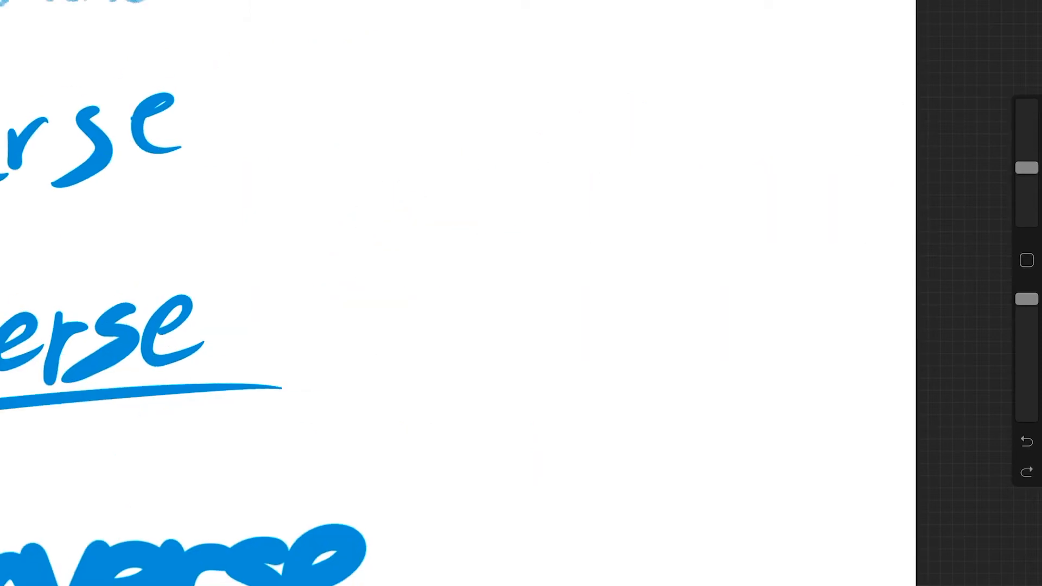
scroll(456, 293, down, 2)
drag(450, 195, 375, 288)
mouse_move(442, 255)
mouse_down()
mouse_move(524, 247)
mouse_move(628, 260)
mouse_up()
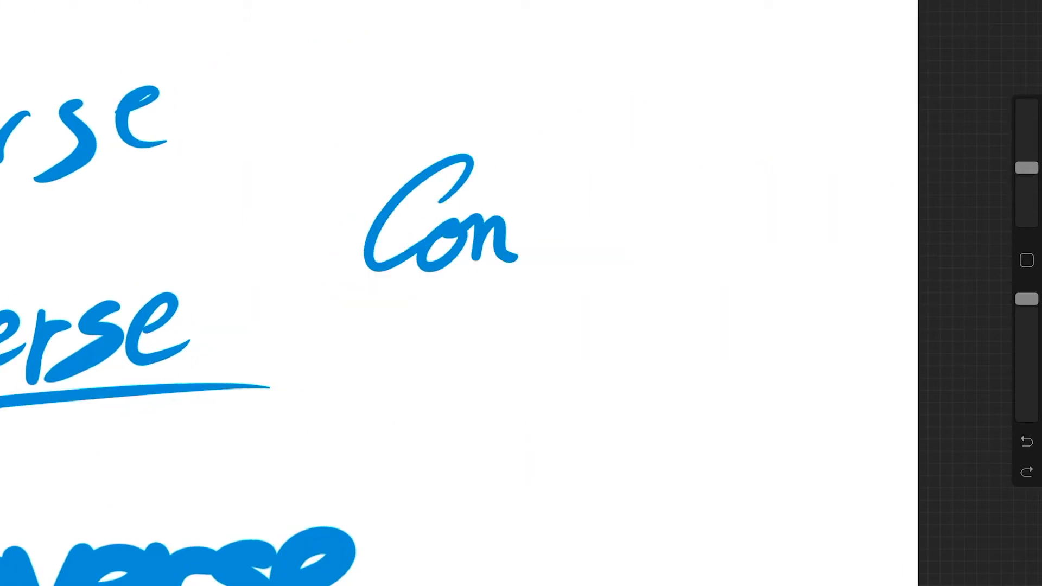
drag(521, 136, 789, 141)
drag(375, 247, 861, 191)
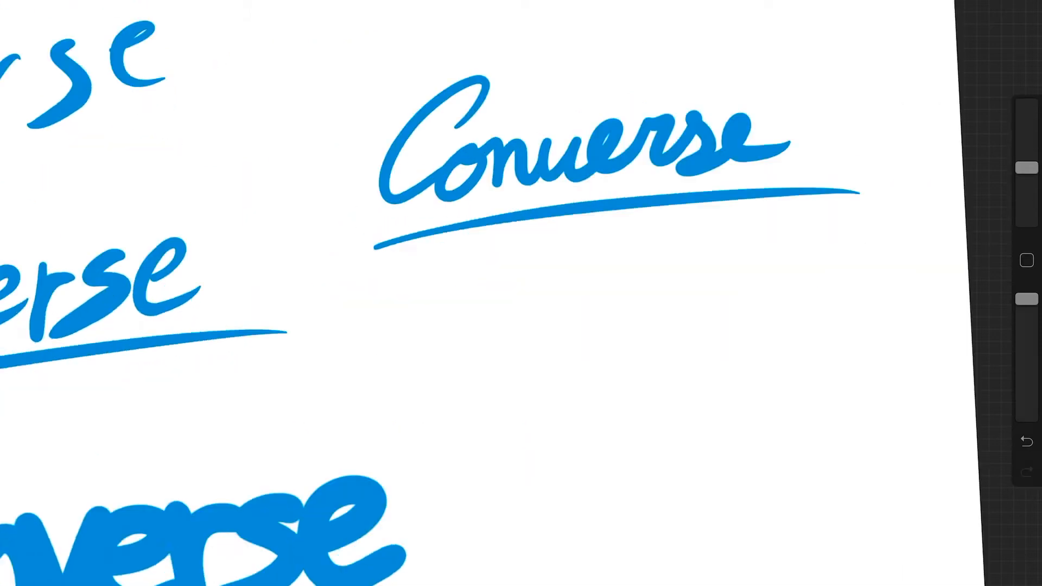
Step: Write two more underlined cursive "Converse" variations, one below and one above the first cursive version
scroll(521, 293, down, 2)
drag(489, 260, 454, 345)
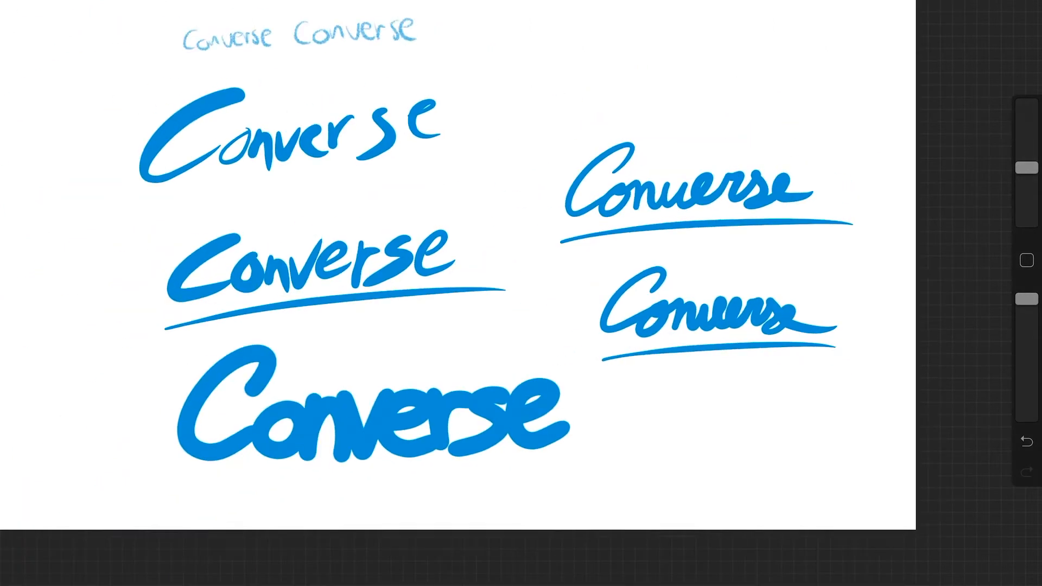
scroll(700, 198, up, 3)
mouse_move(468, 117)
mouse_down()
mouse_move(706, 198)
mouse_move(779, 190)
mouse_up()
drag(344, 276, 847, 237)
Step: Write another cursive "Converse" with a thick underline in the blank space near the canvas's upper edge
scroll(521, 293, down, 3)
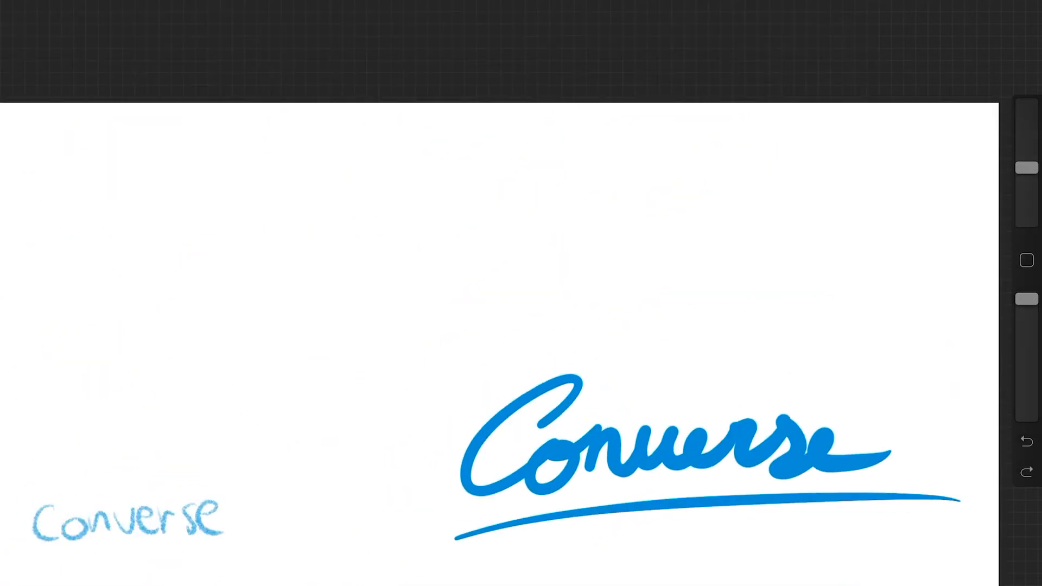
mouse_move(397, 195)
mouse_down()
mouse_move(535, 255)
mouse_move(583, 239)
mouse_move(725, 271)
mouse_up()
drag(304, 340, 736, 298)
Step: Remove the stray marks beside the topmost cursive "Converse" and outline the word with a red pencil frame
drag(212, 234, 255, 304)
drag(770, 201, 809, 282)
key(ctrl+z)
key(ctrl+z)
click(1026, 22)
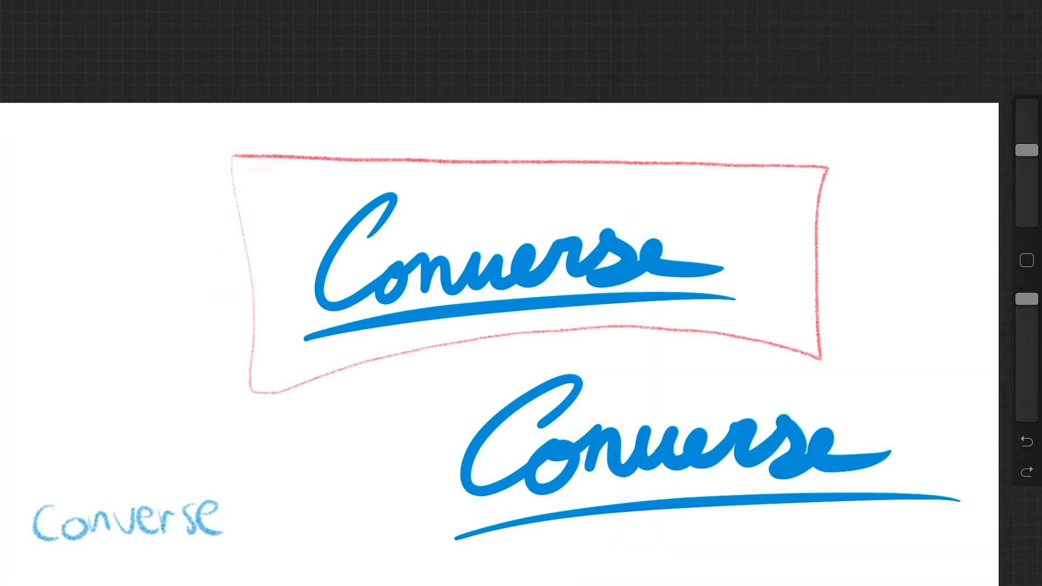
Step: Choose an inking brush and write "Conver" in darker blue in the empty area beside the first large lettering
scroll(521, 293, down, 5)
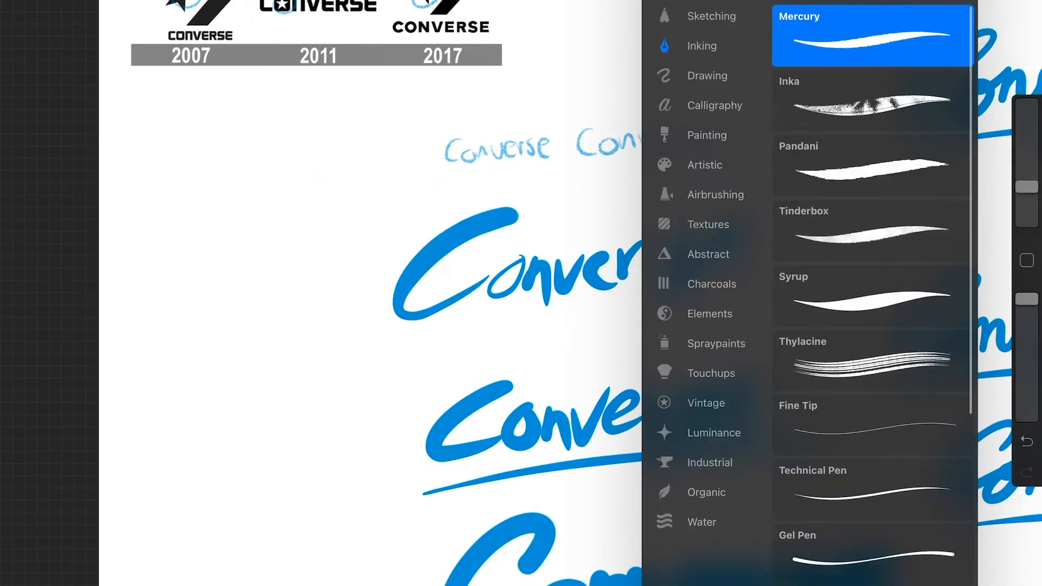
scroll(873, 294, down, 3)
click(873, 151)
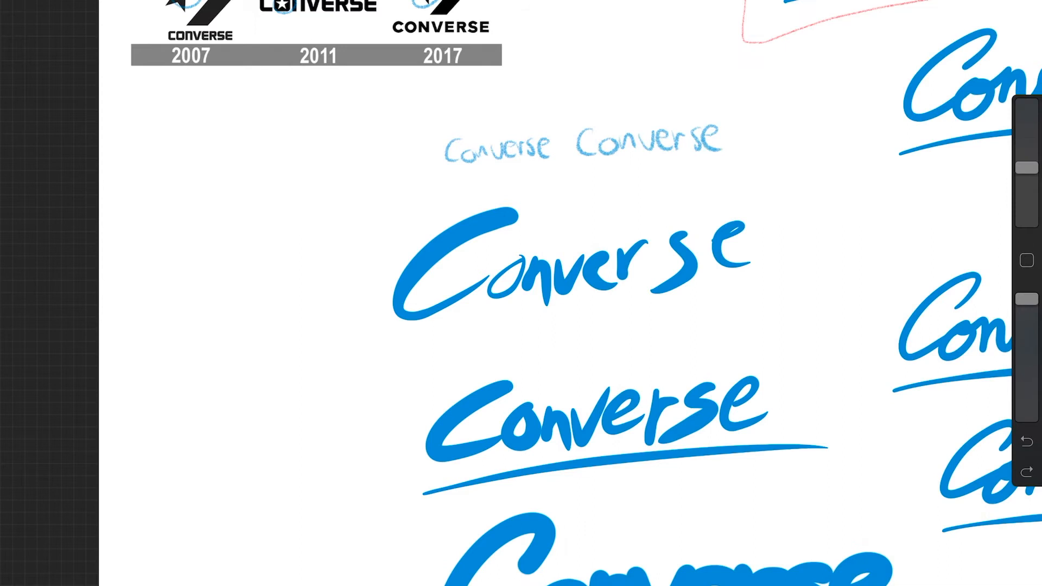
scroll(521, 294, up, 5)
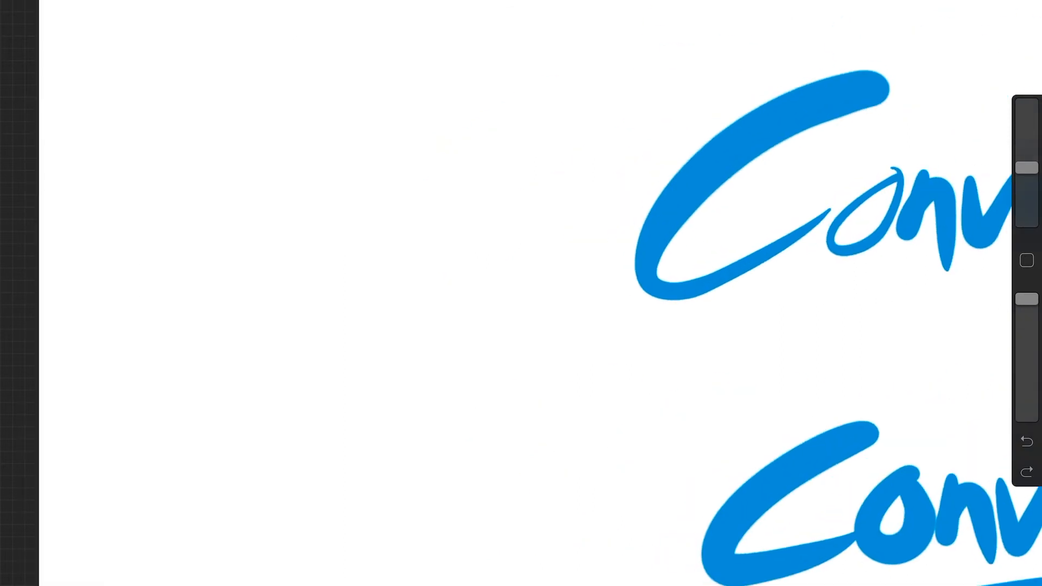
drag(194, 280, 184, 321)
drag(218, 301, 222, 304)
drag(236, 333, 262, 346)
mouse_move(281, 290)
mouse_down()
mouse_move(334, 279)
mouse_move(388, 301)
mouse_move(418, 292)
mouse_up()
drag(470, 275, 424, 321)
key(ctrl+z)
key(ctrl+z)
key(ctrl+z)
mouse_move(318, 317)
mouse_down()
mouse_move(385, 279)
mouse_move(374, 327)
mouse_up()
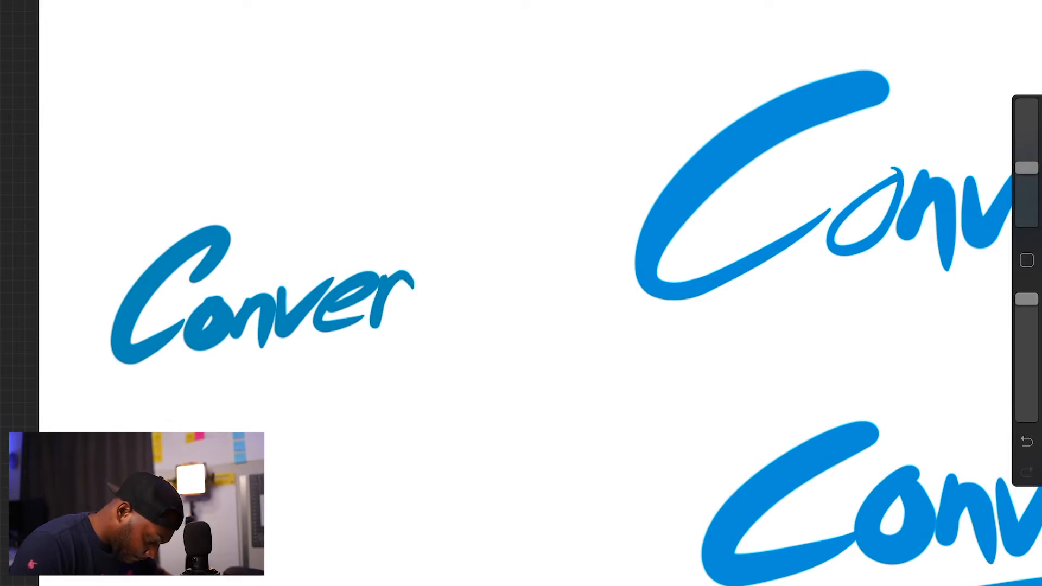
Step: Add the letter "s" to "Conver" with its tail sweeping back beneath the word as an underline, redrawing it as needed
drag(453, 274, 420, 317)
mouse_move(339, 350)
mouse_down()
mouse_move(454, 296)
mouse_move(440, 274)
mouse_move(208, 382)
mouse_up()
key(ctrl+z)
key(ctrl+z)
key(ctrl+z)
key(ctrl+z)
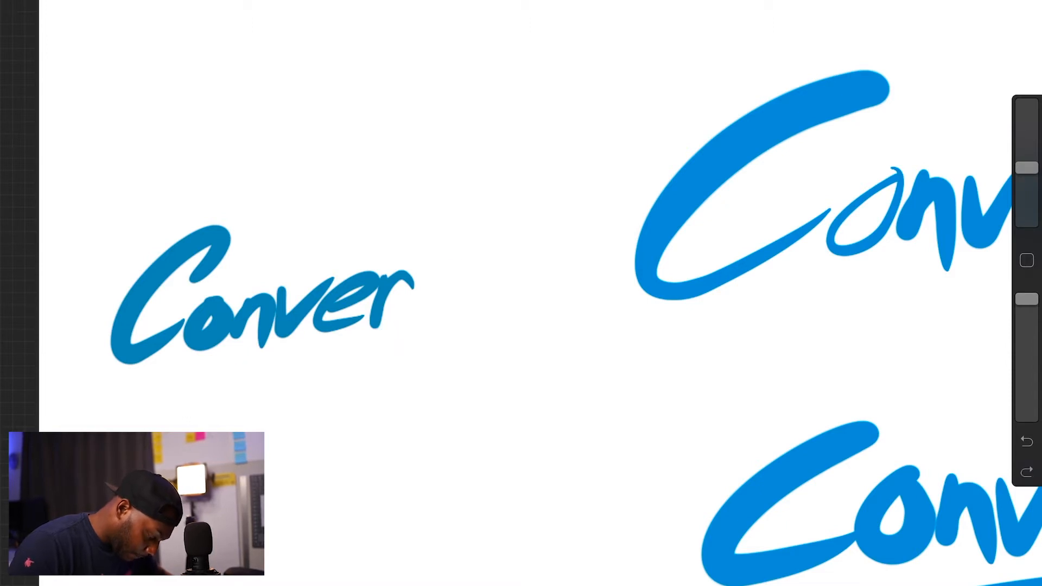
mouse_move(466, 265)
mouse_down()
mouse_move(442, 286)
mouse_move(188, 382)
mouse_up()
key(ctrl+z)
mouse_move(455, 268)
mouse_down()
mouse_move(429, 312)
mouse_move(216, 375)
mouse_up()
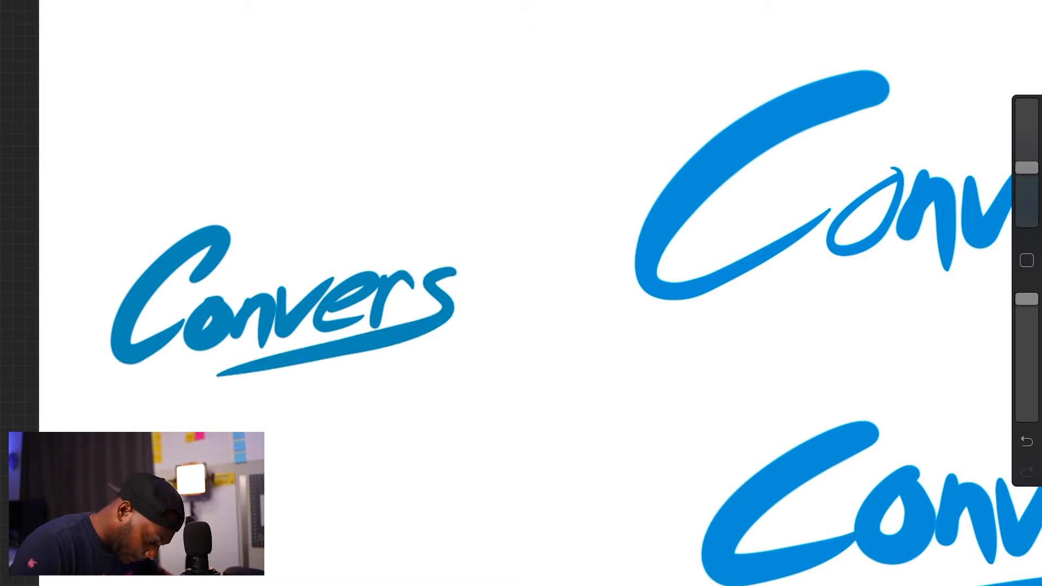
Step: Finish the dark-blue "Converse" with a final "e" ending in a long upward tail, redrawing it until satisfied
mouse_move(506, 274)
mouse_down()
mouse_move(462, 317)
mouse_move(518, 299)
mouse_up()
key(ctrl+z)
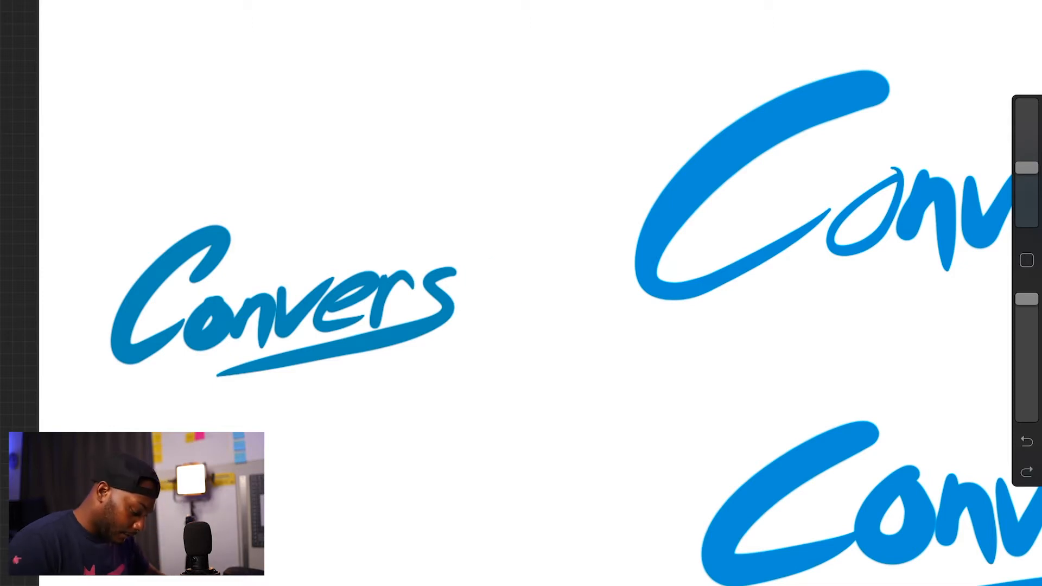
mouse_move(468, 293)
mouse_down()
mouse_move(461, 319)
mouse_move(535, 298)
mouse_up()
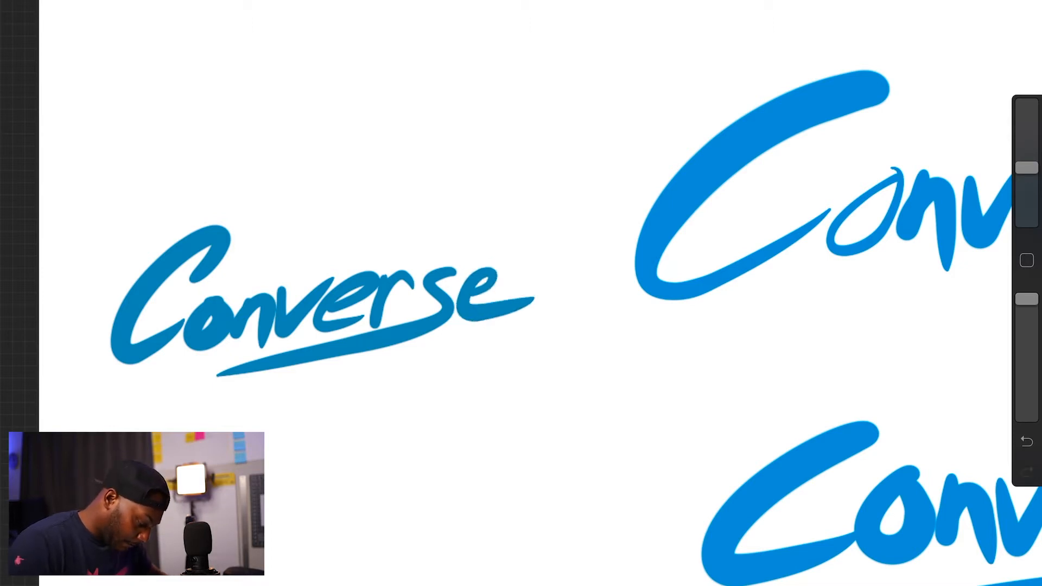
key(ctrl+z)
mouse_move(470, 296)
mouse_down()
mouse_move(505, 271)
mouse_move(524, 305)
mouse_up()
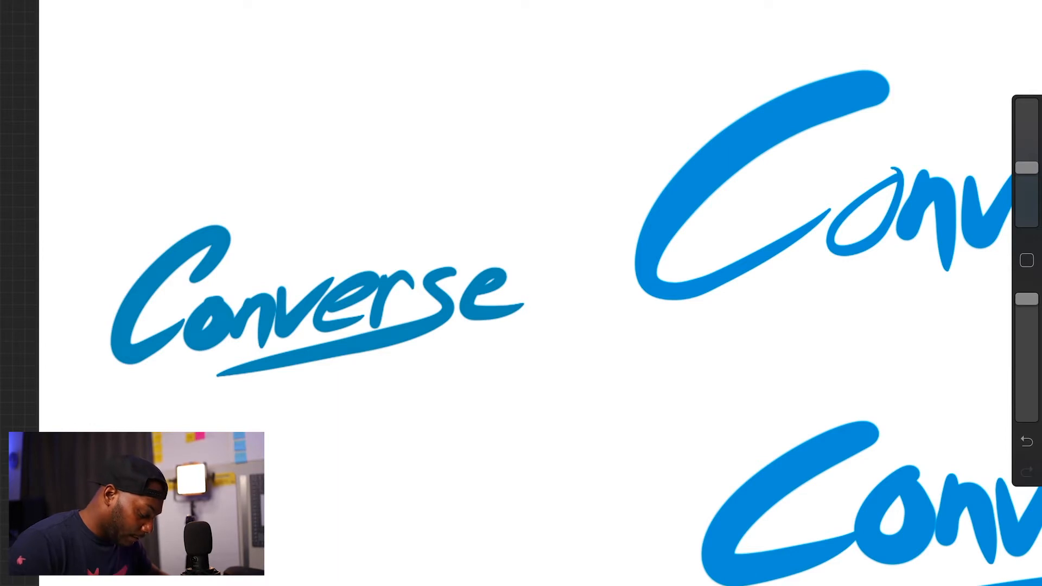
key(ctrl+z)
mouse_move(466, 299)
mouse_down()
mouse_move(507, 277)
mouse_move(524, 298)
mouse_up()
key(ctrl+z)
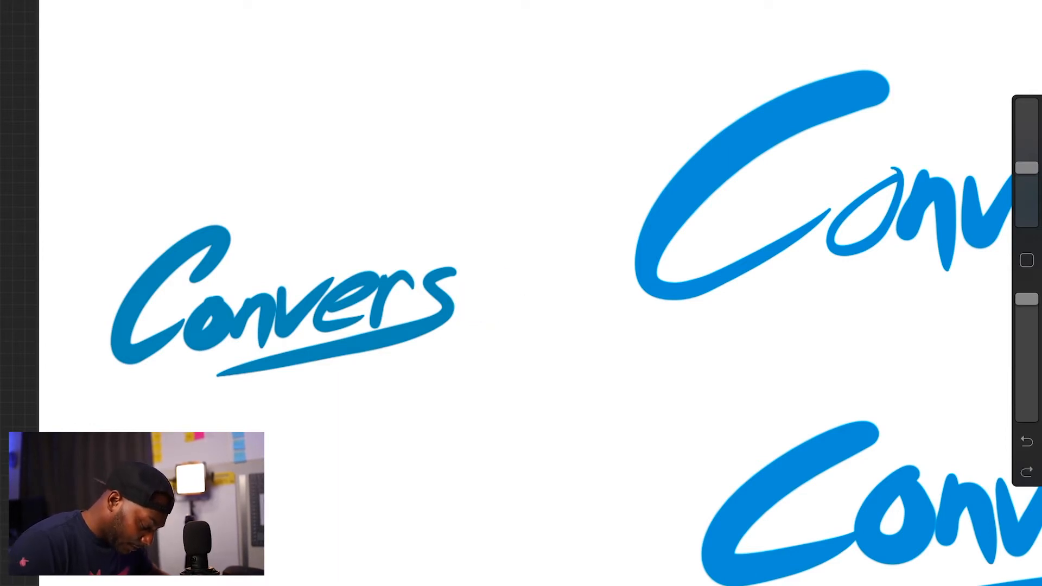
drag(510, 270, 551, 285)
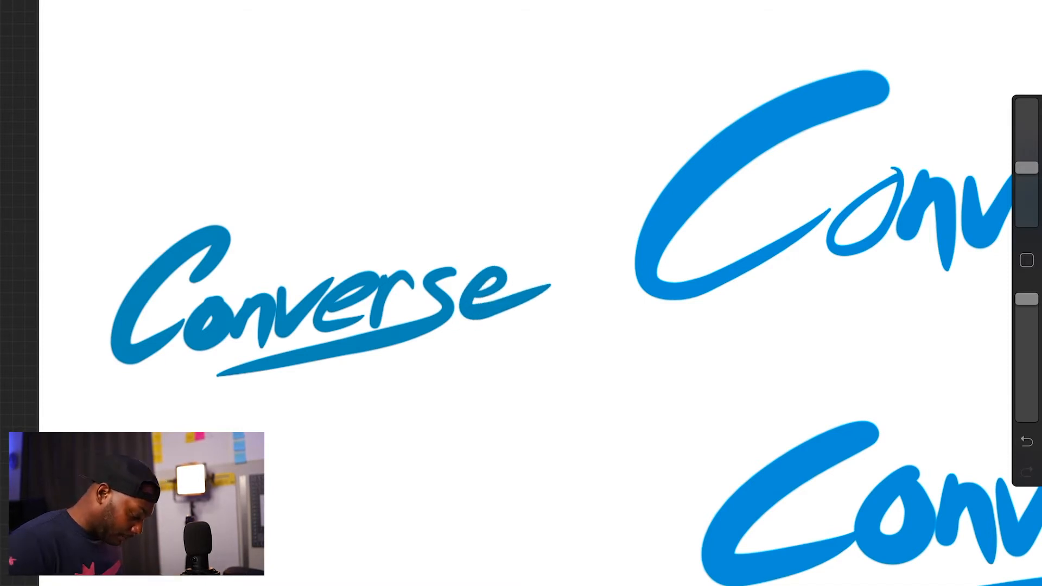
Step: Switch to the red colour and the Peppermint sketching brush, and frame the small dark-blue "Converse"
scroll(241, 255, down, 5)
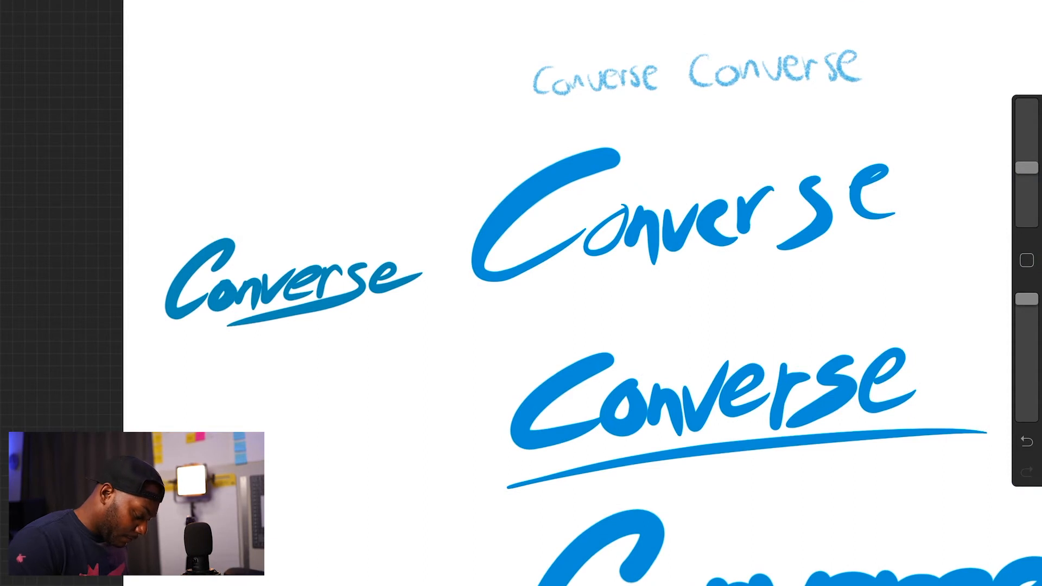
scroll(521, 293, down, 5)
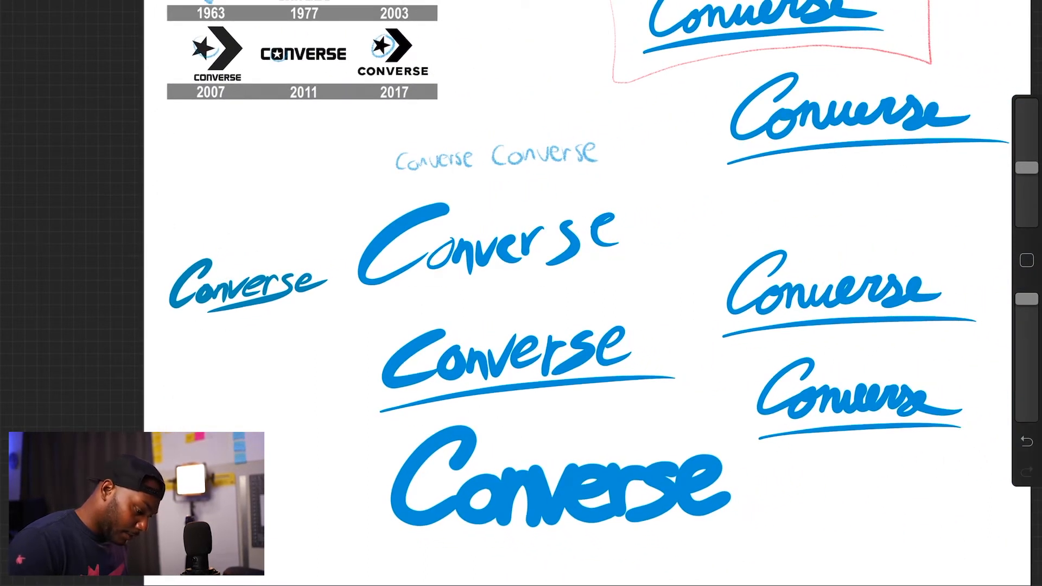
key(c)
click(852, 399)
key(b)
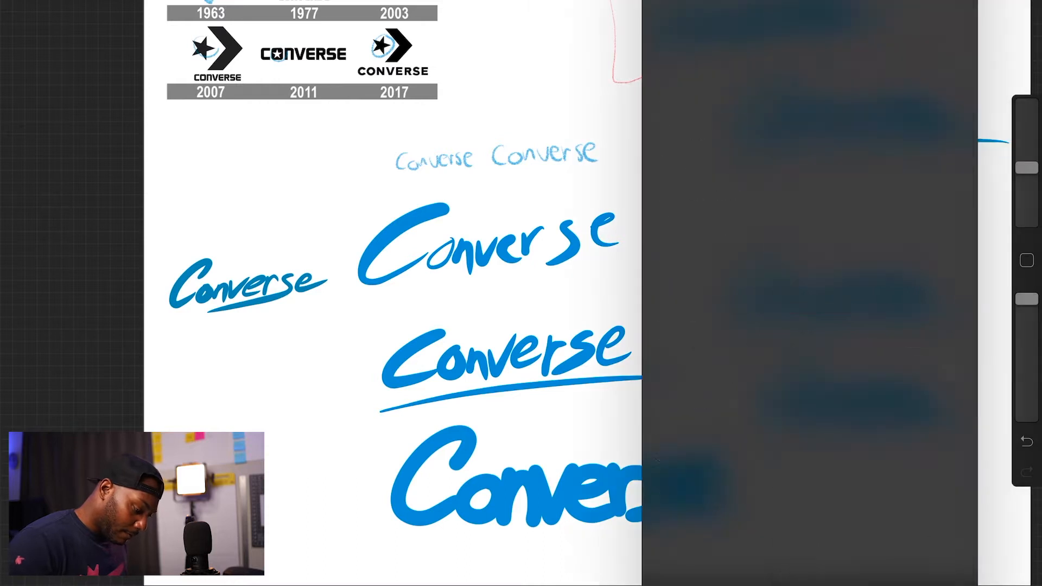
click(712, 16)
click(904, 33)
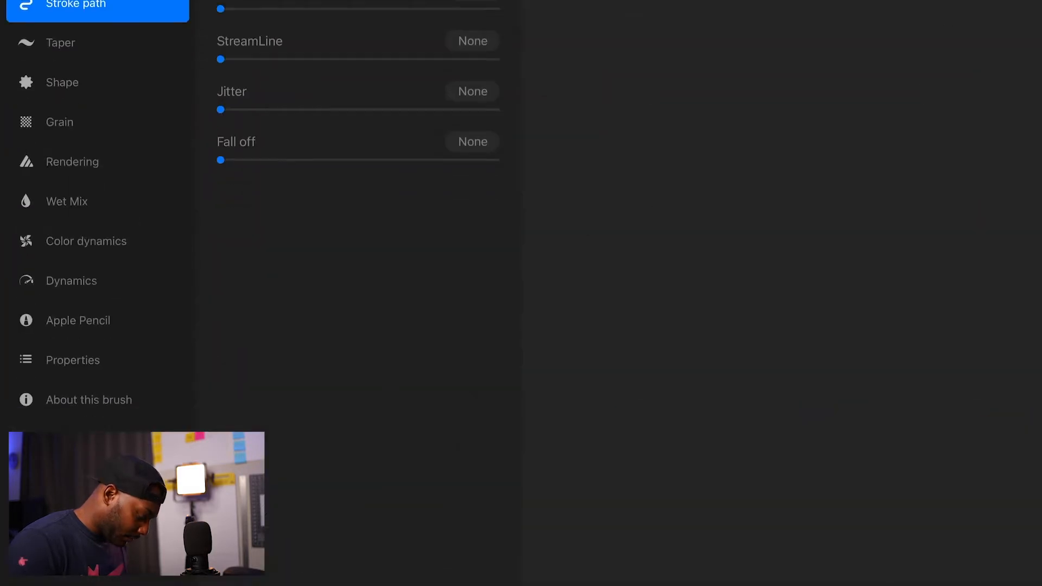
click(1004, 430)
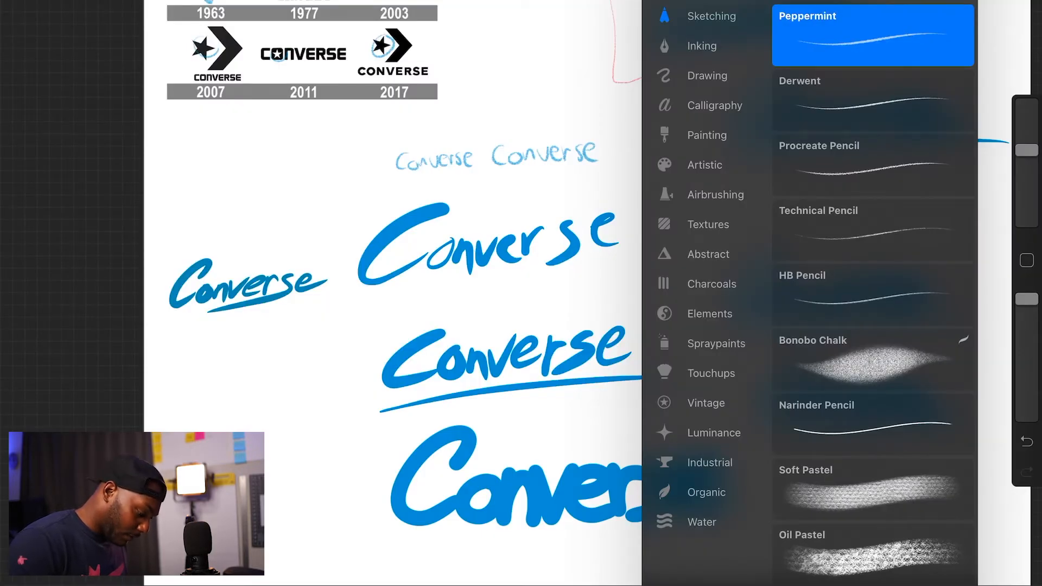
drag(155, 237, 159, 347)
drag(169, 237, 348, 305)
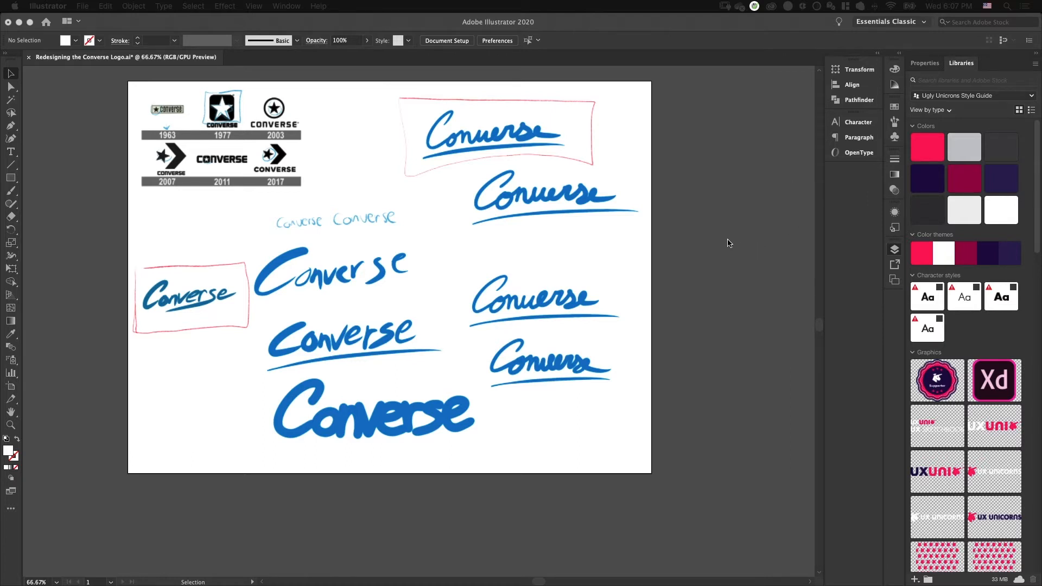
Step: Switch to Adobe Illustrator and toggle the visibility of the imported layers to examine what each one contains
click(896, 251)
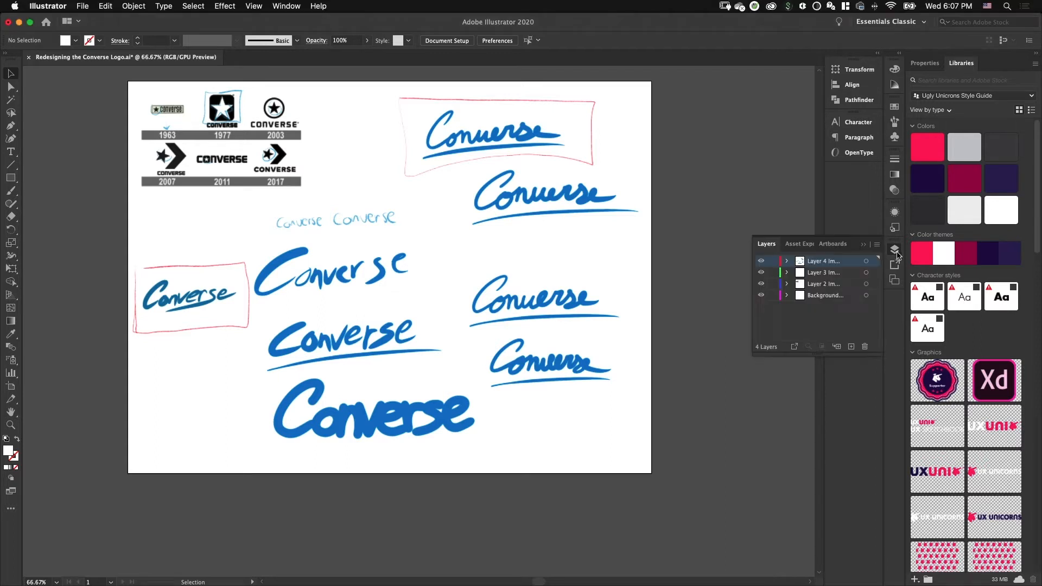
click(761, 284)
click(761, 272)
click(761, 261)
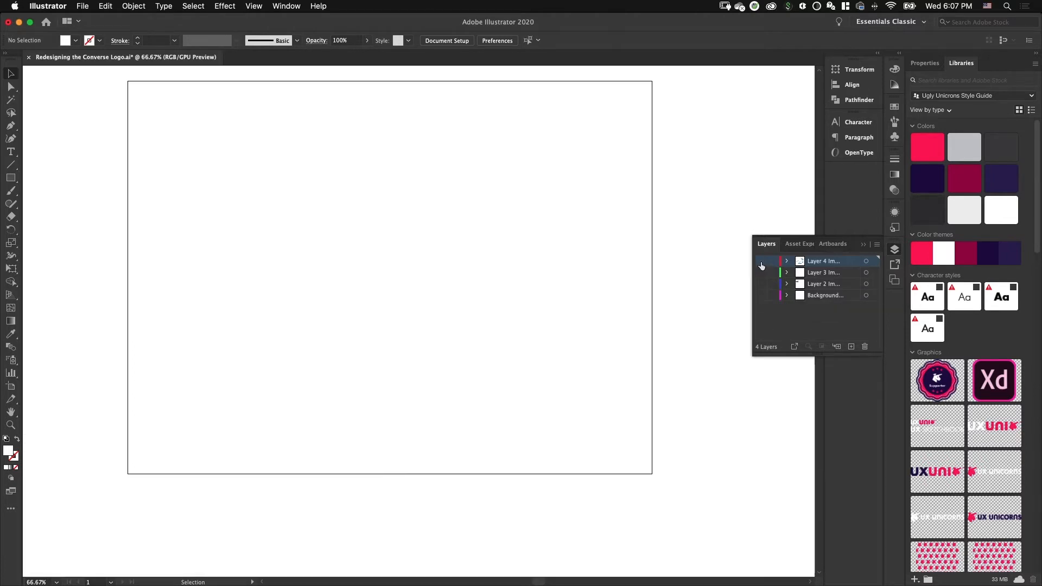
click(761, 261)
click(761, 261)
click(761, 261)
click(762, 273)
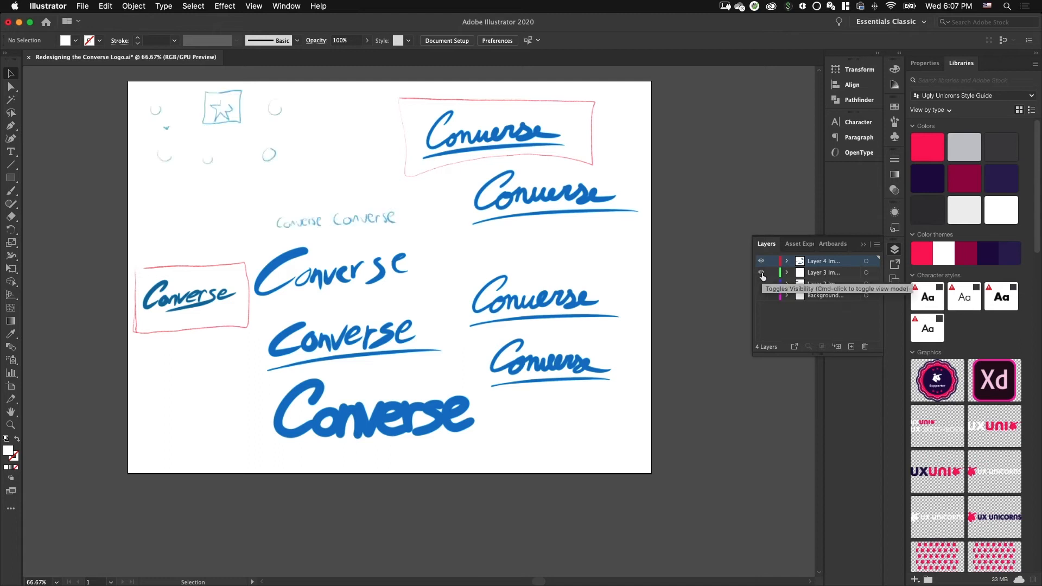
click(761, 284)
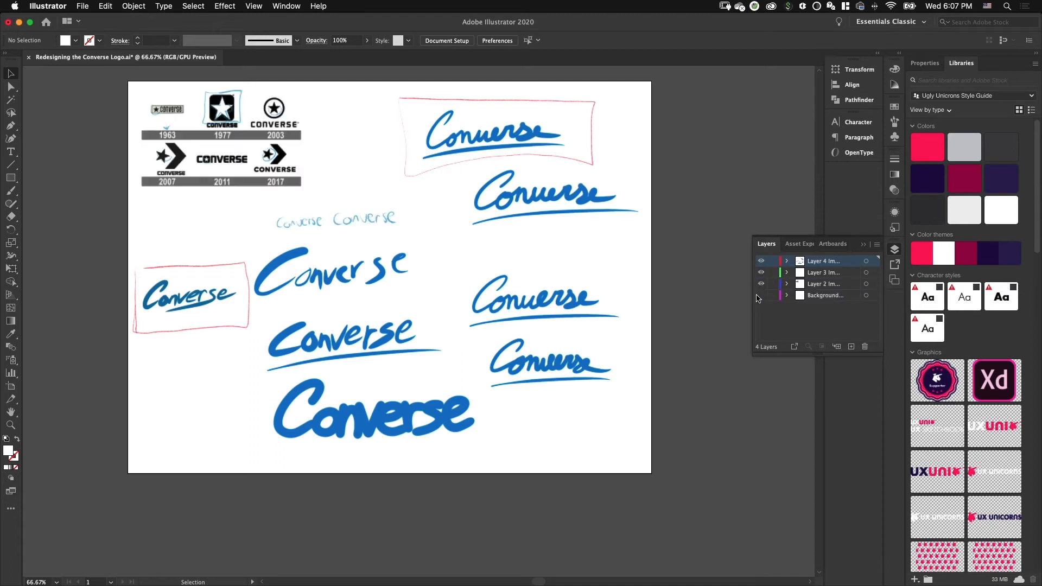
Step: Show the Background layer and hide Layer 3 with the light-blue sketch marks
click(761, 283)
click(761, 284)
click(761, 272)
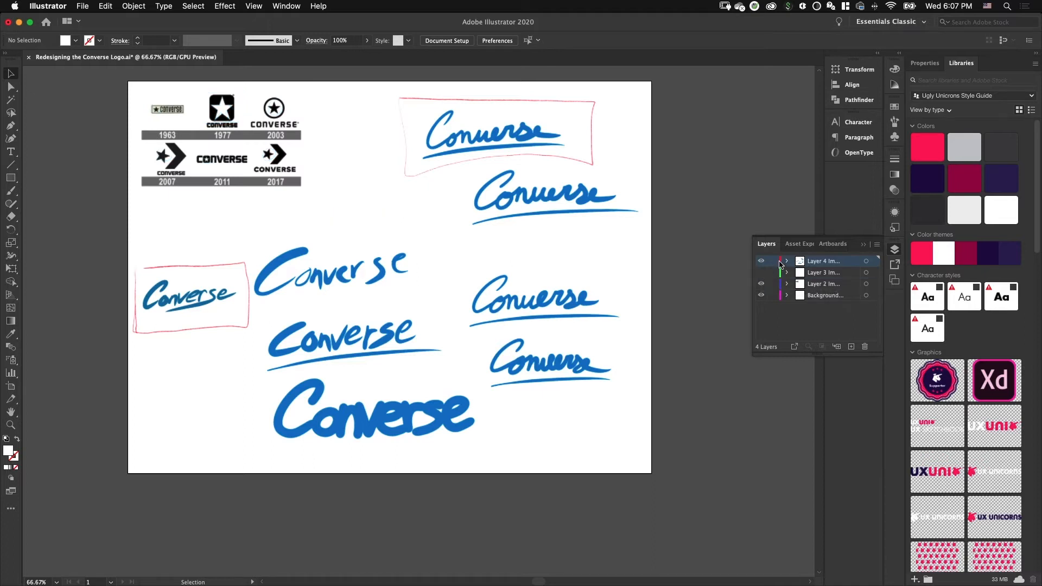
drag(555, 217, 571, 247)
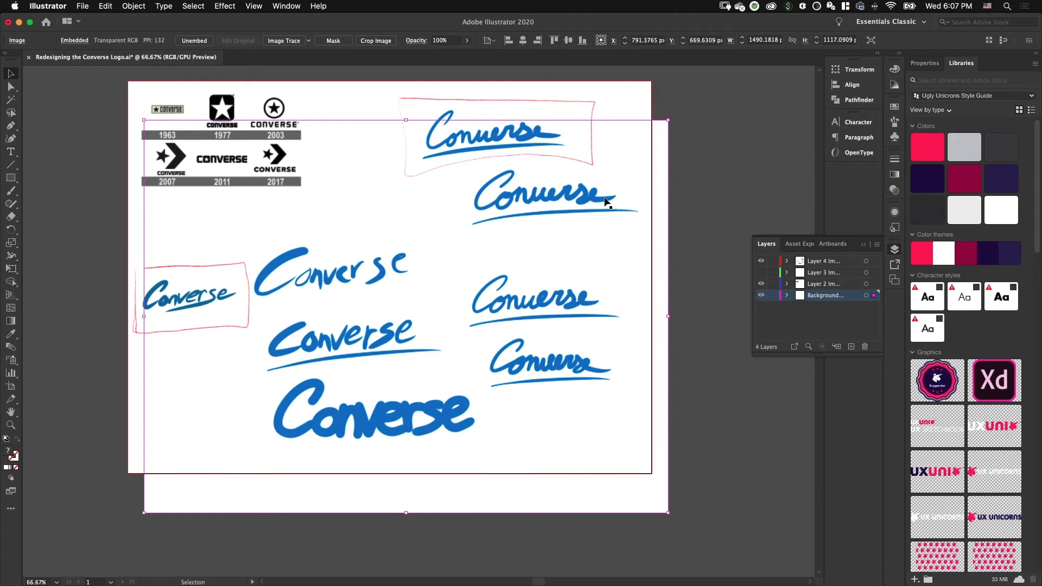
key(super+z)
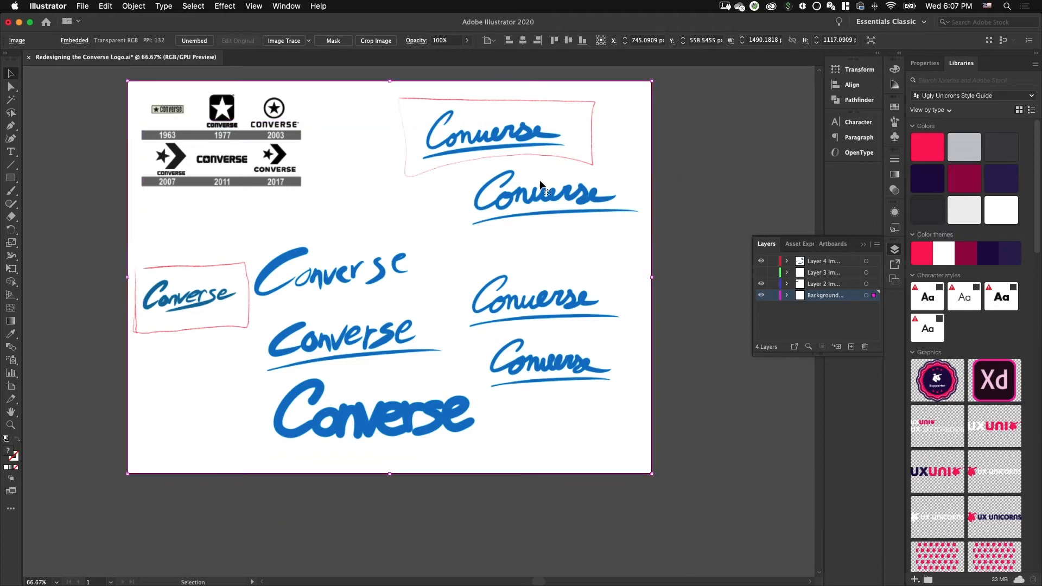
right_click(536, 198)
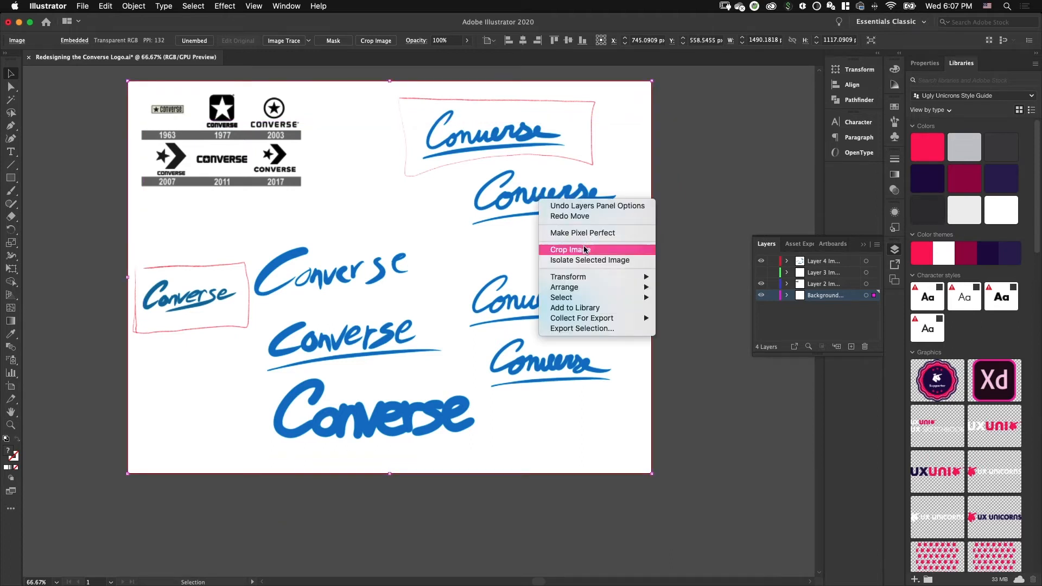
mouse_move(575, 281)
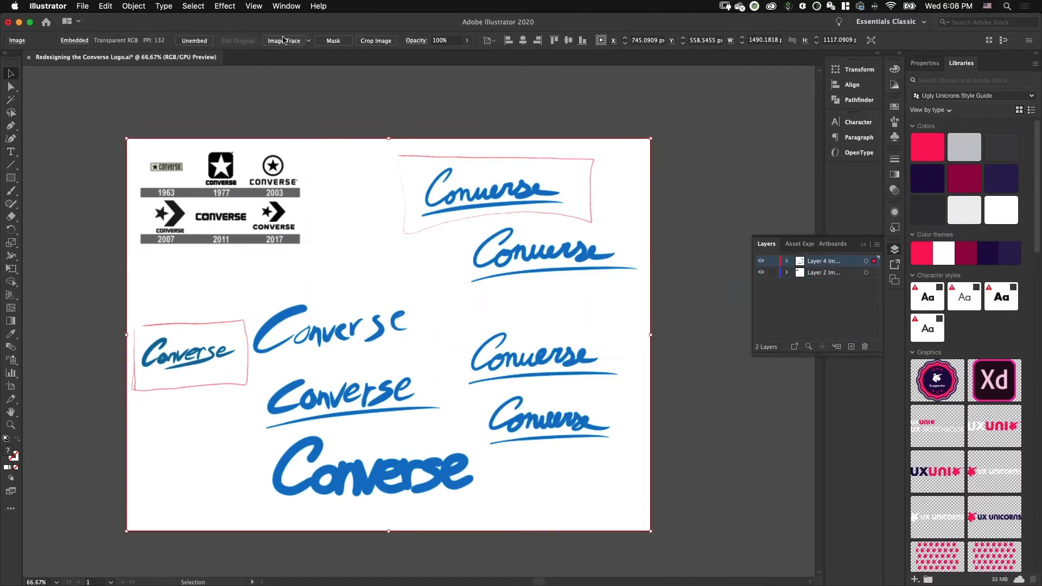
Step: Image-trace the sketch artwork on Layer 4 using the 3 Colors preset
click(288, 41)
click(109, 41)
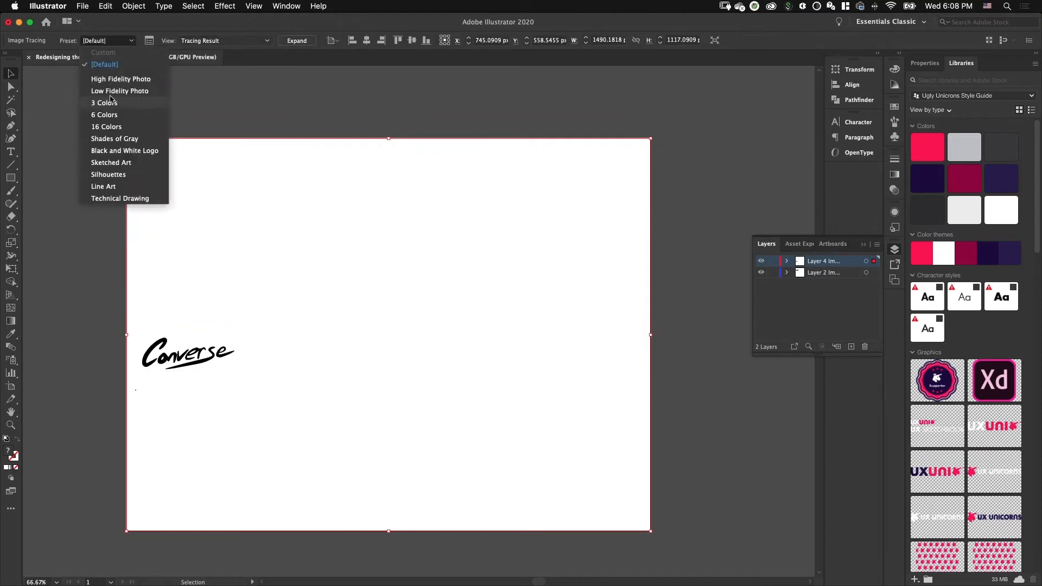
click(104, 103)
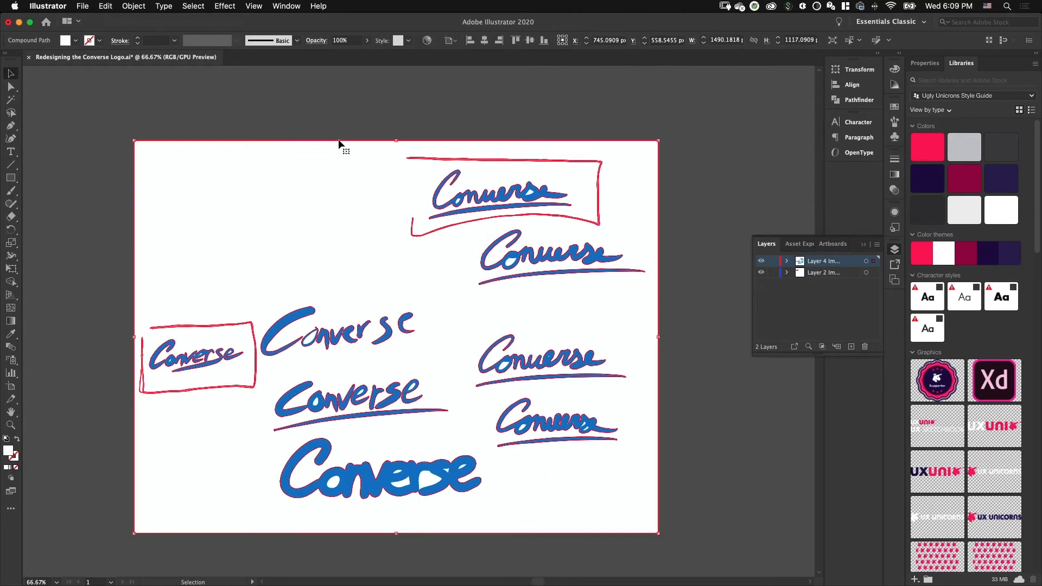
Step: Select all traced white shapes matching the one inside a wordmark's "o" and delete them
click(193, 6)
mouse_move(221, 107)
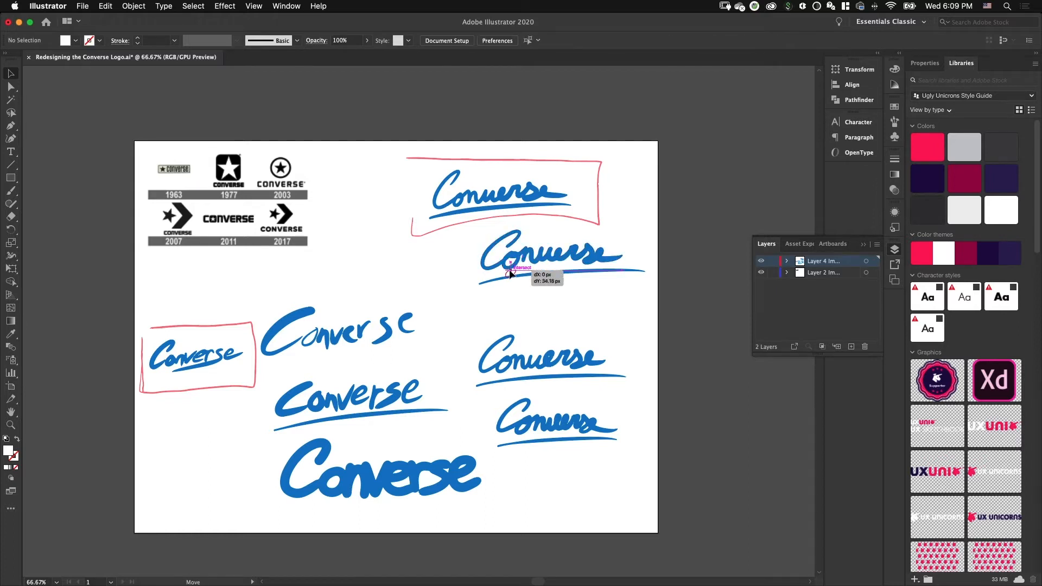
click(511, 265)
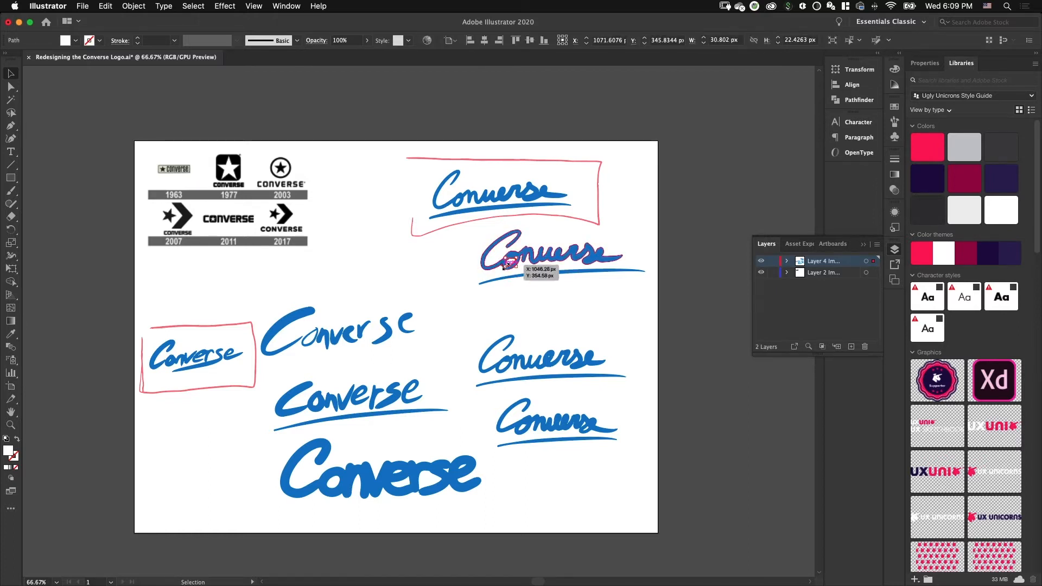
click(193, 6)
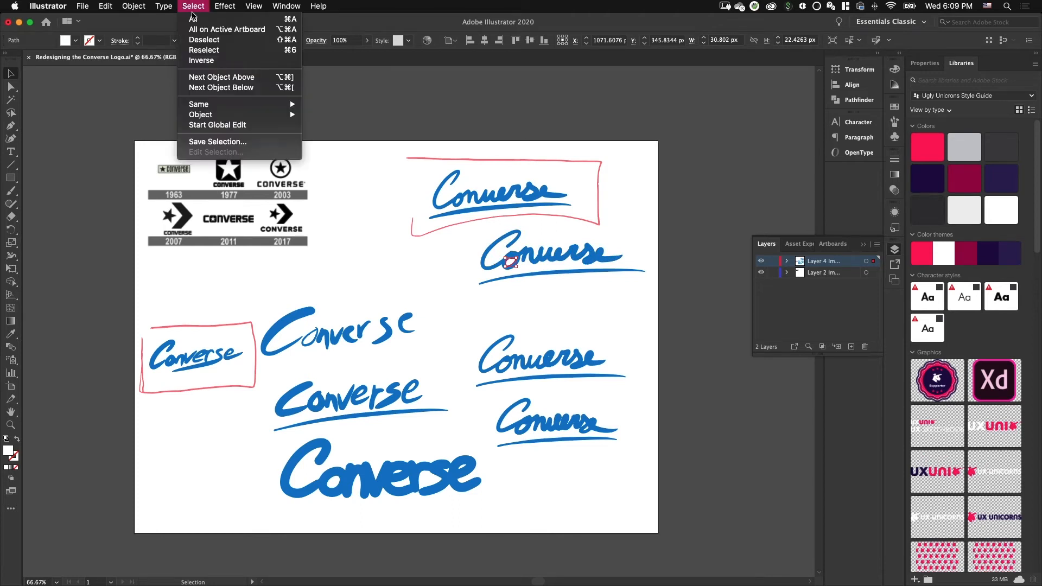
mouse_move(222, 105)
click(319, 146)
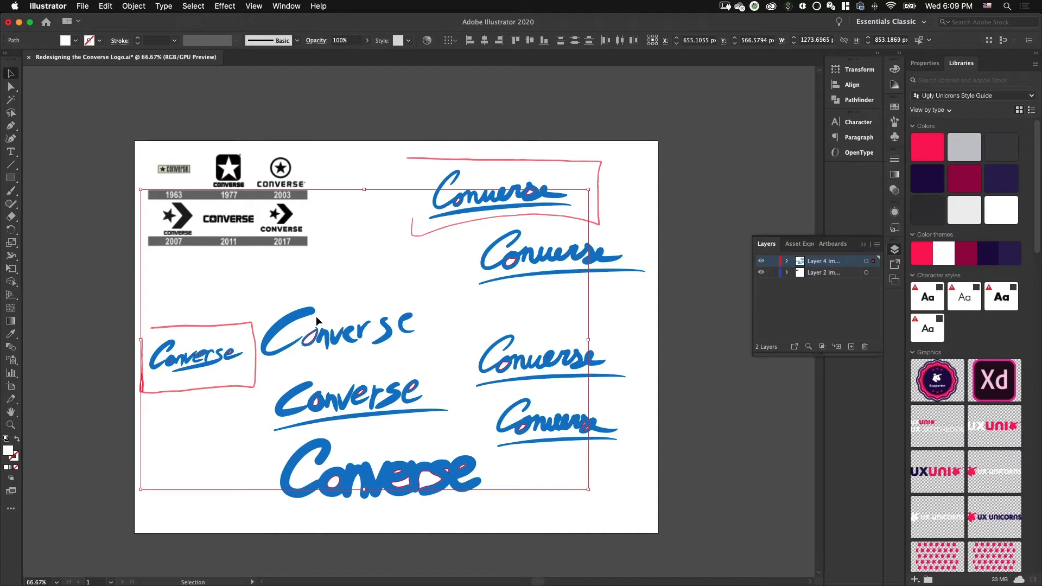
key(Delete)
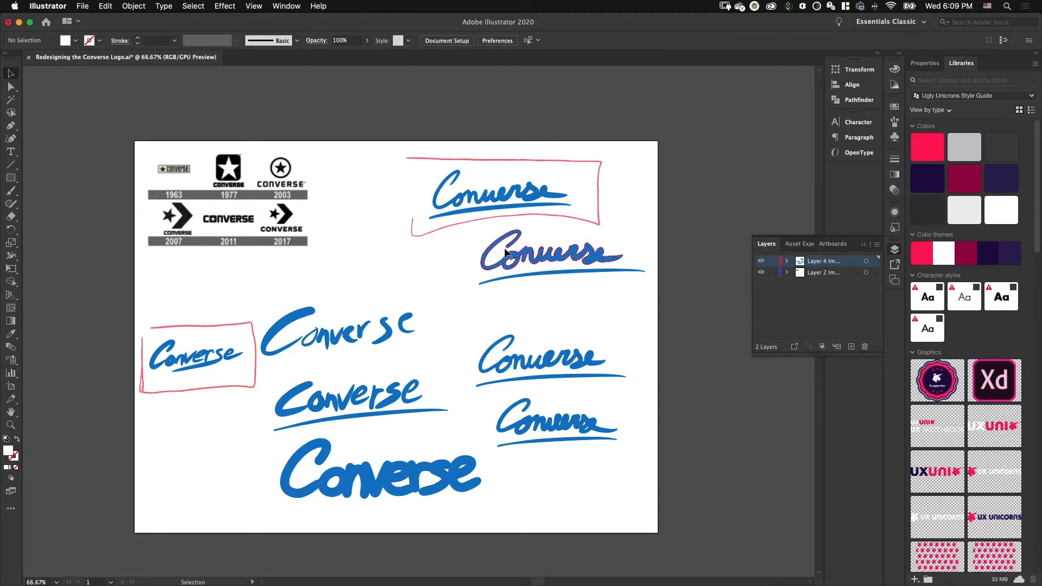
Step: Delete the red frames around the underlined wordmark at the artboard's top and the small "Converse"
drag(442, 256, 421, 270)
click(466, 242)
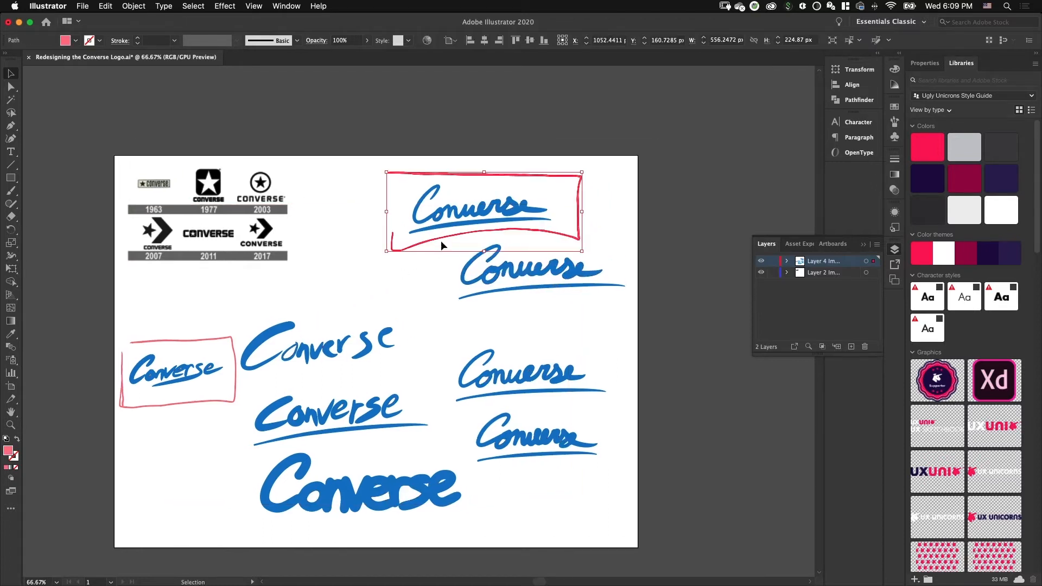
key(Delete)
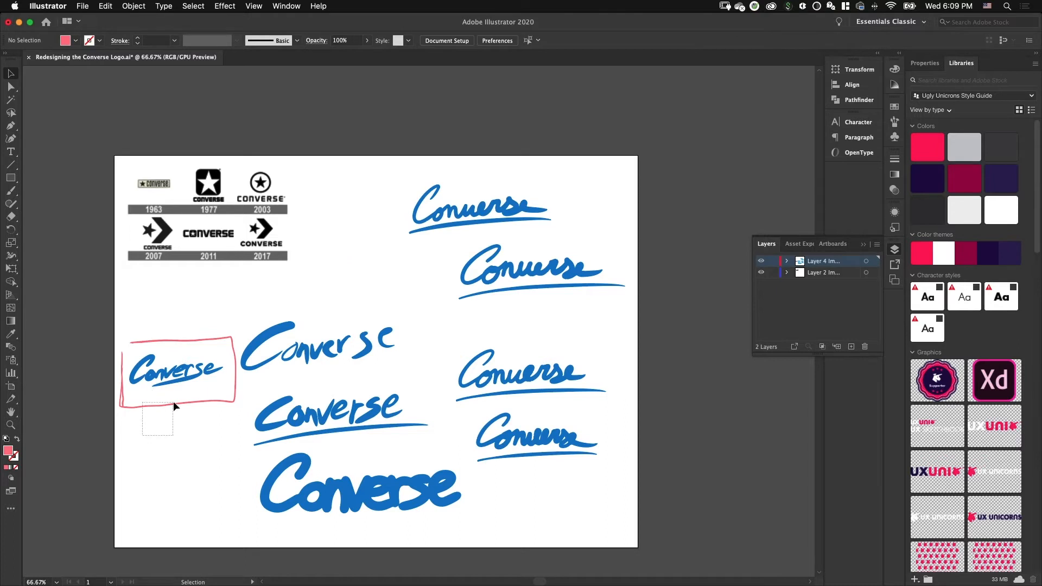
click(176, 401)
key(Delete)
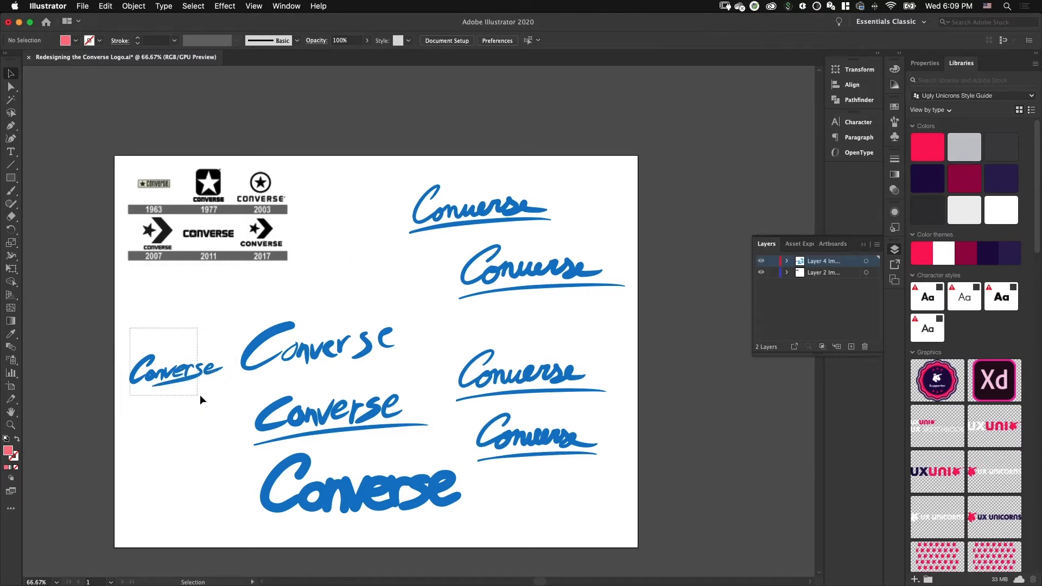
Step: Group each of the two favourite wordmarks and move the small "Converse" up beside the underlined one at the artboard's top
mouse_move(223, 393)
mouse_down()
mouse_move(235, 352)
mouse_move(362, 230)
mouse_move(392, 182)
mouse_up()
click(226, 298)
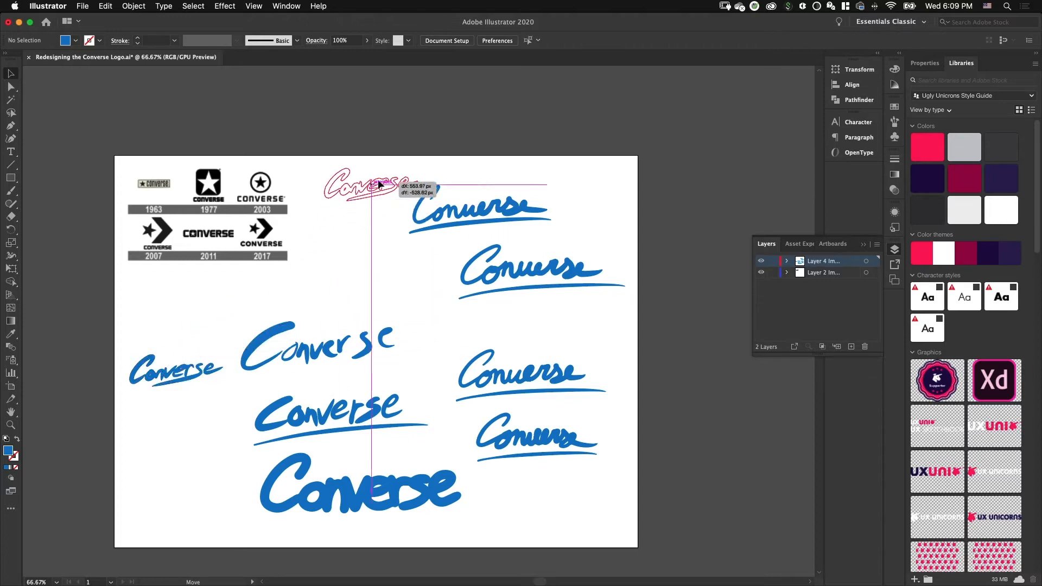
click(569, 194)
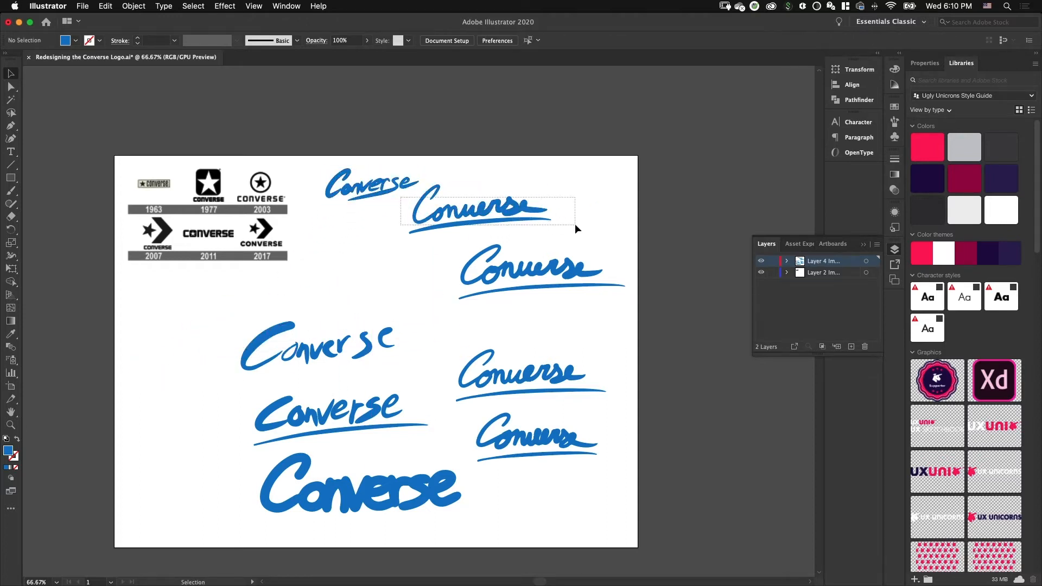
drag(575, 225, 526, 234)
click(375, 298)
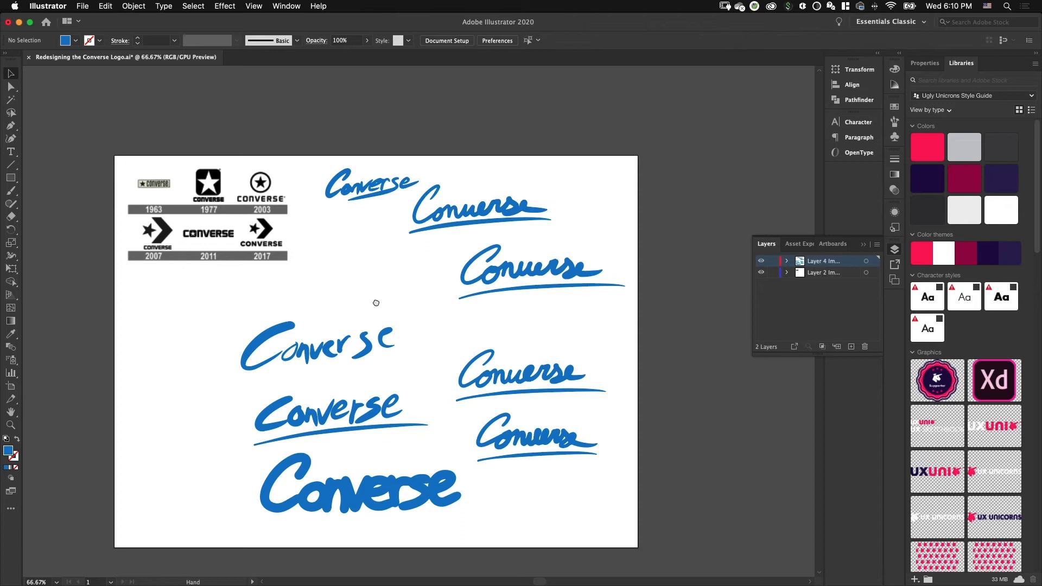
Step: Select the unused "Converse" variations in the artboard's lower half and move them off its right side
scroll(337, 277, down, 2)
scroll(337, 277, right, 2)
key(space)
drag(346, 253, 323, 266)
mouse_move(277, 369)
mouse_down()
mouse_move(407, 502)
mouse_move(385, 503)
mouse_up()
click(362, 381)
key(space)
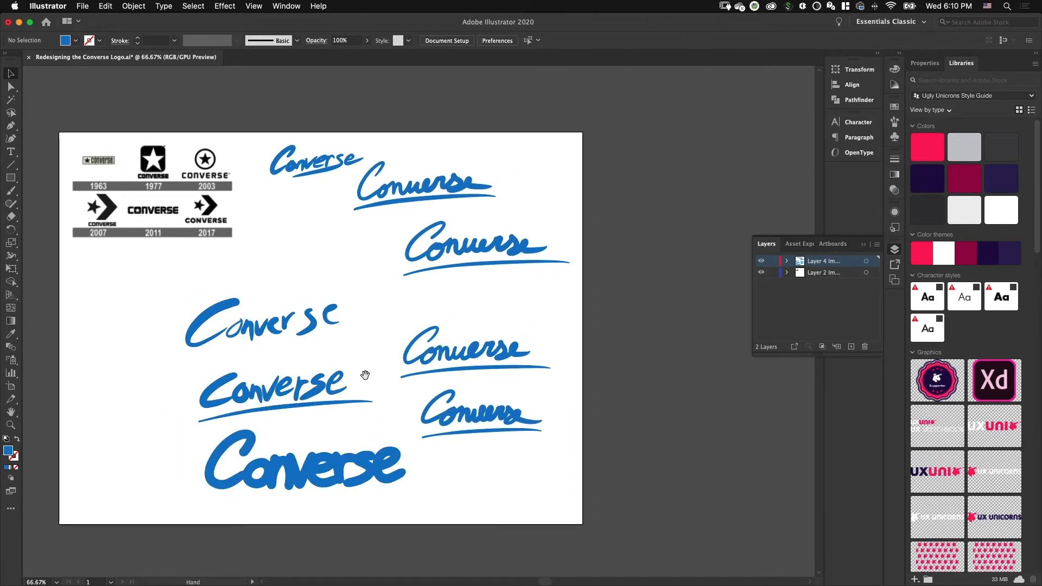
drag(362, 381, 275, 406)
mouse_move(65, 305)
mouse_down()
mouse_move(259, 443)
mouse_move(475, 521)
mouse_up()
key(space)
drag(253, 312, 230, 315)
mouse_move(99, 340)
mouse_down()
mouse_move(499, 300)
mouse_move(535, 229)
mouse_move(600, 180)
mouse_up()
drag(266, 253, 478, 338)
drag(326, 274, 422, 312)
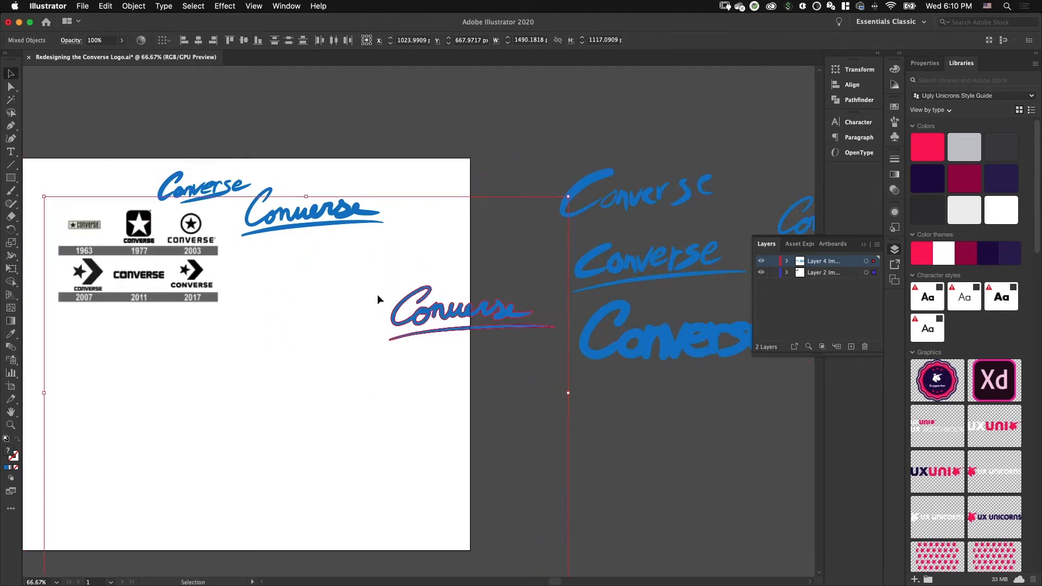
key(super+minus)
key(super+z)
Step: Lock Layer 2, which holds the Converse logo-history image
click(124, 261)
click(250, 220)
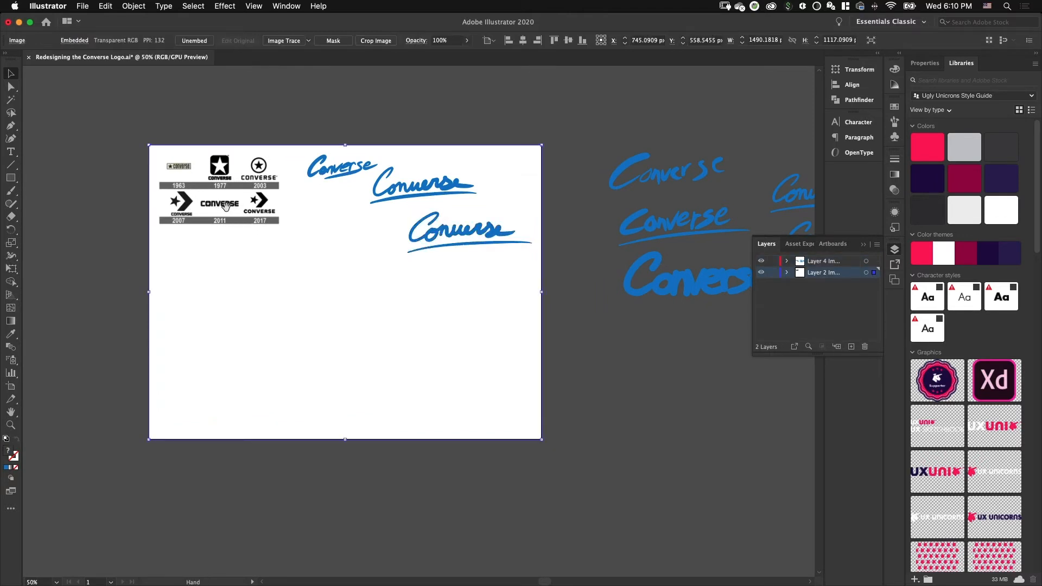
click(773, 273)
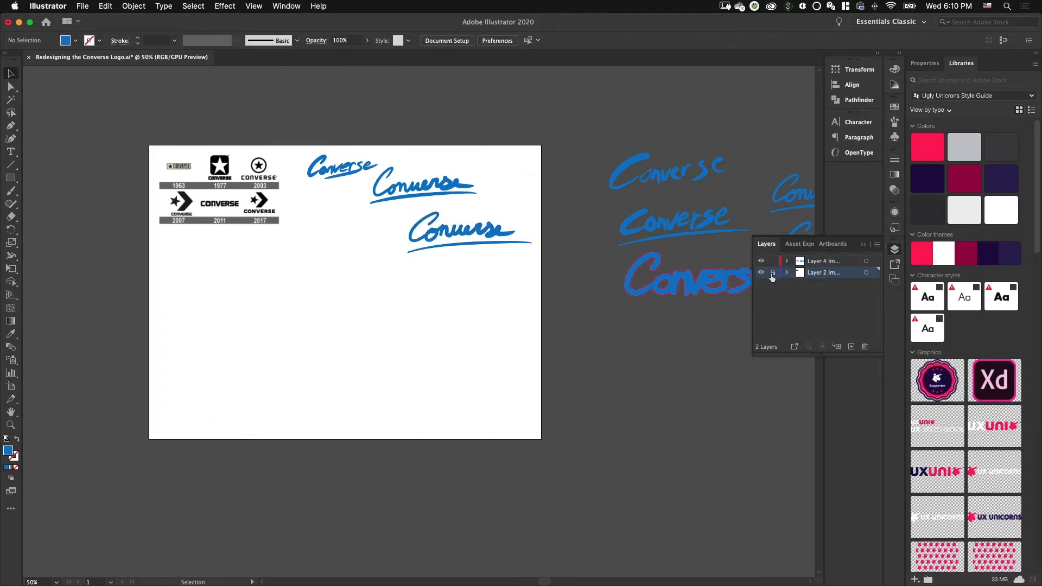
Step: Move the third underlined wordmark off the artboard and place the two favourites lower, below the logo-history image
mouse_move(480, 245)
mouse_down()
mouse_move(497, 243)
mouse_move(658, 339)
mouse_up()
click(376, 199)
mouse_move(420, 184)
mouse_down()
mouse_move(395, 260)
mouse_move(328, 307)
mouse_move(288, 320)
mouse_move(403, 293)
mouse_up()
click(477, 246)
key(space)
drag(502, 240, 393, 234)
key(space)
drag(231, 260, 308, 248)
key(super+equal)
key(super+equal)
key(space)
drag(76, 218, 347, 234)
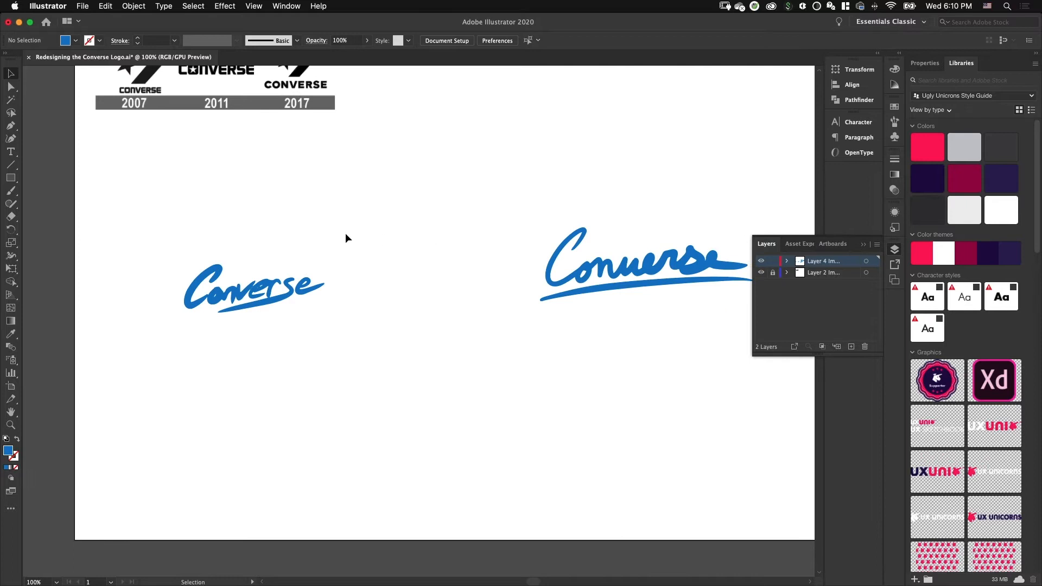
Step: Reposition the two favourite wordmarks side by side at about the same height in the middle of the artboard
drag(171, 242, 203, 297)
click(370, 252)
scroll(410, 244, right, 3)
drag(418, 193, 695, 314)
drag(658, 263, 551, 319)
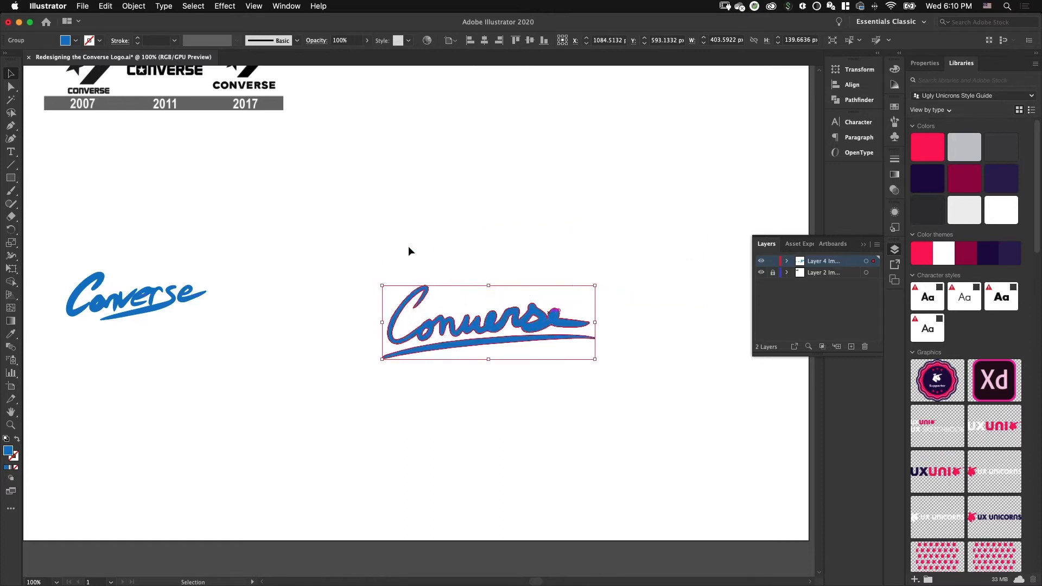
drag(200, 233, 375, 243)
drag(209, 257, 417, 328)
drag(305, 305, 380, 329)
click(409, 273)
Step: Draw a blue five-pointed star about 72 by 68 px between the logo-history image and the small "Converse"
key(space)
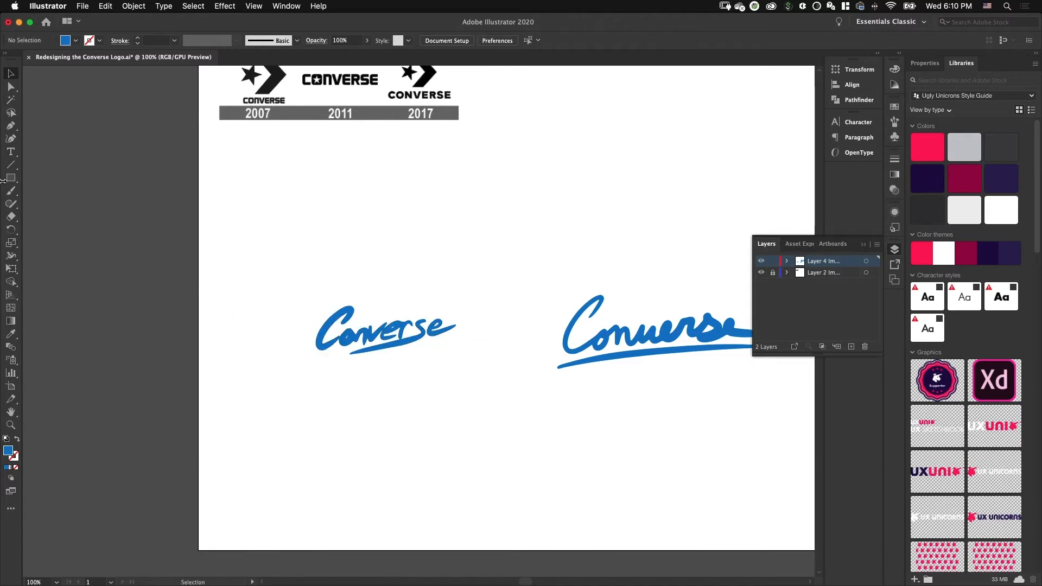
drag(11, 185, 42, 229)
mouse_move(297, 207)
mouse_down()
mouse_move(318, 231)
mouse_move(310, 220)
mouse_up()
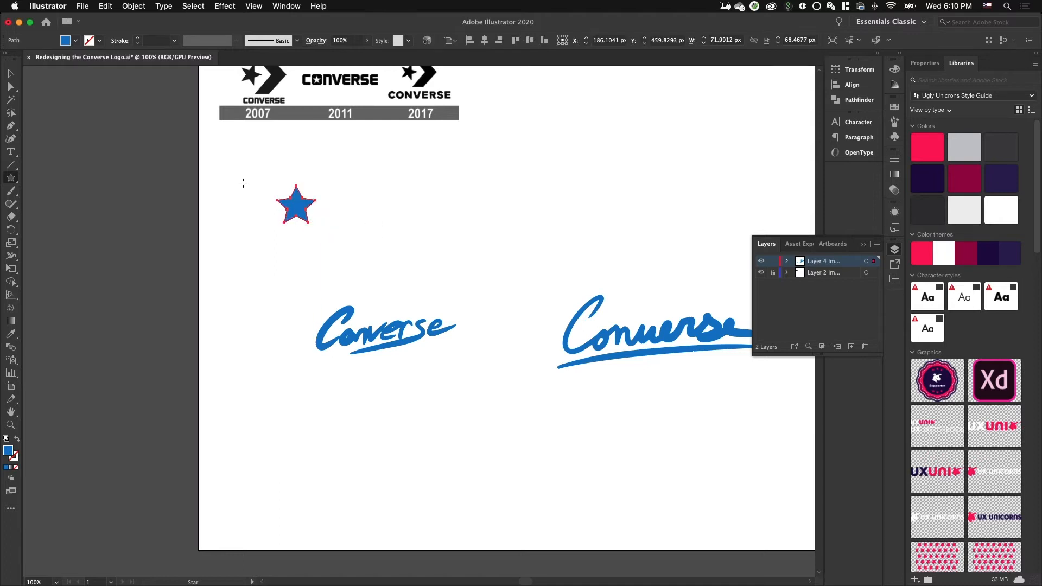
click(12, 74)
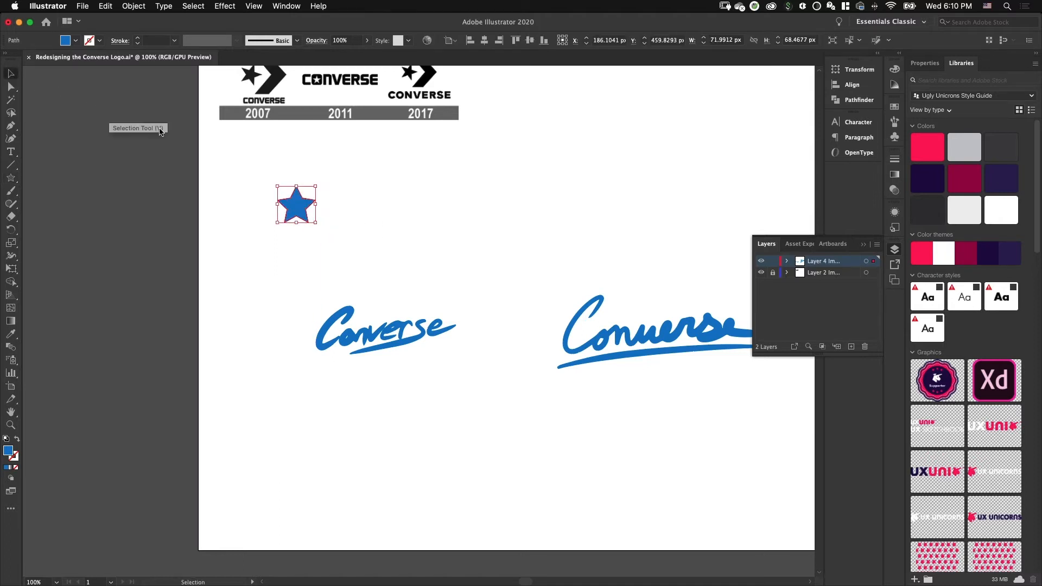
Step: Unlock Layer 2 and move the logo-history image up off the artboard
click(421, 165)
drag(422, 165, 386, 245)
drag(458, 178, 448, 187)
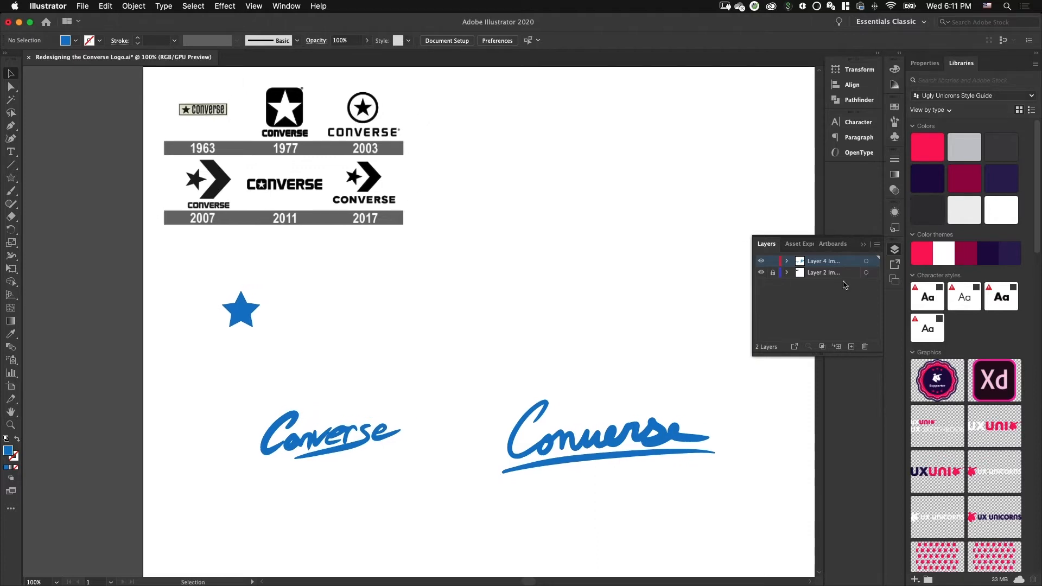
click(272, 167)
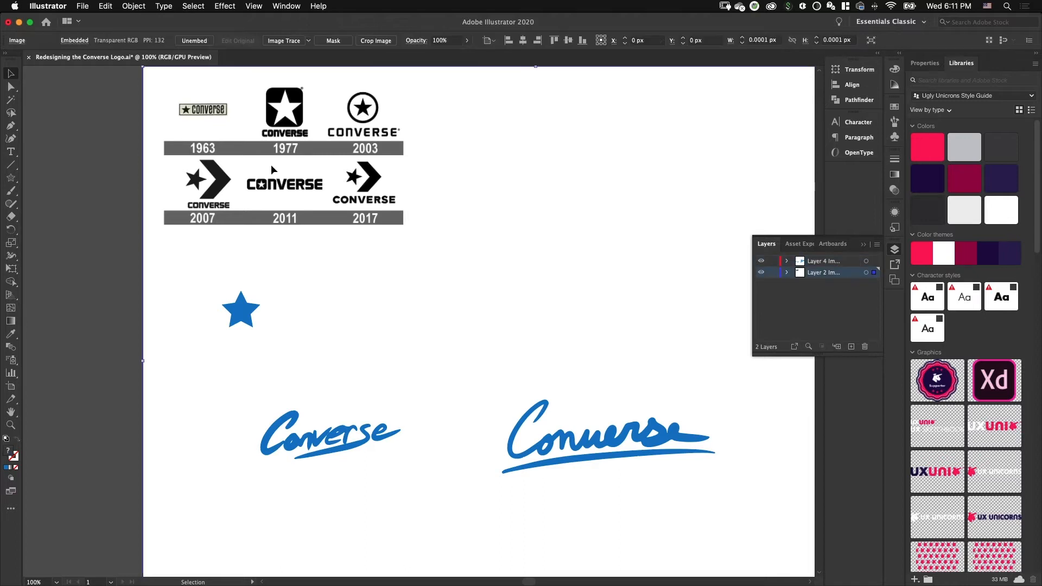
key(super+minus)
drag(288, 171, 249, 77)
key(super+minus)
key(super+minus)
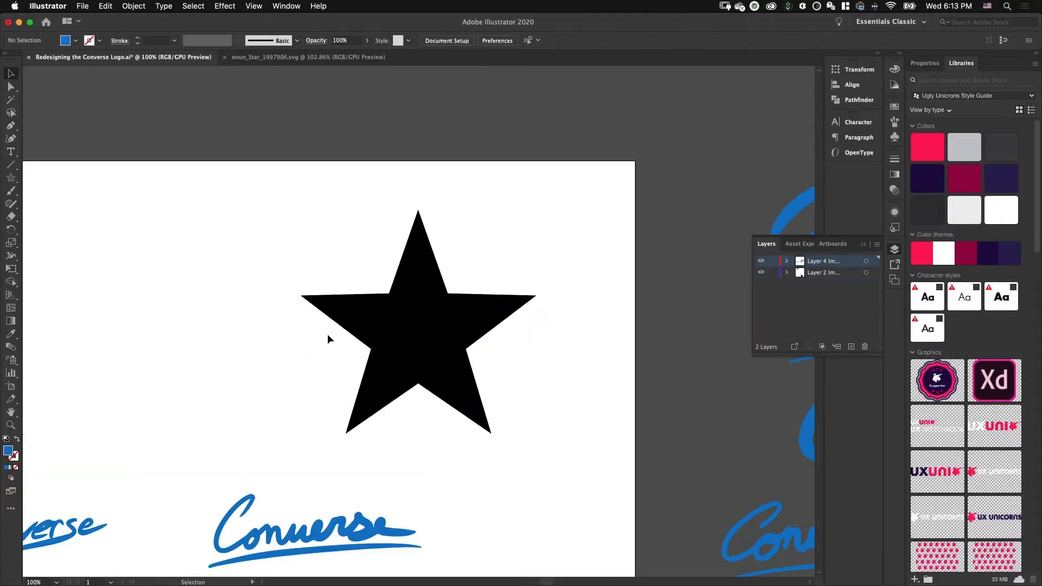
Step: Scale the imported black star down to about 182 by 173 px and place it just below the small "Converse"
click(470, 208)
drag(540, 250, 403, 268)
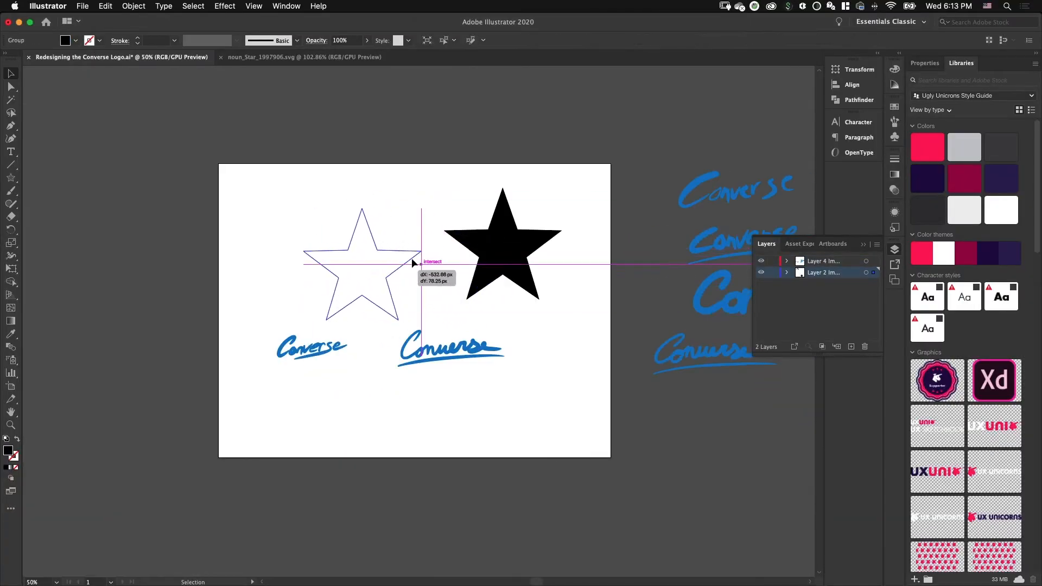
drag(422, 209, 352, 275)
drag(316, 317, 260, 397)
Step: Move the logo-history image back onto the artboard, lock Layer 2 and make Layer 4 active
click(310, 267)
drag(302, 166, 278, 360)
drag(247, 116, 284, 390)
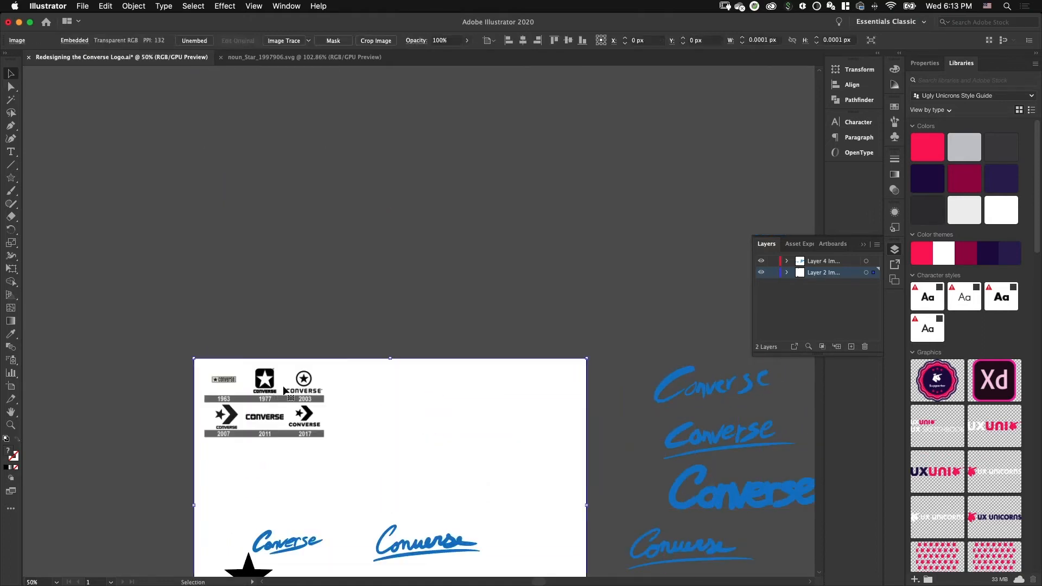
click(772, 274)
click(829, 263)
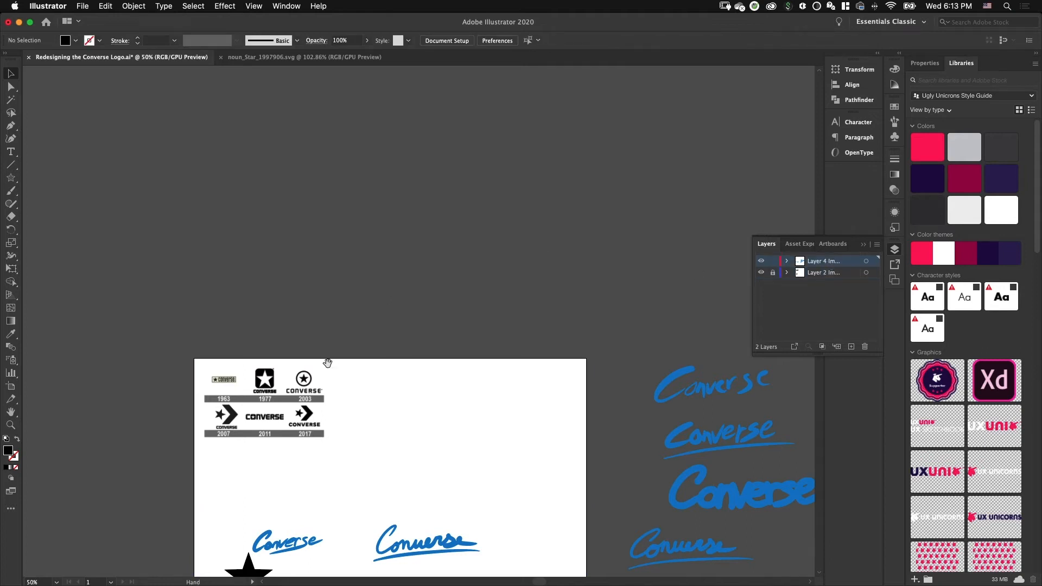
Step: Unlock Layer 2 and transfer the black star from it to Layer 4
drag(328, 359, 377, 249)
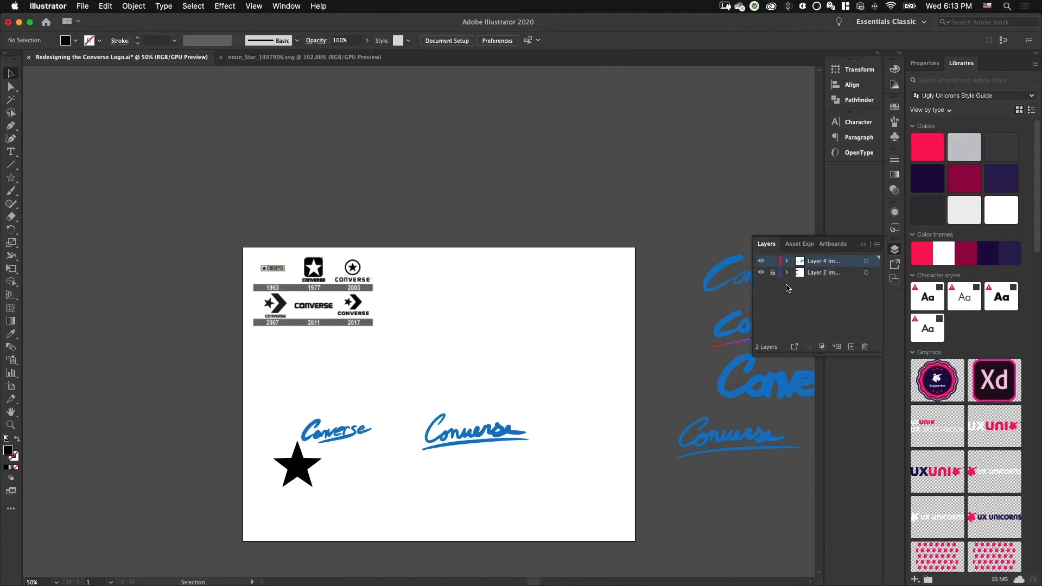
click(297, 466)
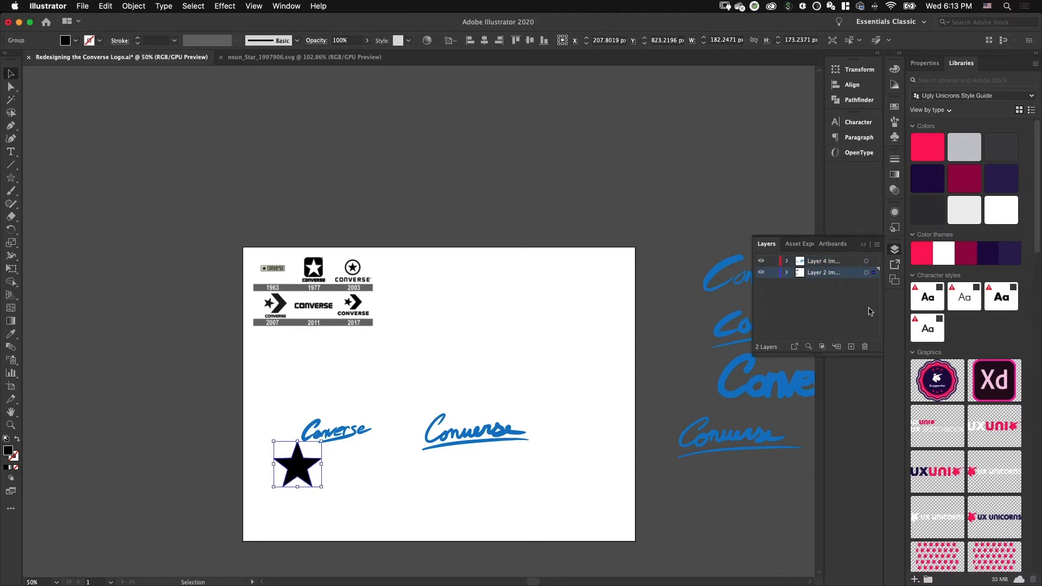
drag(875, 272, 874, 261)
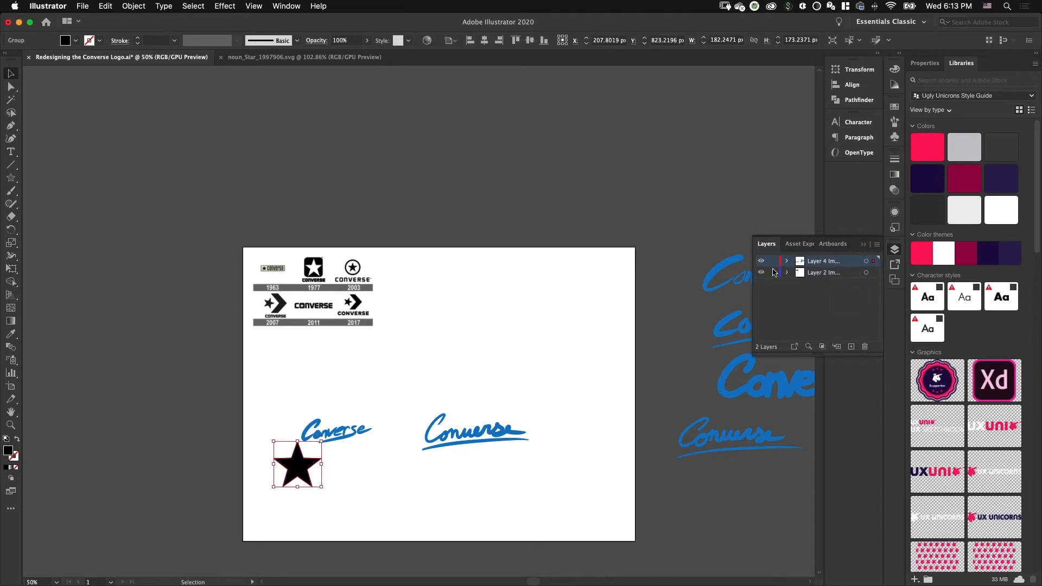
Step: Lock Layer 2, shrink the black star to less than half its size and place it just before the "C" of the small "Converse"
click(677, 302)
key(super+equal)
key(super+equal)
drag(300, 356, 424, 215)
drag(237, 361, 420, 483)
click(380, 334)
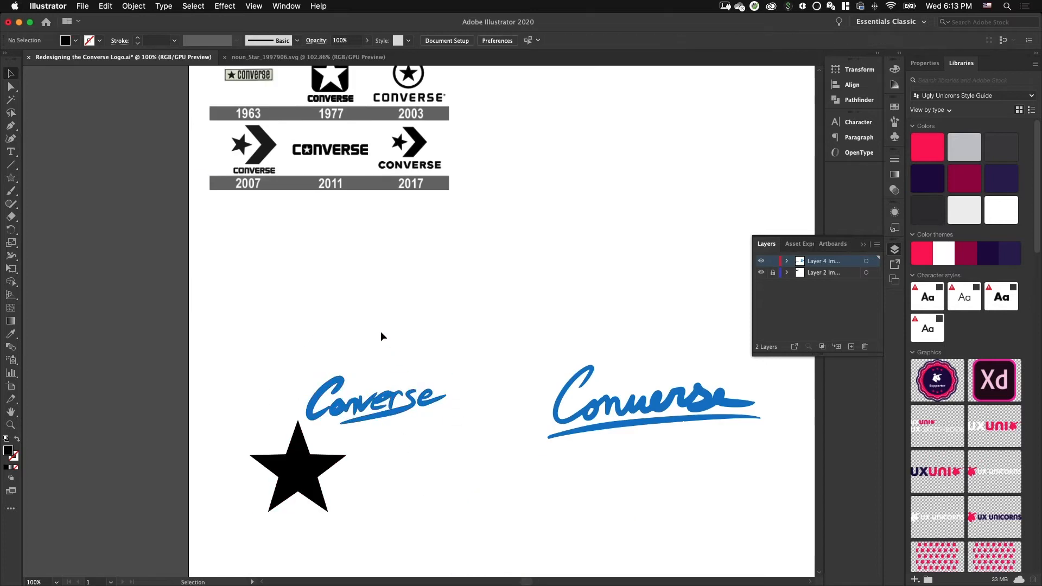
key(super+equal)
key(super+equal)
drag(290, 391, 365, 293)
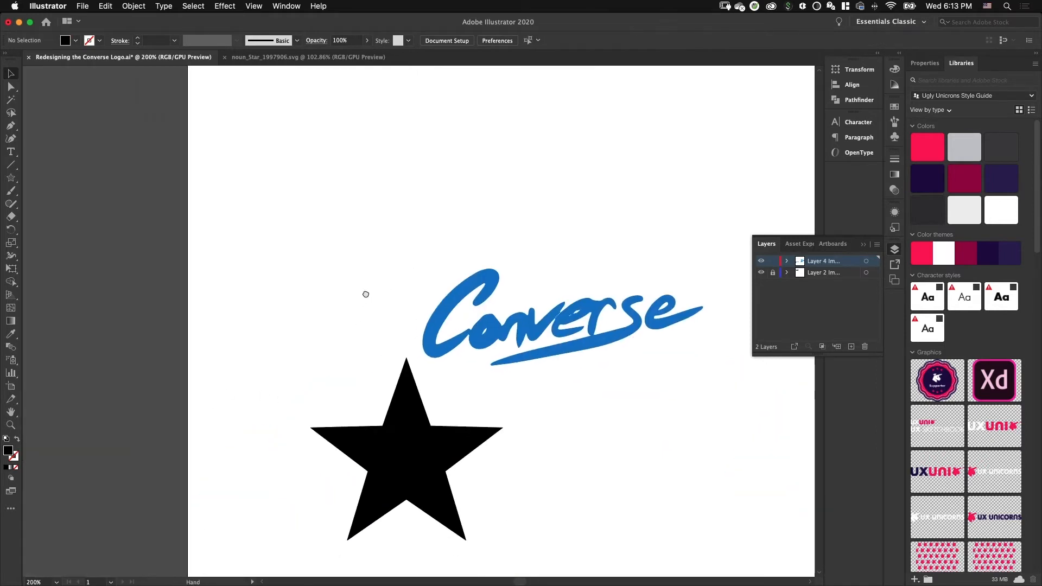
click(413, 426)
drag(509, 520, 398, 417)
drag(465, 394, 348, 450)
drag(241, 433, 264, 345)
click(389, 301)
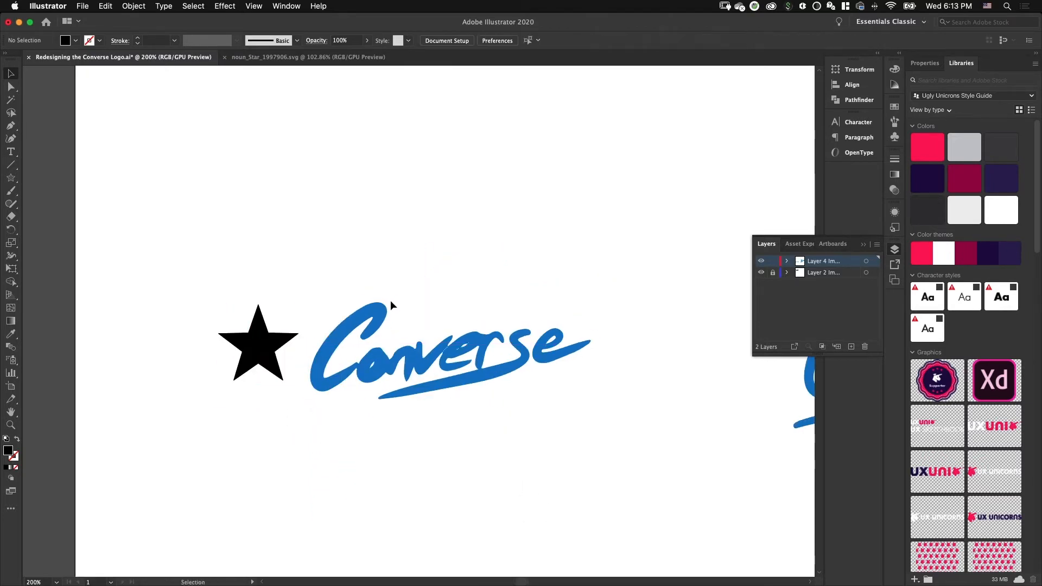
Step: Smooth the upper outline of the "o" and "n" in the small "Converse" with the Smooth tool
key(super+equal)
key(super+equal)
key(super+equal)
drag(180, 426, 248, 339)
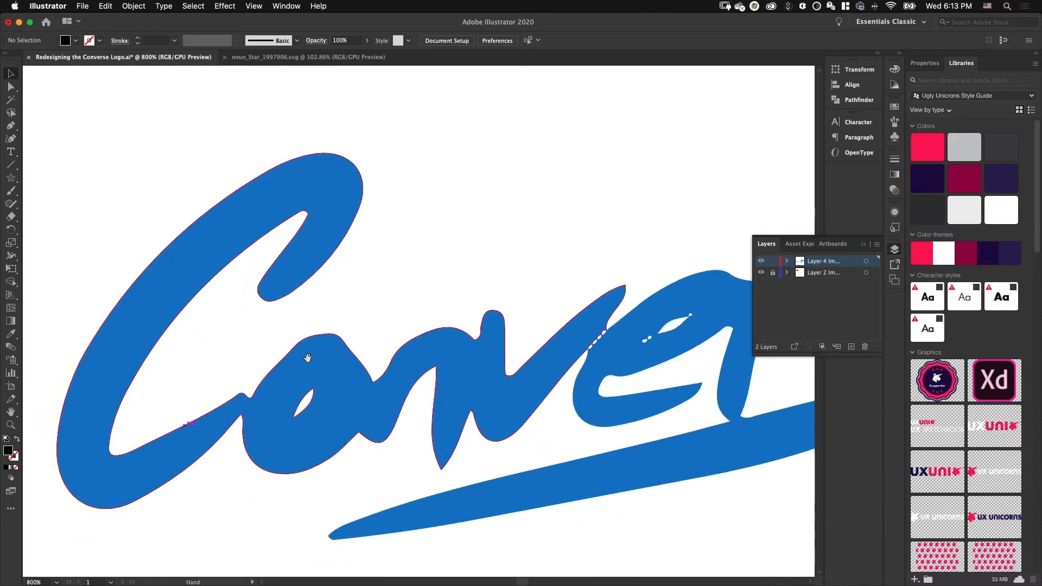
click(318, 367)
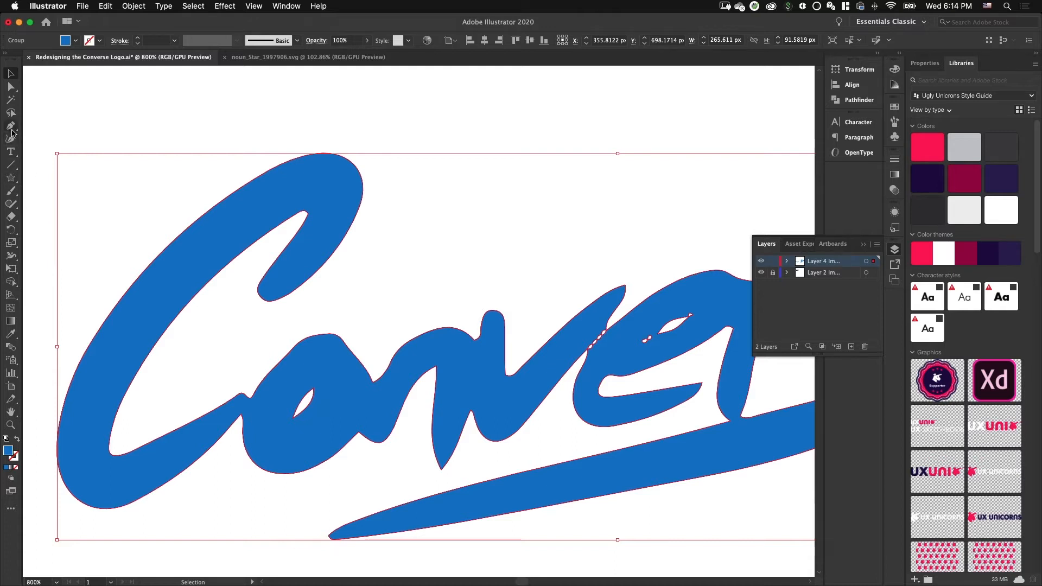
click(15, 190)
click(12, 205)
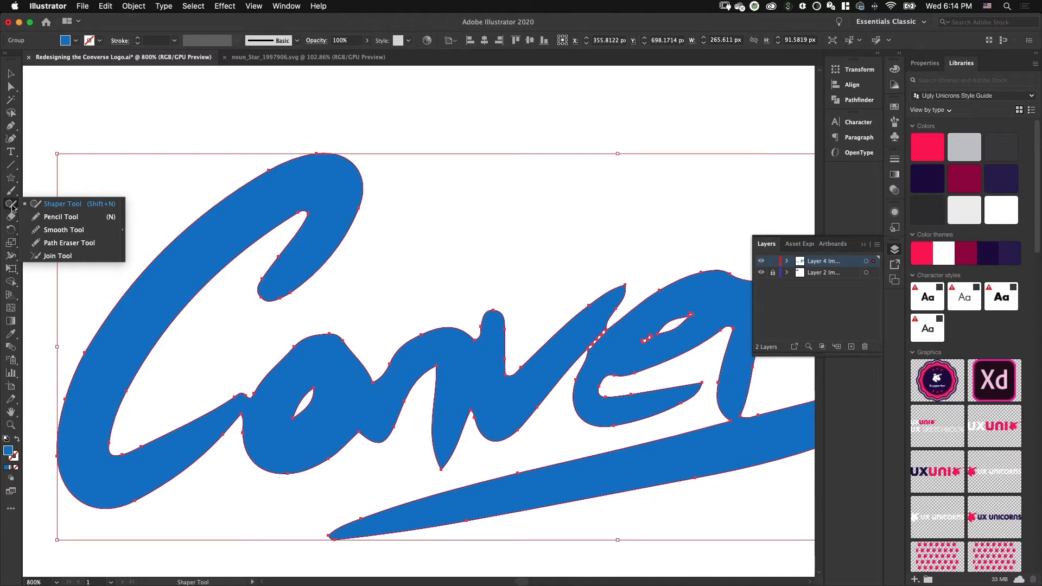
click(54, 231)
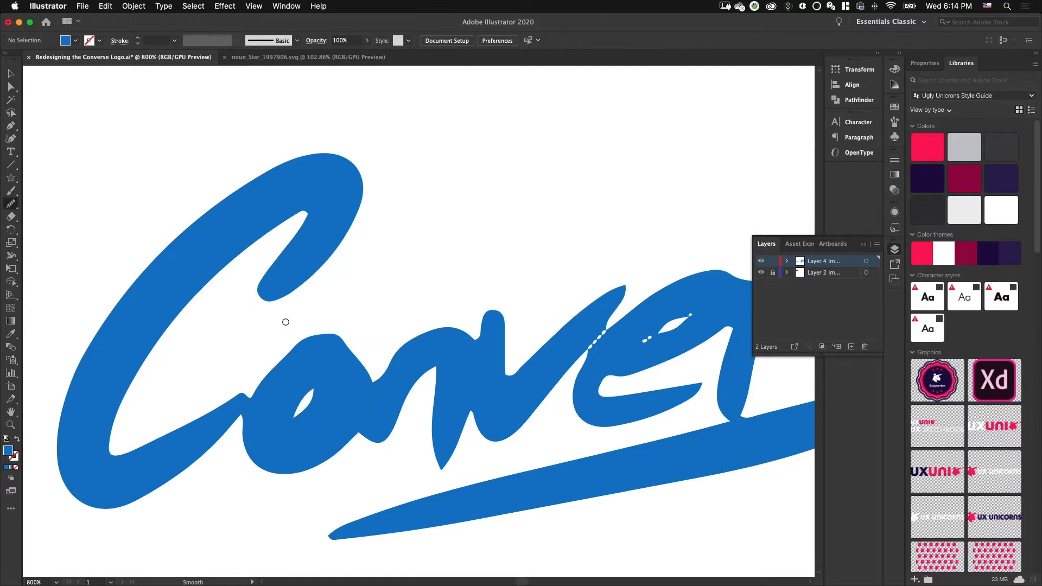
key(super+equal)
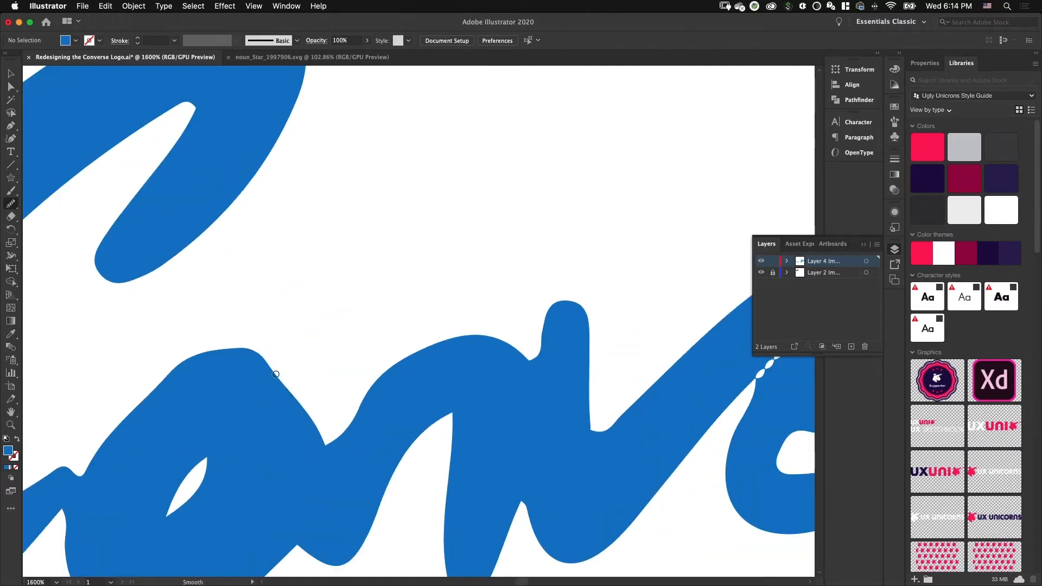
key(v)
click(257, 369)
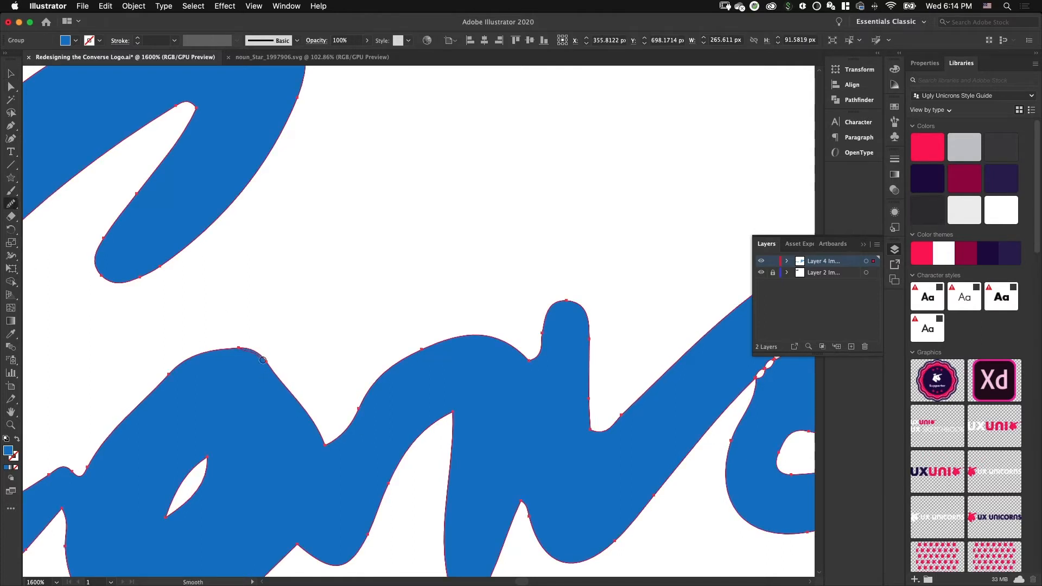
drag(313, 424, 354, 460)
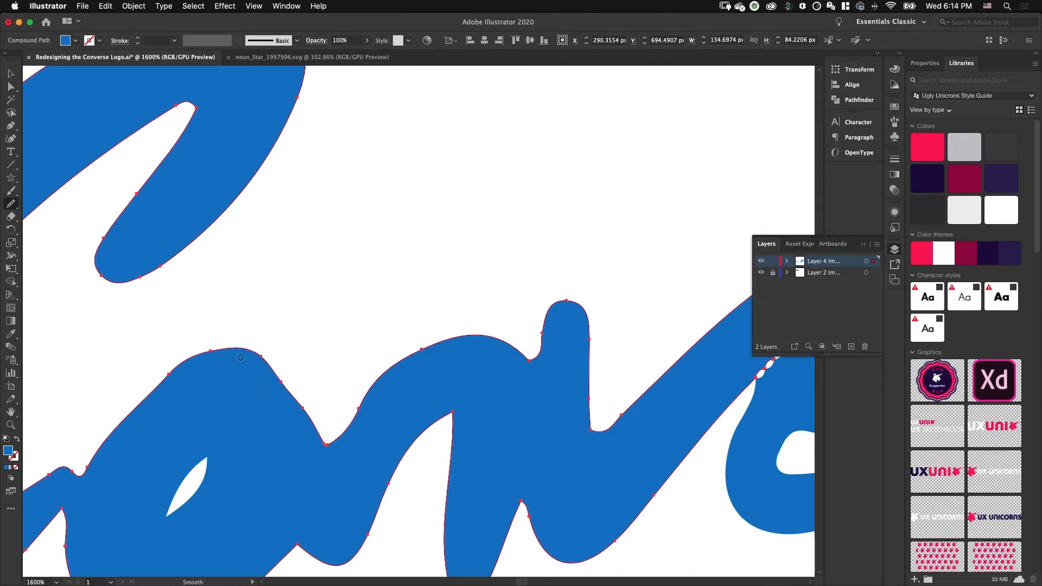
drag(156, 382, 185, 366)
drag(529, 356, 545, 325)
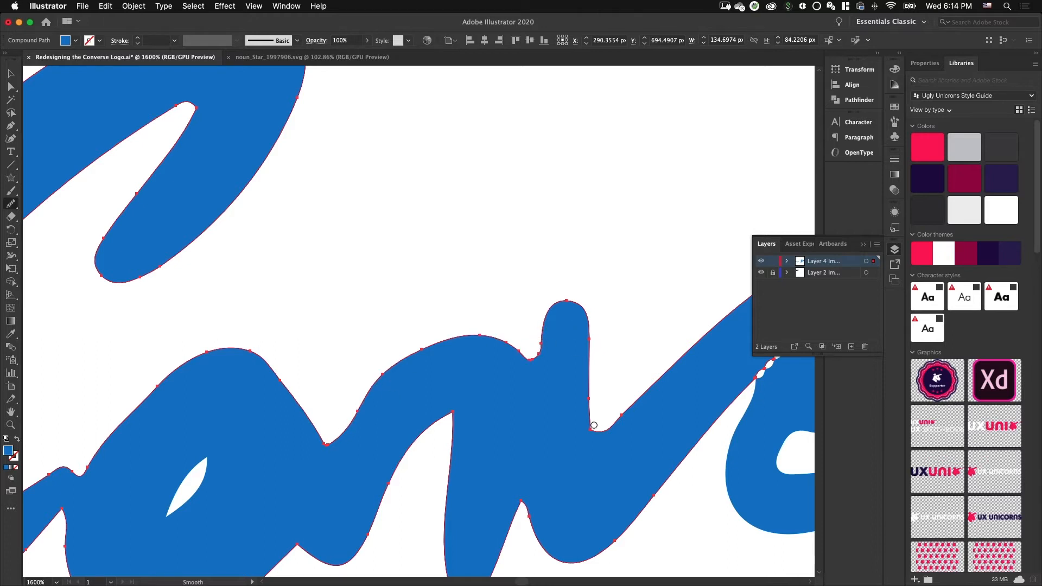
Step: Delete the small white specks beside the counter of the first "e"
scroll(439, 412, down, 3)
scroll(440, 413, right, 3)
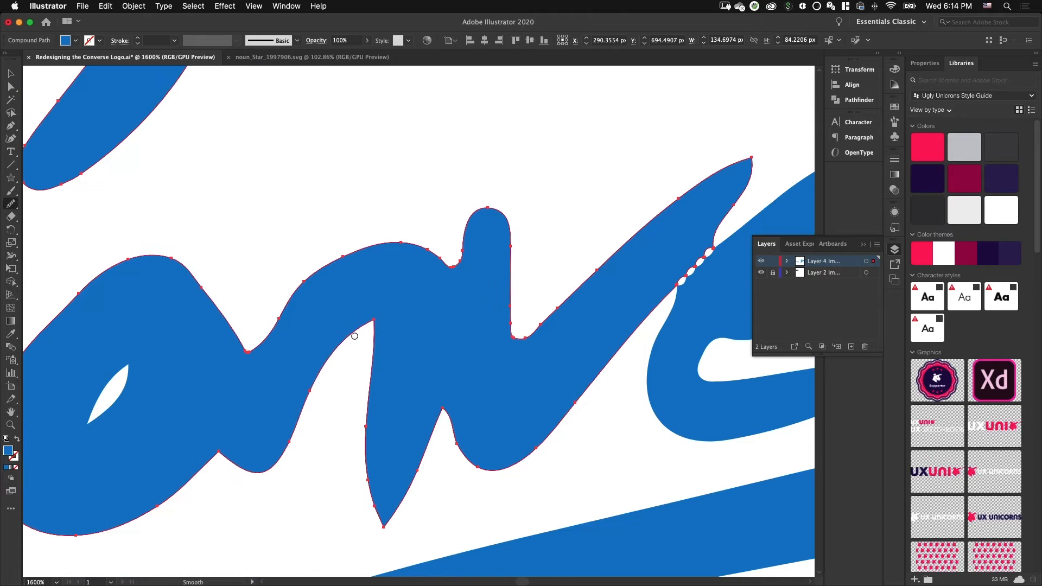
scroll(354, 336, right, 8)
scroll(354, 336, up, 4)
key(v)
click(356, 333)
key(super+equal)
scroll(402, 326, down, 4)
scroll(398, 321, right, 4)
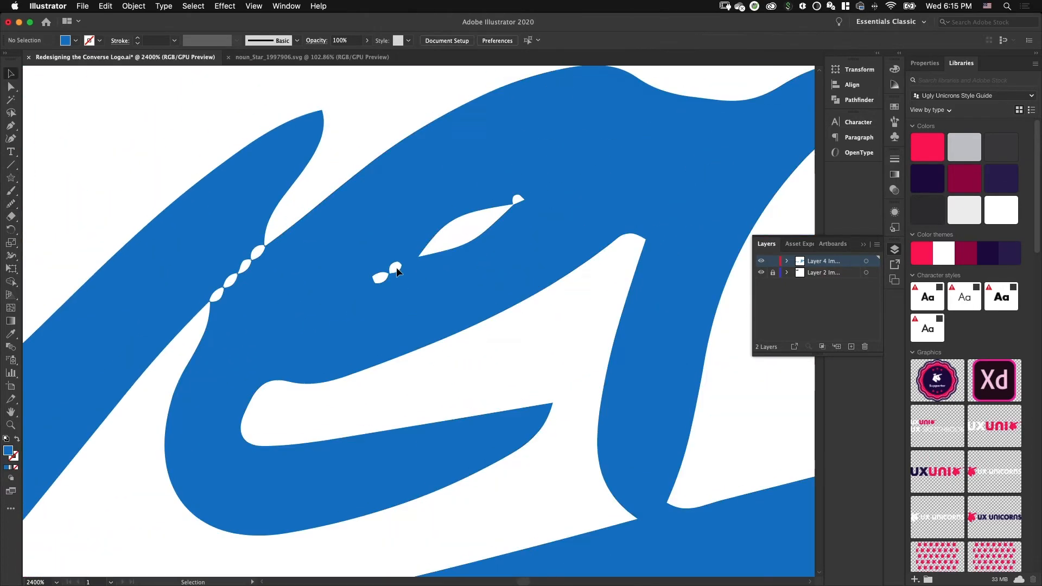
double_click(396, 270)
key(Delete)
Step: Clean up the upper tip of the first "e" counter by adjusting its anchor point
click(516, 199)
key(p)
click(523, 200)
scroll(515, 202, up, 10)
key(a)
drag(540, 216, 525, 203)
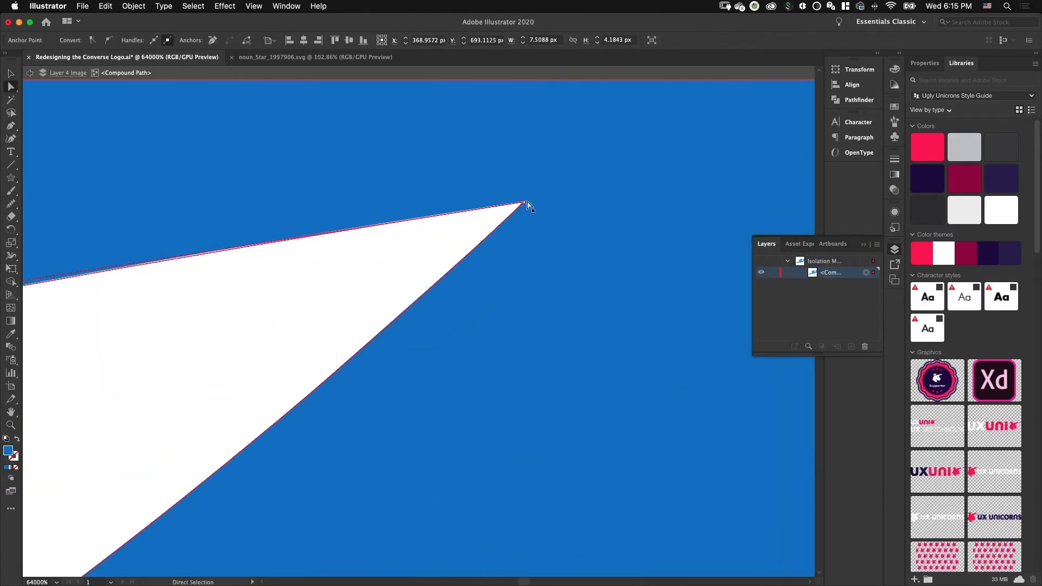
Step: Enlarge the first "e" counter by moving its end anchors outward and curving its edges into a leaf-shaped opening
key(super+minus)
key(super+minus)
key(super+minus)
key(super+minus)
key(super+minus)
key(super+minus)
key(super+minus)
key(super+minus)
drag(354, 355, 309, 375)
drag(418, 320, 469, 289)
drag(373, 390, 385, 385)
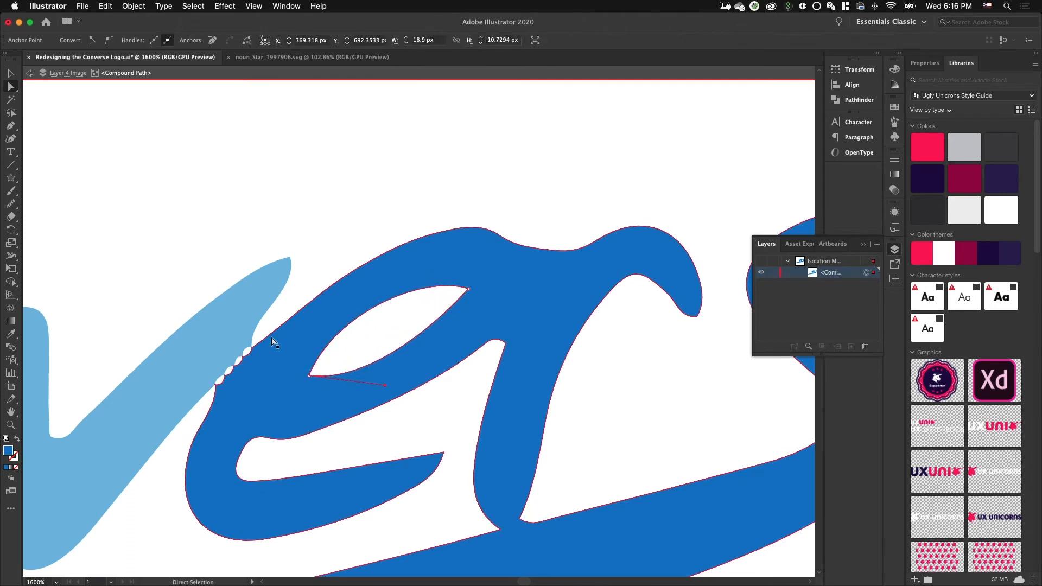
Step: Leave isolation mode and close the small white gaps between the "v" and the first "e"
key(v)
click(563, 235)
key(super+minus)
key(super+minus)
key(super+minus)
key(super+minus)
key(super+minus)
double_click(439, 276)
key(super+equal)
key(super+equal)
key(super+equal)
drag(504, 289, 302, 206)
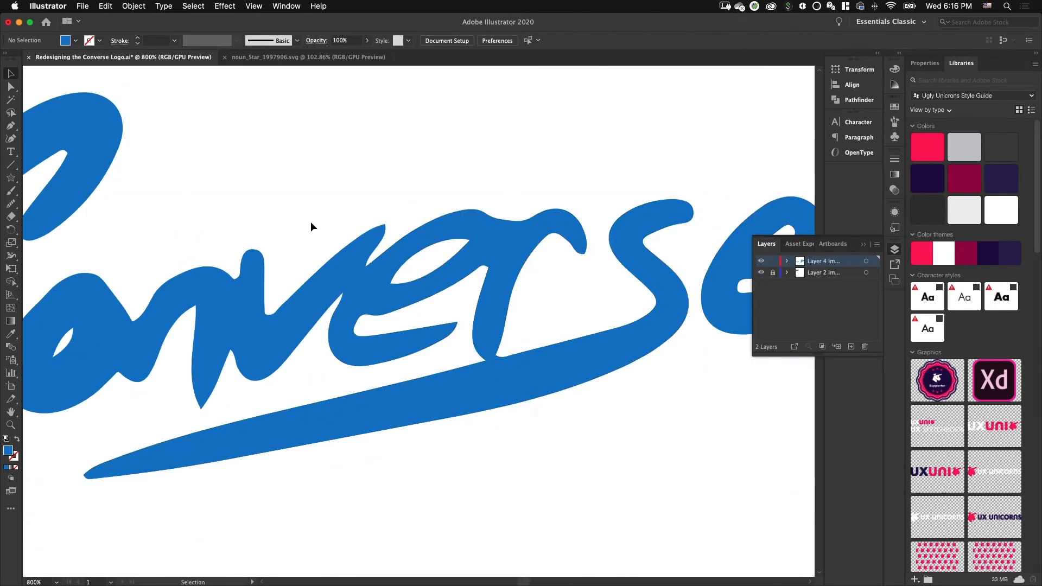
Step: Erase the join between the "r" and the underline stroke using a smaller Eraser
key(super+minus)
click(414, 278)
click(462, 313)
key(super+equal)
key(super+equal)
key(shift+o)
key(shift+e)
super+click(319, 332)
key(super+equal)
key(super+equal)
key([)
mouse_move(460, 396)
mouse_down()
mouse_move(400, 404)
mouse_move(383, 375)
mouse_up()
mouse_move(328, 326)
mouse_down()
mouse_move(295, 295)
mouse_move(325, 320)
mouse_move(323, 283)
mouse_up()
Step: Erase the connection between the first "e" and the "r" so the two letters are separate shapes
key(a)
key(shift+e)
drag(397, 146, 331, 300)
mouse_move(370, 128)
mouse_down()
mouse_move(365, 221)
mouse_move(332, 293)
mouse_up()
mouse_move(440, 137)
mouse_down()
mouse_move(393, 179)
mouse_move(312, 329)
mouse_up()
drag(349, 191, 380, 197)
key(super+minus)
drag(163, 352, 435, 266)
super+click(388, 272)
drag(140, 447, 620, 434)
Step: Move the end letters of the wordmark closer together to tighten the spacing around "r", "s" and "e"
mouse_move(297, 295)
mouse_down()
mouse_move(284, 343)
mouse_move(289, 309)
mouse_up()
key(super+minus)
key(super+minus)
key(super+minus)
key(v)
click(322, 291)
drag(554, 304, 195, 297)
click(398, 223)
drag(195, 341, 290, 335)
drag(473, 283, 452, 282)
drag(580, 309, 554, 309)
drag(638, 282, 596, 282)
Step: Select the last "e" for smoothing with the Smooth tool
key(super+plus)
drag(291, 332, 331, 356)
key(super+plus)
key(super+plus)
key(super+plus)
key(super+plus)
drag(617, 403, 206, 350)
key(super+minus)
key(super+minus)
key(super+minus)
key(super+minus)
key(super+plus)
drag(678, 249, 176, 382)
super+click(467, 383)
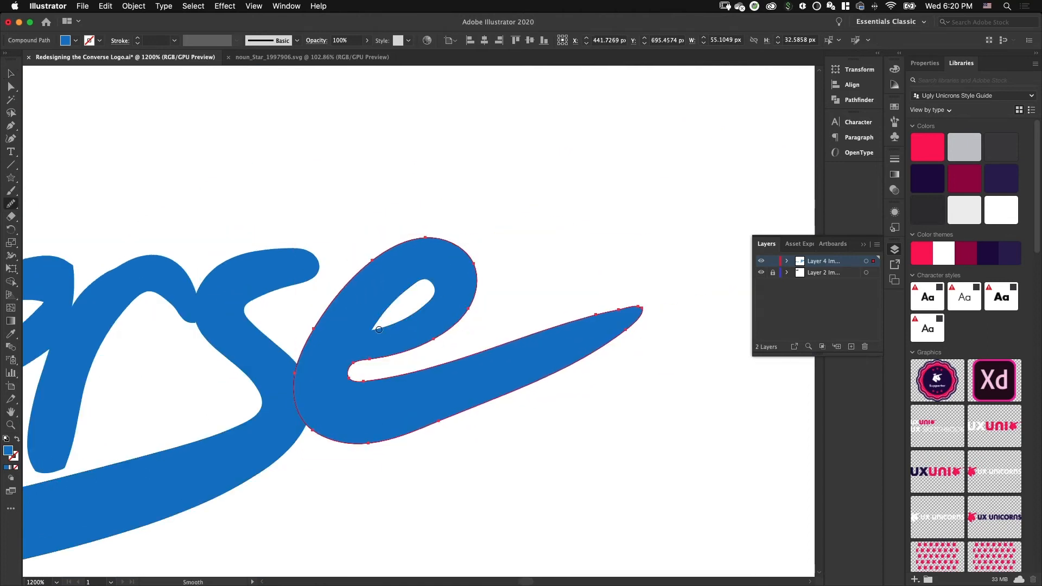
Step: Isolate the last "e" and reshape its counter by moving the anchor points into a smoother rounded opening
key(super+plus)
key(super+plus)
key(v)
double_click(238, 287)
key(a)
click(307, 215)
drag(307, 215, 298, 205)
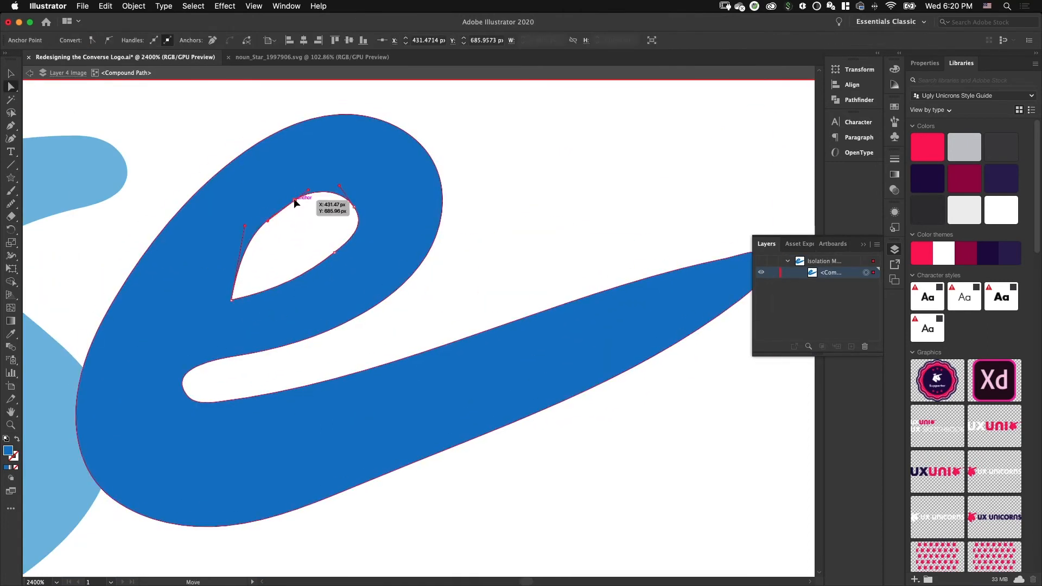
drag(334, 252, 342, 255)
drag(298, 204, 291, 196)
drag(355, 211, 353, 205)
click(251, 301)
click(315, 244)
key(super+minus)
drag(324, 257, 317, 255)
click(353, 250)
Step: Leave isolation mode and put a copy of the last "e" in place of the first "e"
key(super+minus)
key(super+minus)
double_click(394, 227)
key(v)
drag(394, 227, 575, 223)
click(519, 311)
drag(519, 311, 219, 337)
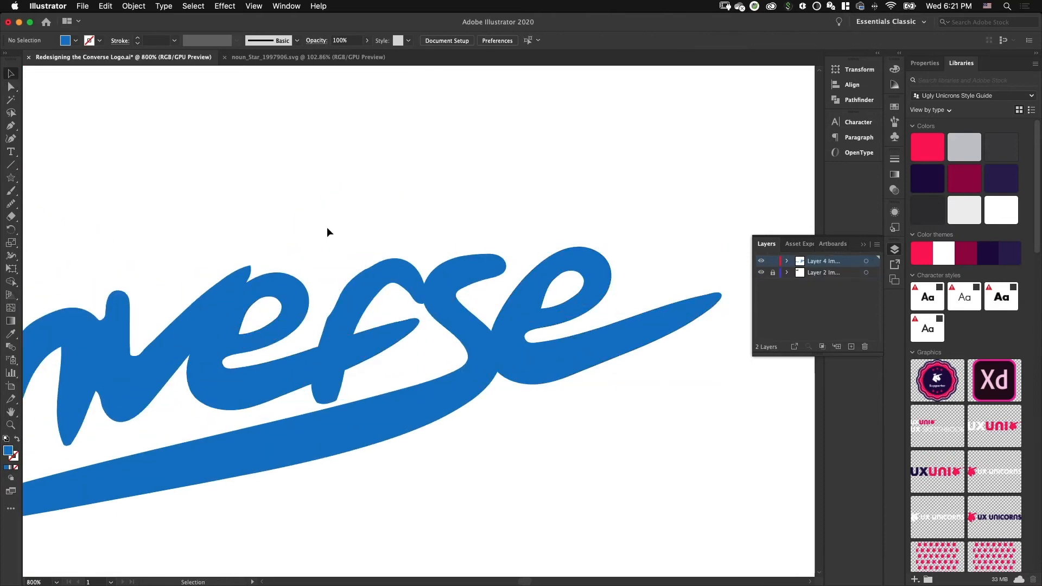
Step: Shorten the tail of the last "e" to a rounded end, making the letter about 35 px wide
click(294, 221)
key(super+minus)
click(629, 318)
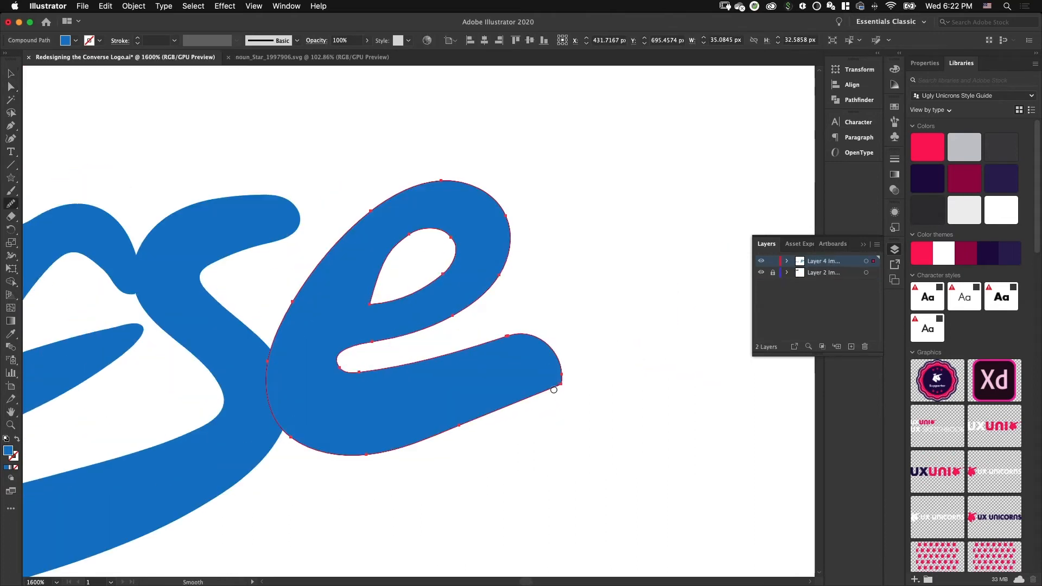
Step: Erase the pointed corners of the "o" counter to turn it into a rounded oval opening
click(293, 343)
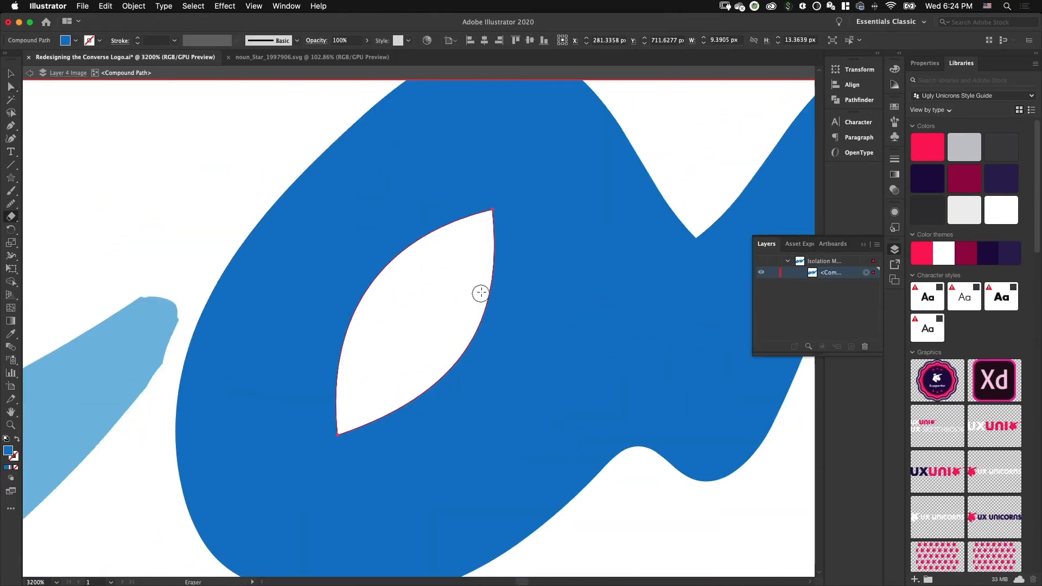
drag(480, 293, 499, 276)
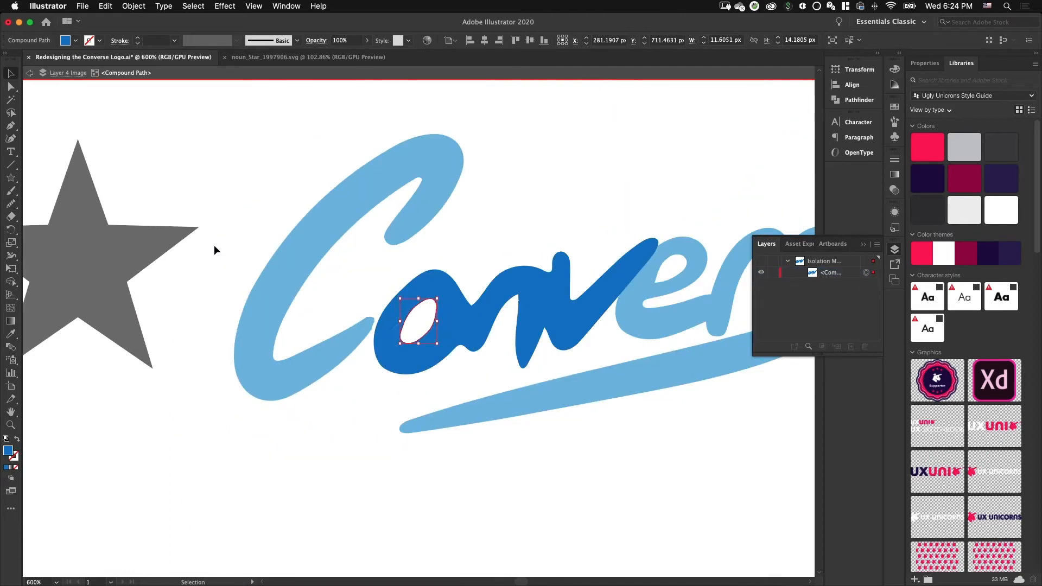
click(214, 245)
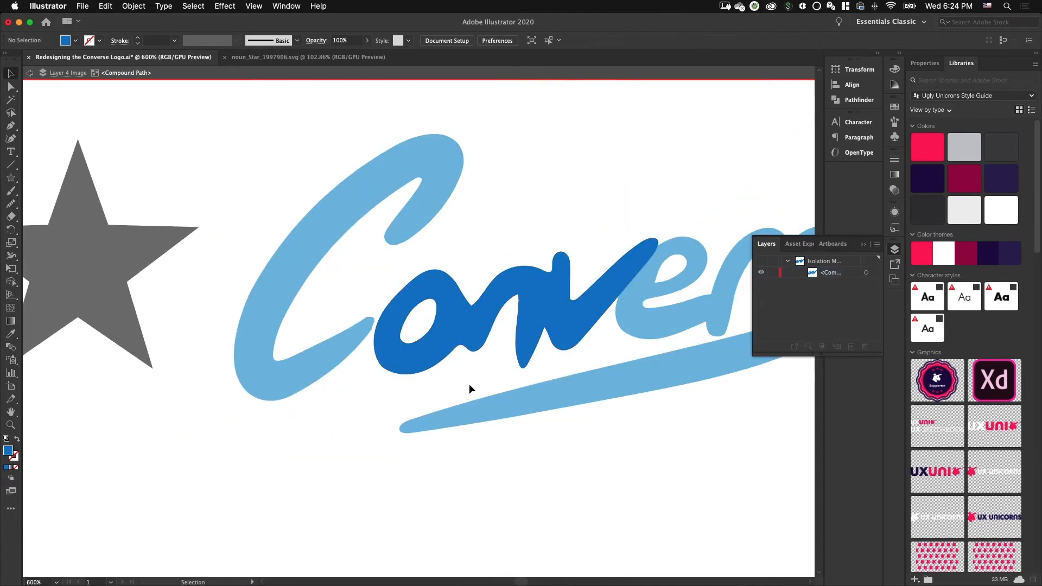
Step: Round the sharp inner corner under the arch of the "n" with the Eraser and Smooth tools
scroll(389, 365, right, 5)
scroll(410, 301, up, 3)
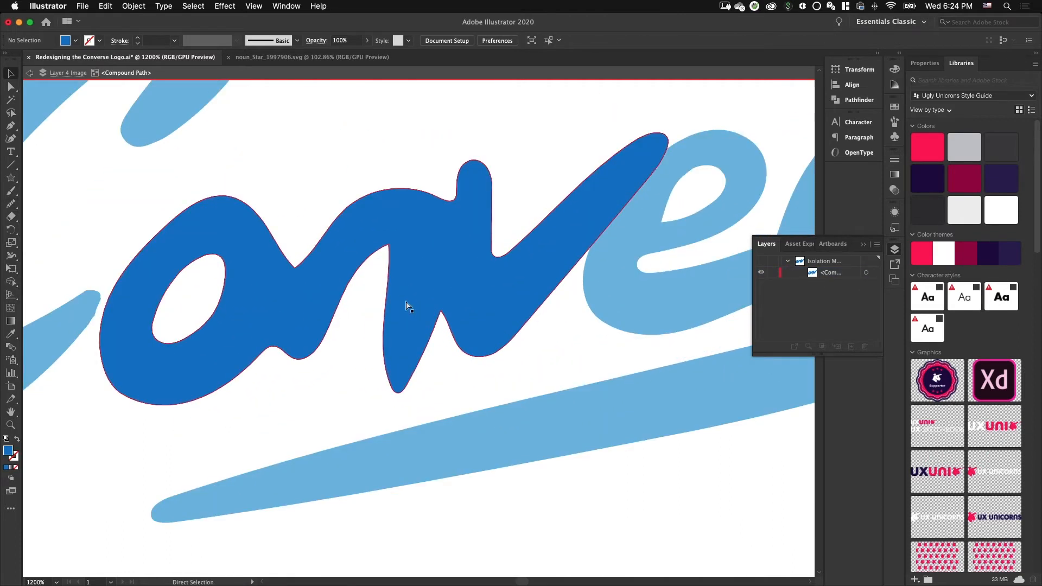
click(403, 211)
click(11, 203)
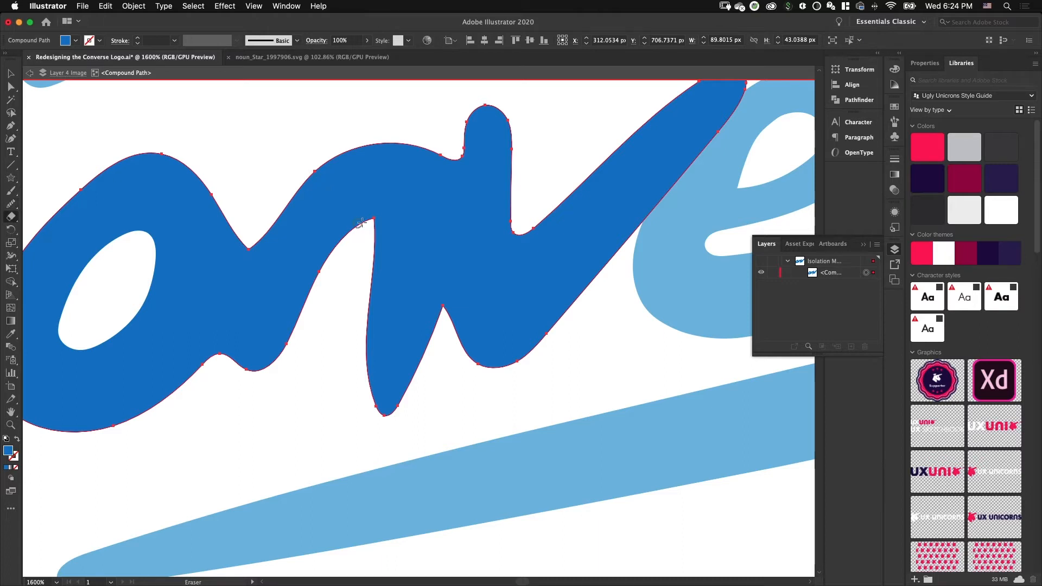
mouse_move(374, 220)
mouse_down()
mouse_move(383, 231)
mouse_move(375, 236)
mouse_up()
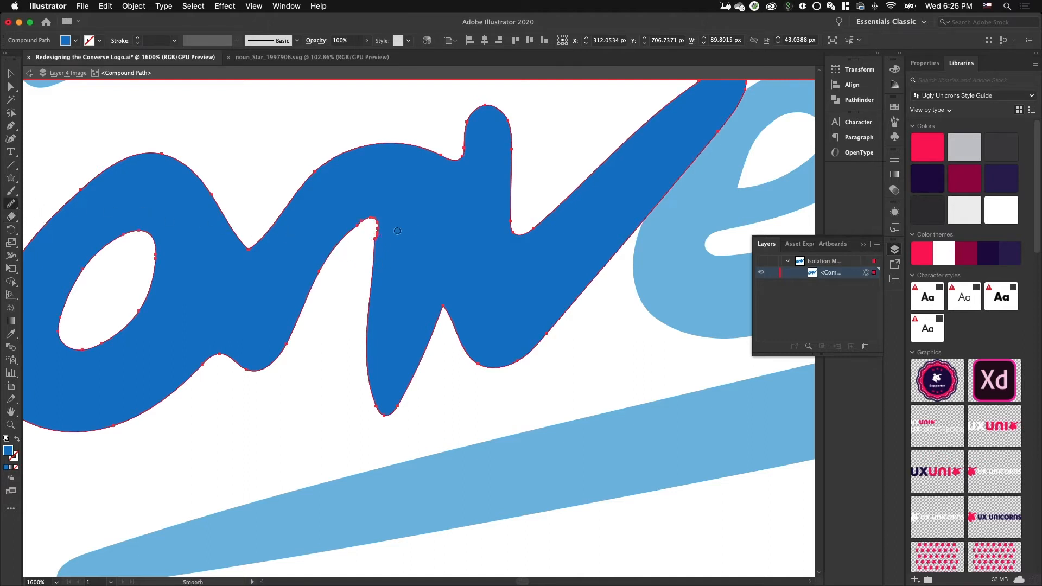
drag(375, 238, 377, 239)
key(v)
click(291, 387)
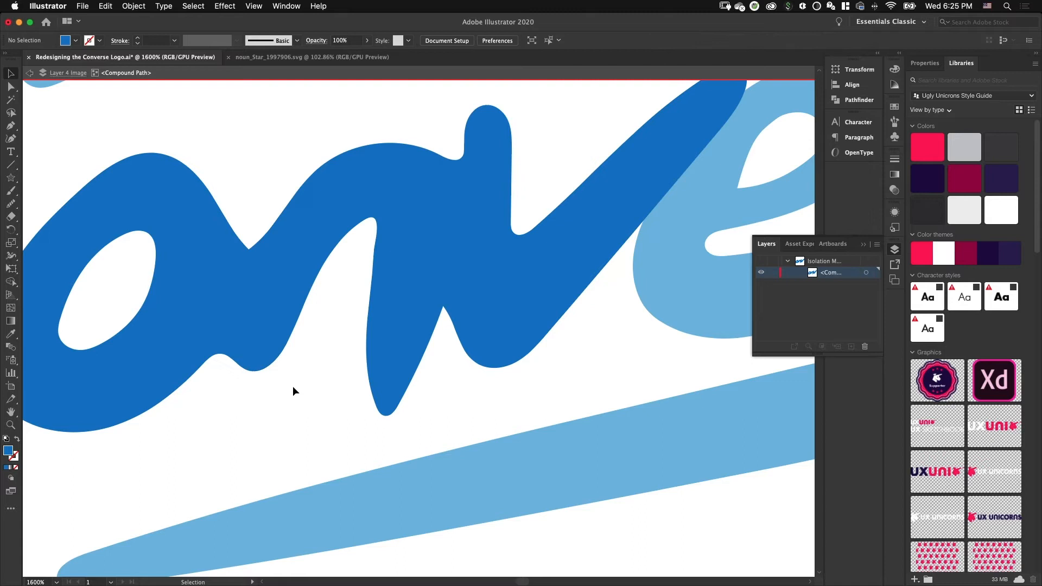
Step: Exit isolation mode and bring the whole star and "Converse" wordmark into view
key(super+minus)
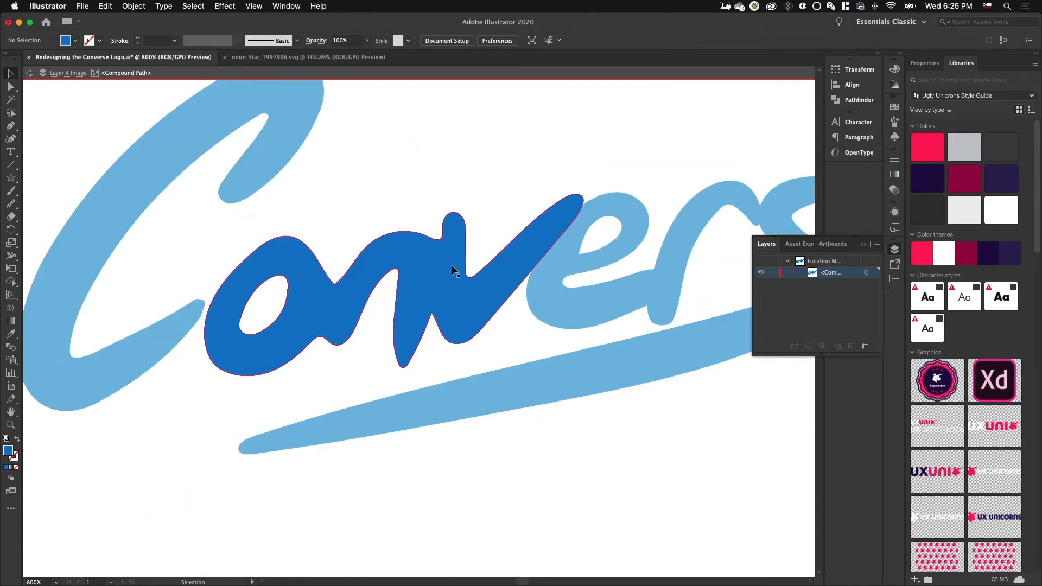
drag(589, 348, 408, 341)
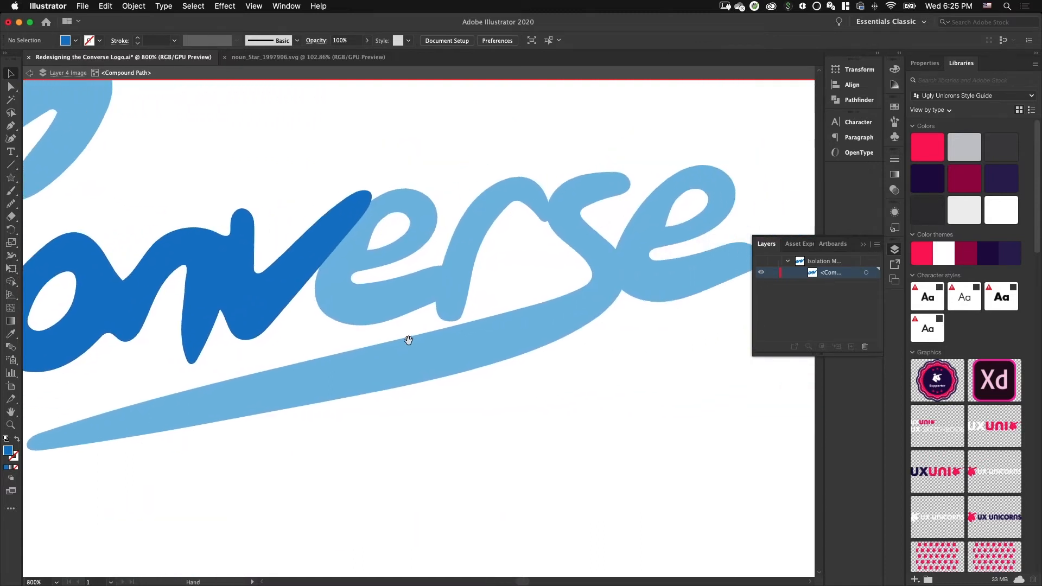
key(super+minus)
key(super+minus)
key(super+minus)
key(Escape)
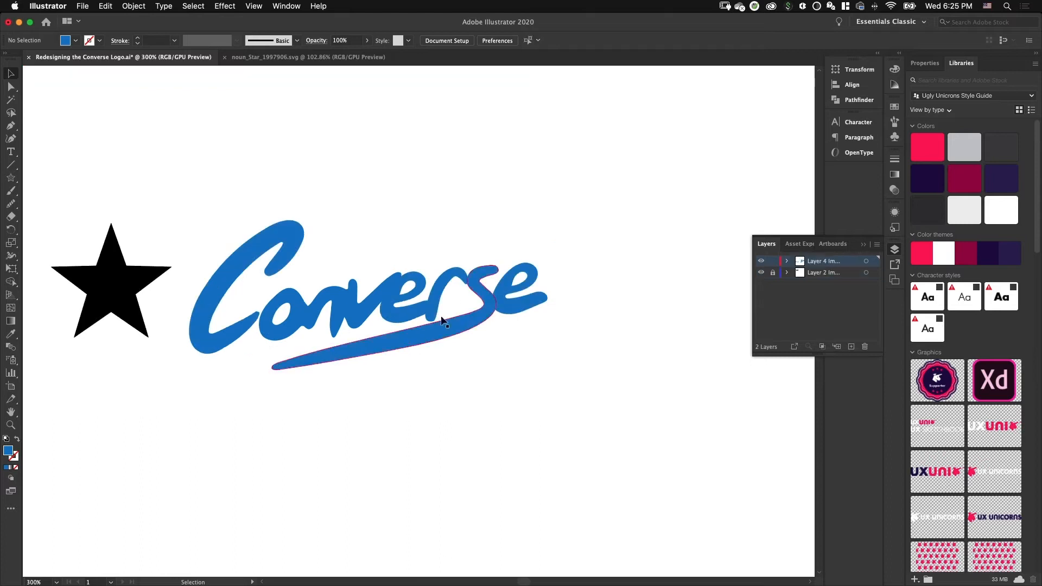
drag(428, 243, 386, 238)
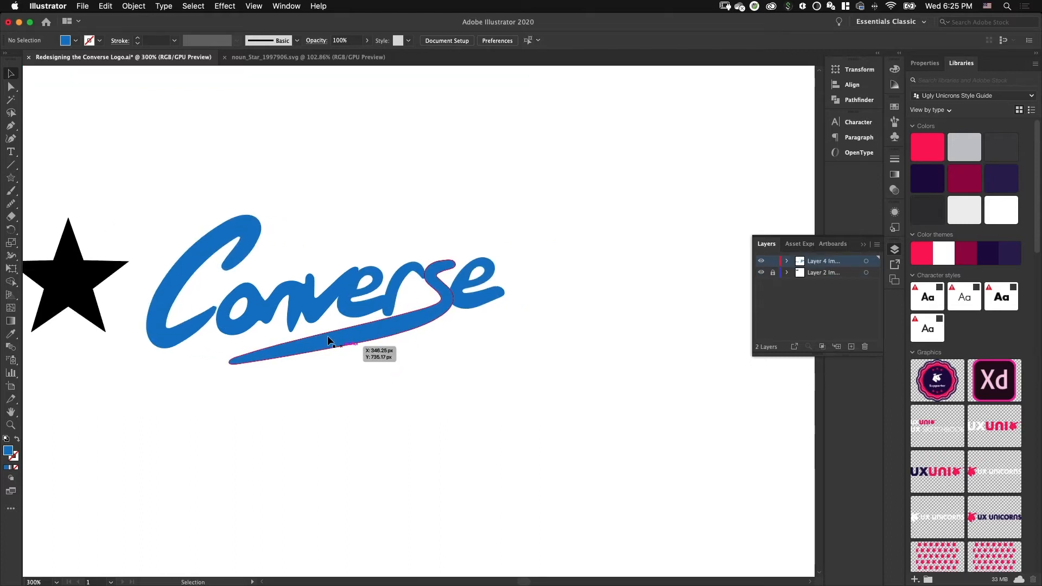
Step: Try moving the "C" of the wordmark down and closer to the "o", and undo the shift
key(super+plus)
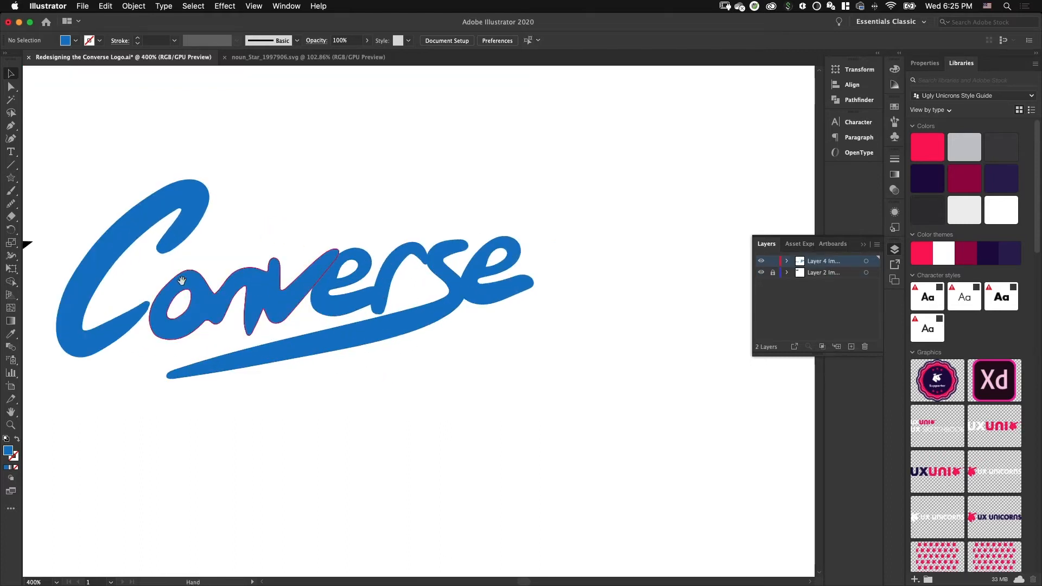
drag(188, 281, 268, 281)
mouse_move(183, 334)
mouse_down()
mouse_move(193, 330)
mouse_move(197, 353)
mouse_move(210, 347)
mouse_move(186, 357)
mouse_up()
click(409, 213)
key(super+z)
key(super+z)
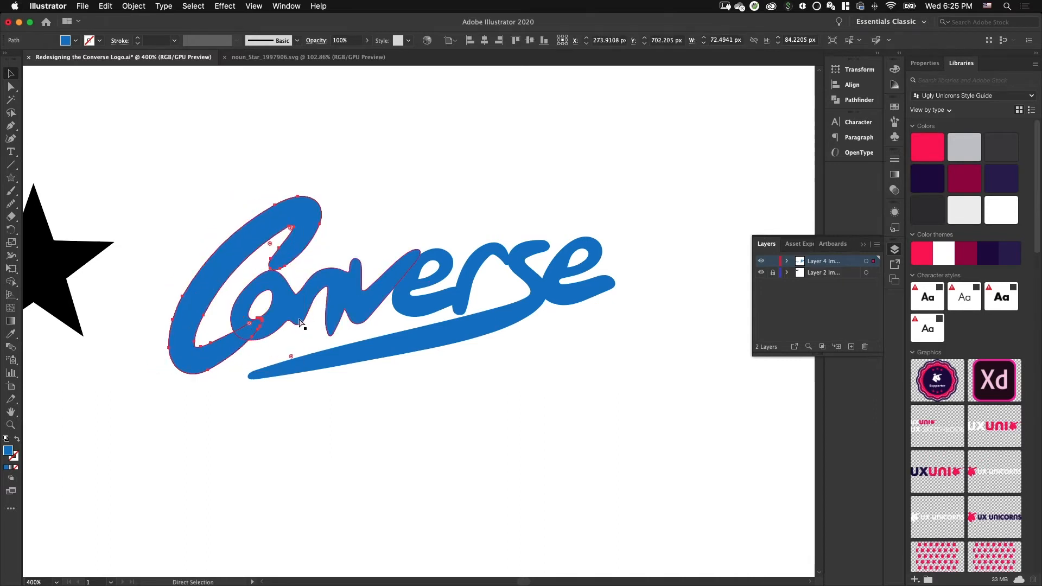
click(337, 277)
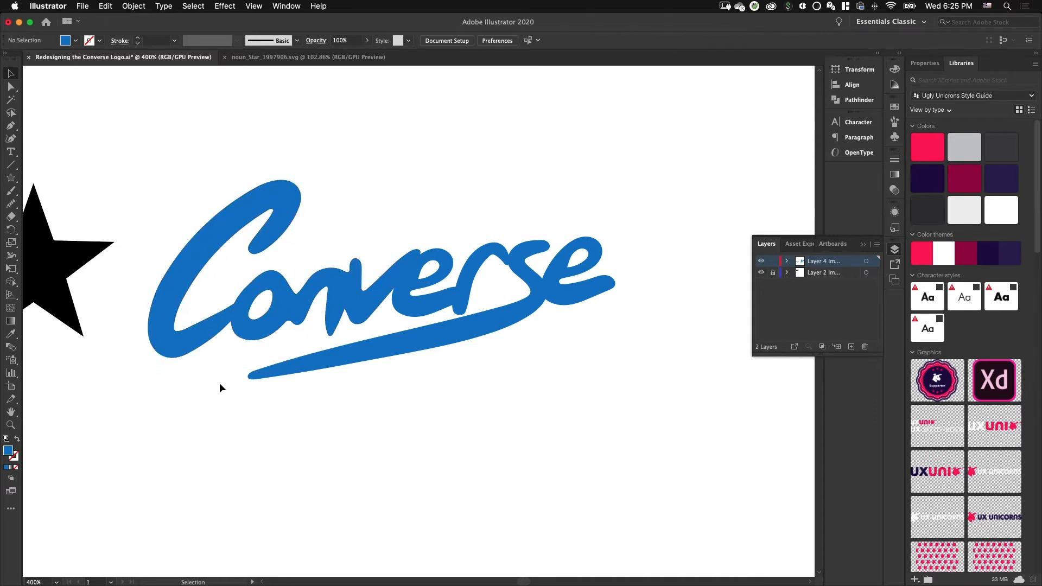
Step: Shrink the black star and place it above the "n" of the "Converse" wordmark
key(super+minus)
drag(531, 244, 438, 253)
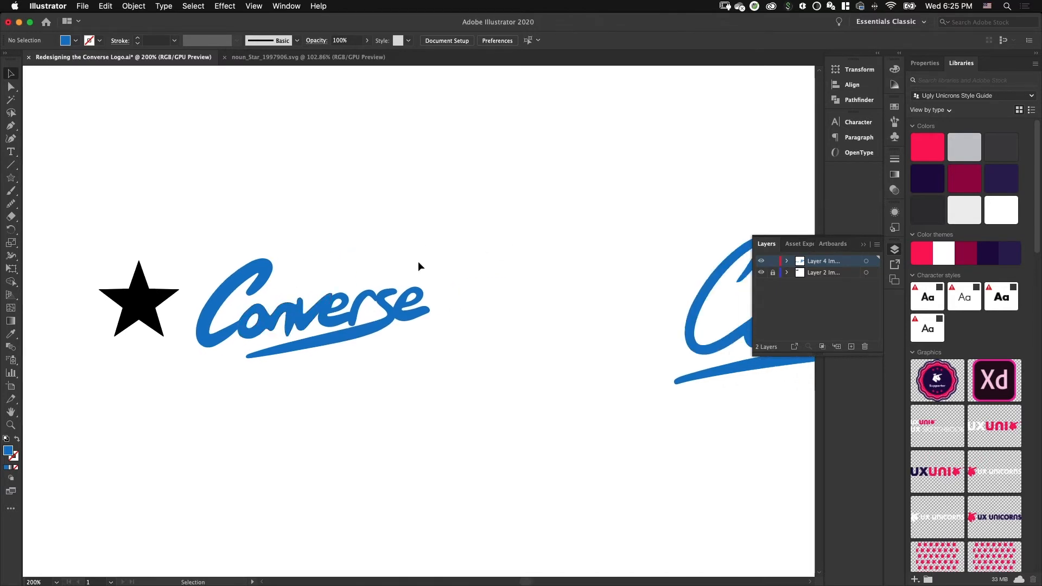
click(138, 298)
drag(180, 261, 311, 260)
click(179, 266)
click(366, 248)
click(313, 259)
click(312, 273)
Step: Fill the star with the blue sampled from the "Converse" wordmark
key(i)
click(296, 300)
key(v)
click(365, 241)
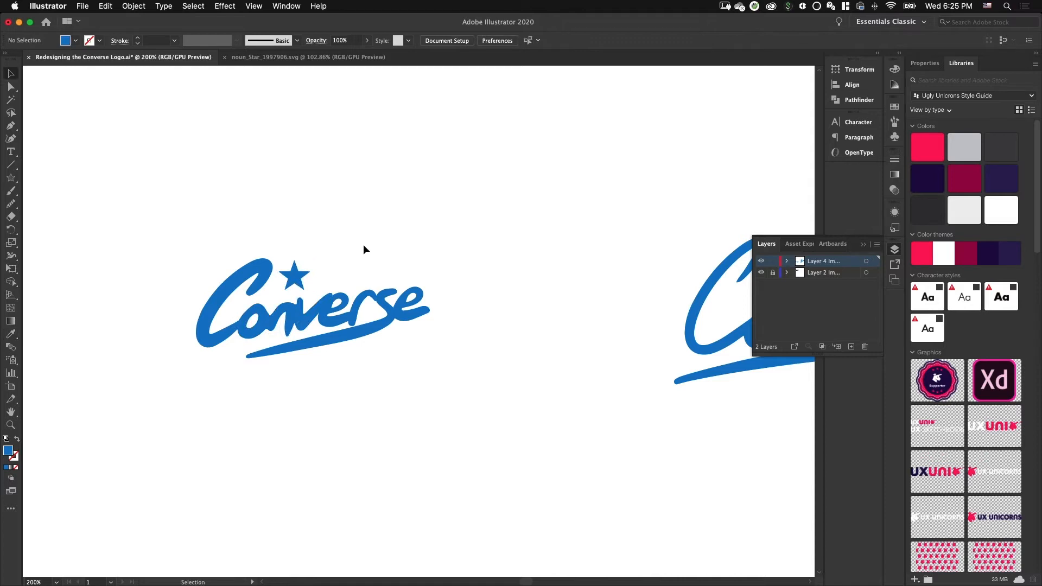
Step: Try the star at about 16 px wide over the "o", and undo back to the black star above the "n"
key(super+minus)
key(super+minus)
key(super+plus)
key(super+plus)
key(super+plus)
drag(296, 233, 383, 257)
drag(317, 273, 309, 339)
click(293, 371)
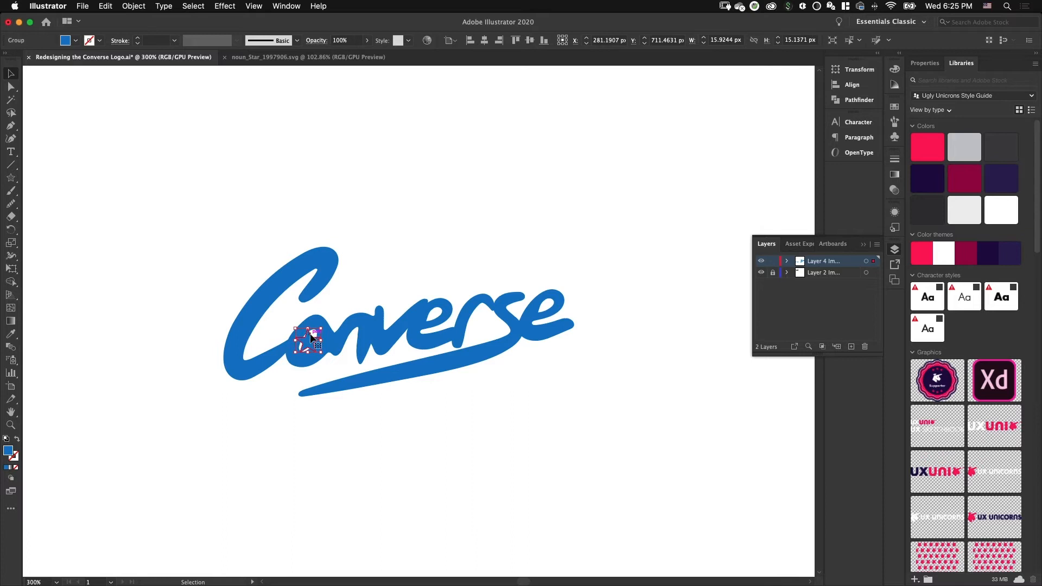
key(super+z)
key(super+z)
key(super+z)
key(super+z)
click(432, 237)
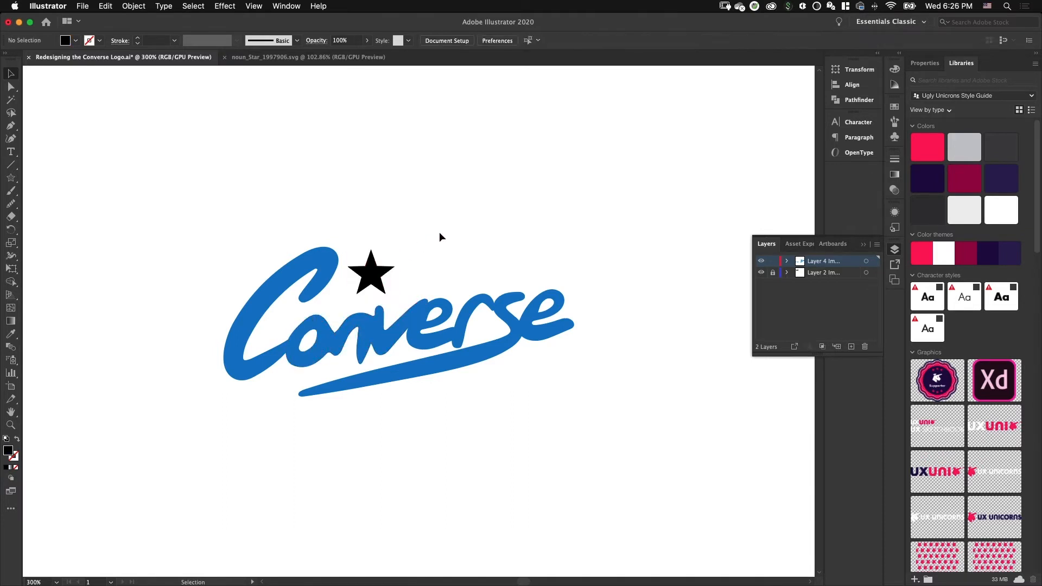
Step: Duplicate the star and "Converse" wordmark directly below the original
key(super+minus)
key(super+minus)
scroll(403, 271, right, 4)
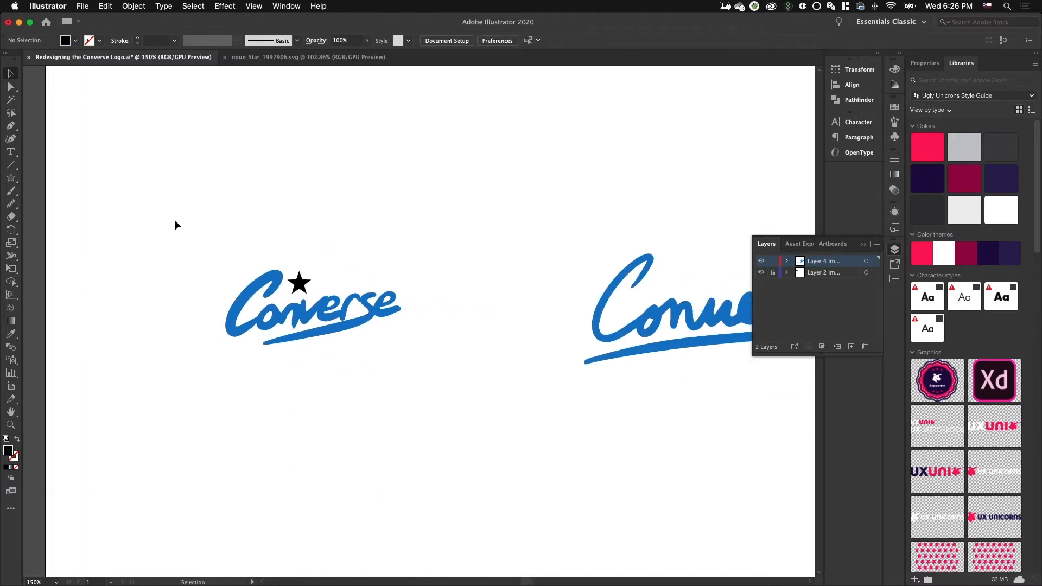
drag(179, 222, 454, 393)
drag(296, 286, 296, 386)
click(209, 358)
Step: Smooth the outer top curve of the "o" in the lower copy with the Smooth tool
key(super+plus)
key(a)
key(super+plus)
drag(276, 423, 399, 257)
key(super+plus)
drag(194, 362, 301, 346)
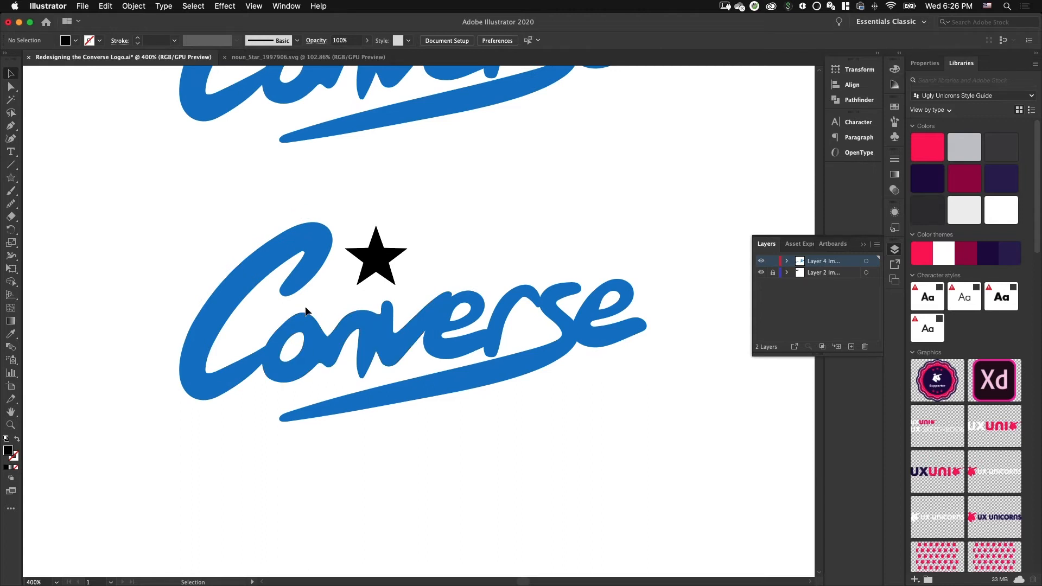
key(super+plus)
key(super+plus)
scroll(233, 320, left, 3)
click(256, 317)
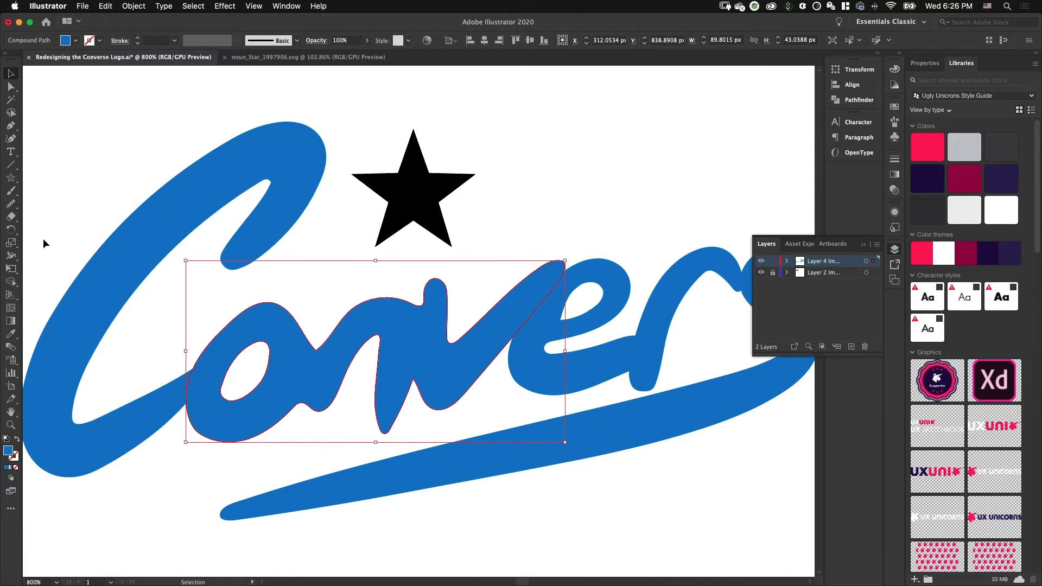
click(12, 205)
drag(257, 302, 270, 305)
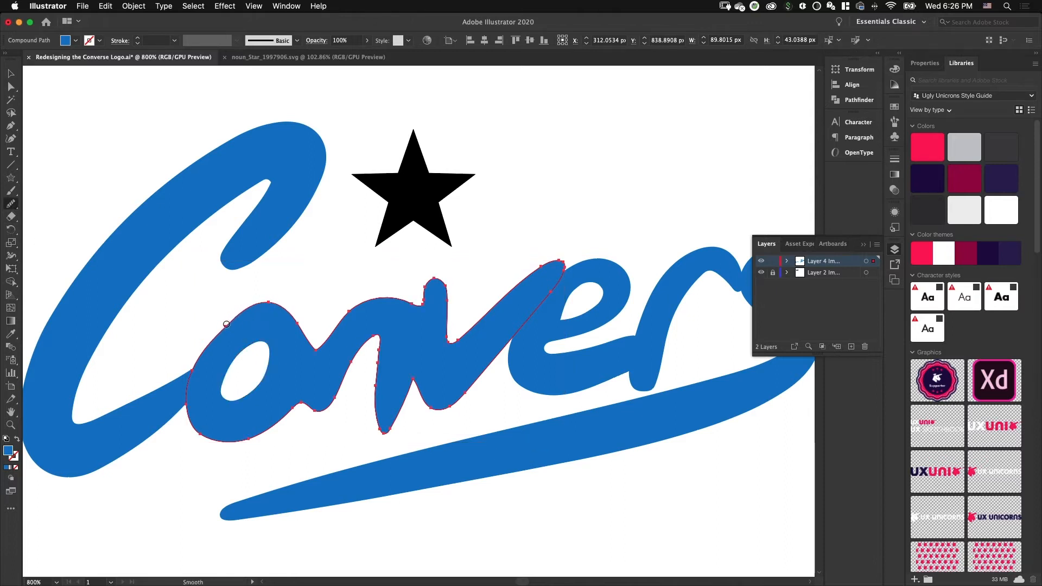
Step: Nudge the anchor point on the upper-left shoulder of the "o" outward to make its outline rounder
key(a)
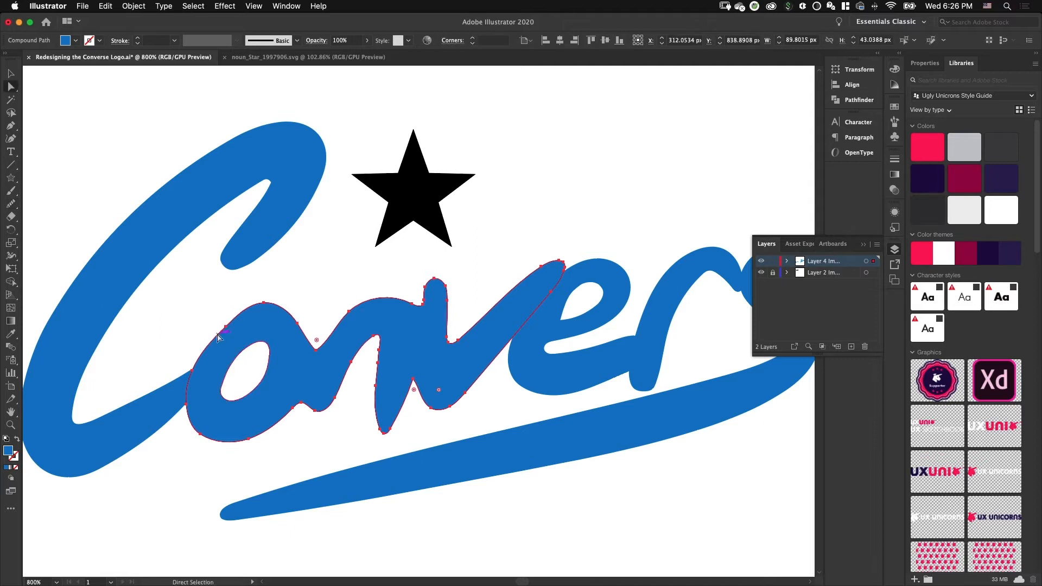
click(224, 328)
drag(225, 328, 219, 324)
click(283, 298)
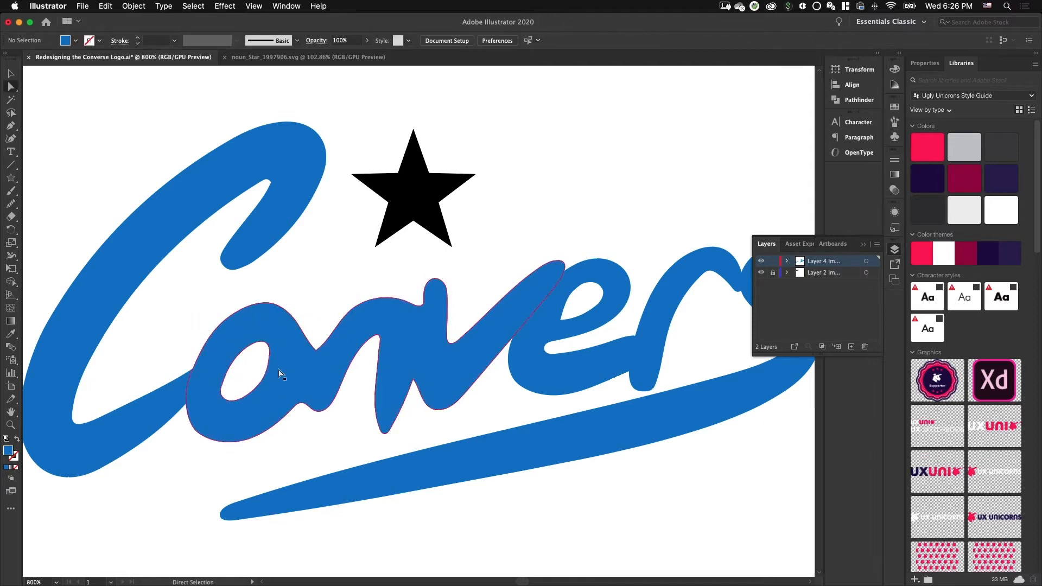
Step: Delete the inner counter of the "o" in the lower wordmark so the letter becomes solid
key(c)
click(263, 363)
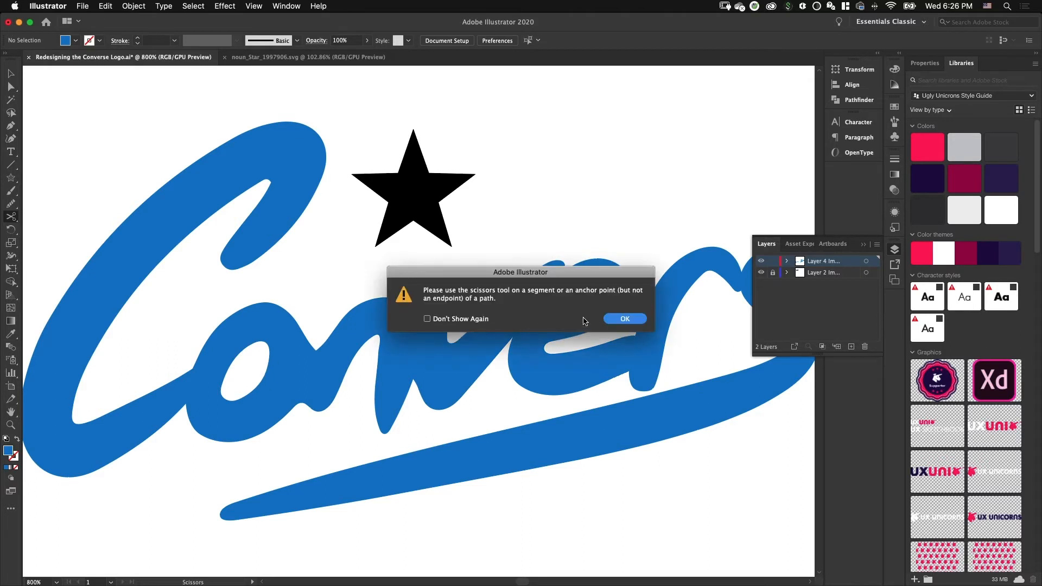
key(Return)
double_click(253, 359)
click(261, 351)
key(Delete)
double_click(315, 300)
Step: Shrink the copied star to about 19 px wide and centre it on the solid "o"
click(386, 231)
drag(475, 130, 454, 151)
drag(403, 199, 244, 375)
Step: Fill the star on the "o" with white sampled from the artboard background
key(i)
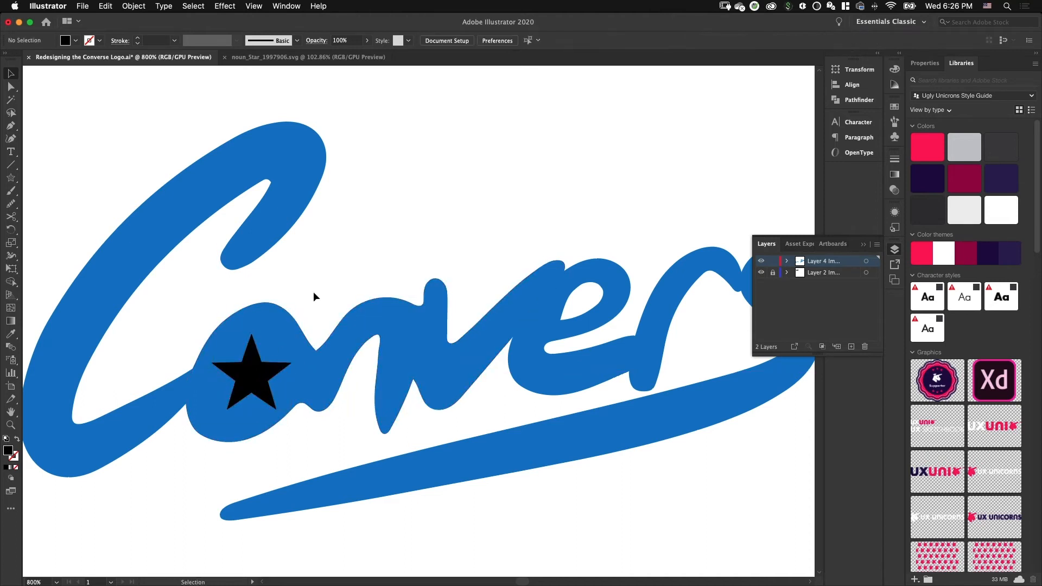
click(345, 268)
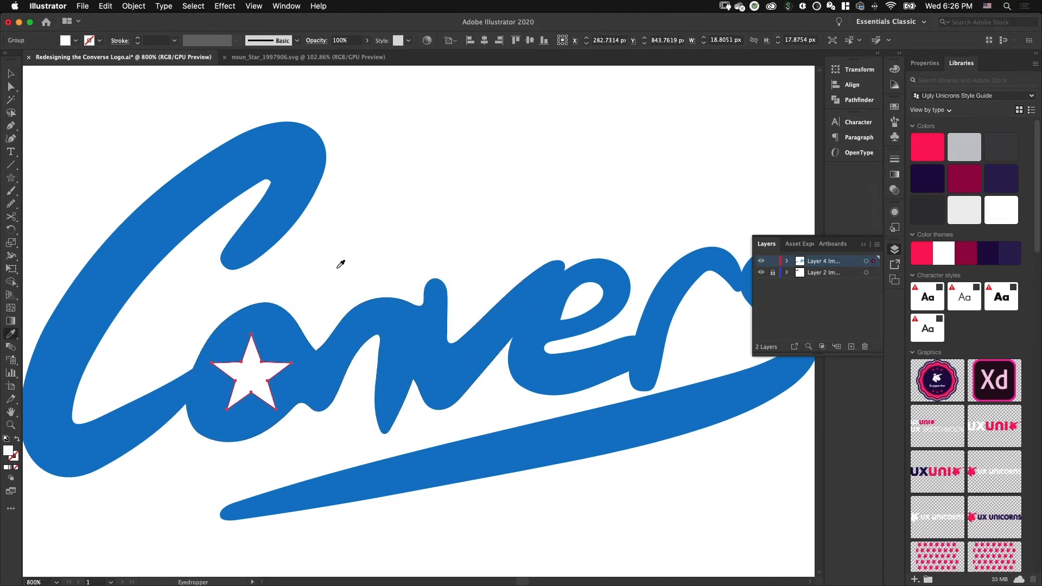
key(v)
click(356, 254)
Step: Reposition the white-star version of the logo beneath the black-star version
key(super+minus)
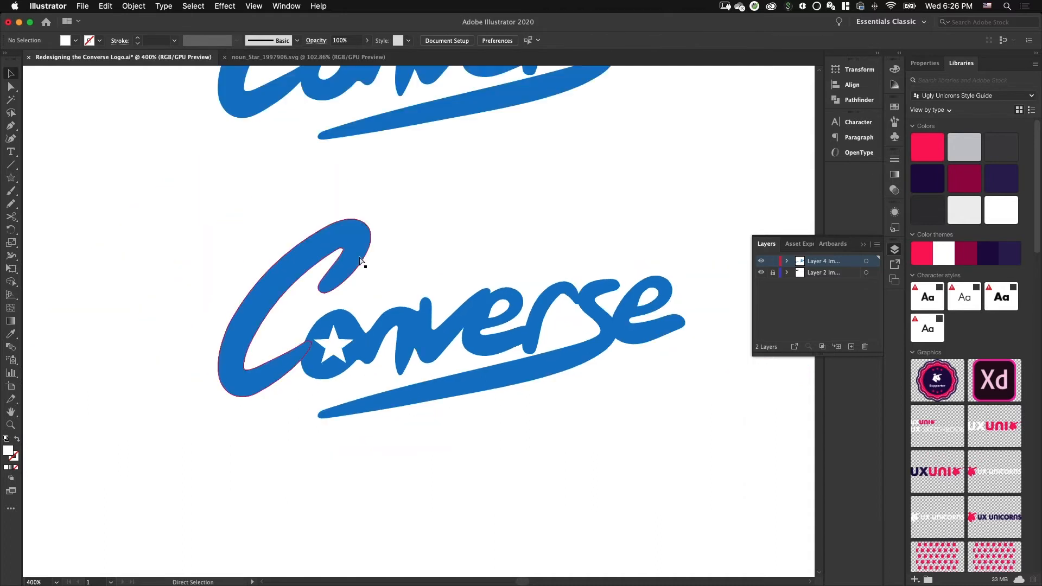
key(super+minus)
key(super+minus)
key(super+minus)
drag(465, 280, 400, 281)
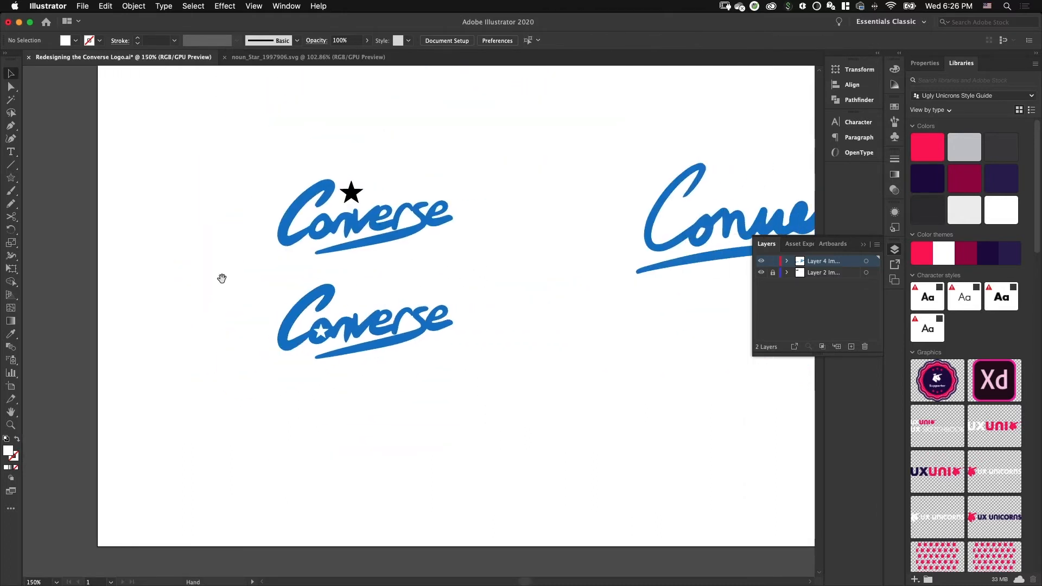
scroll(206, 269, right, 3)
scroll(212, 273, up, 1)
scroll(242, 247, up, 5)
scroll(242, 247, left, 1)
drag(221, 205, 477, 349)
drag(335, 300, 325, 210)
scroll(325, 245, down, 3)
drag(315, 365, 291, 275)
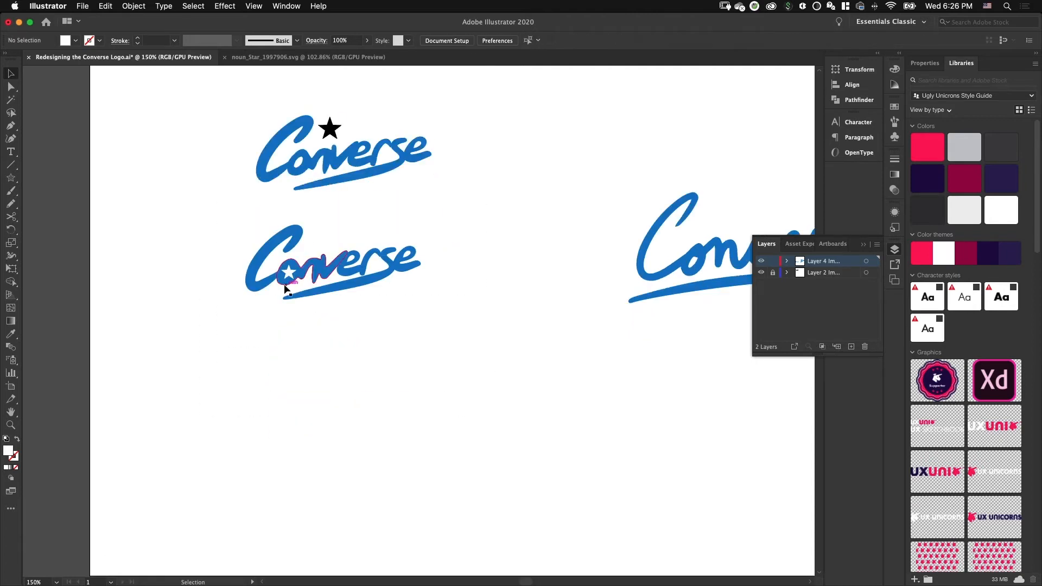
Step: Duplicate the black-star logo below the other two and place its star, enlarged to about 70 px wide, to the left of the "C"
drag(298, 163, 298, 373)
key(super+plus)
key(super+plus)
key(super+plus)
key(a)
key(super+plus)
key(super+plus)
key(super+plus)
key(super+minus)
key(super+minus)
key(super+minus)
key(super+minus)
key(v)
drag(385, 305, 344, 346)
drag(392, 296, 218, 293)
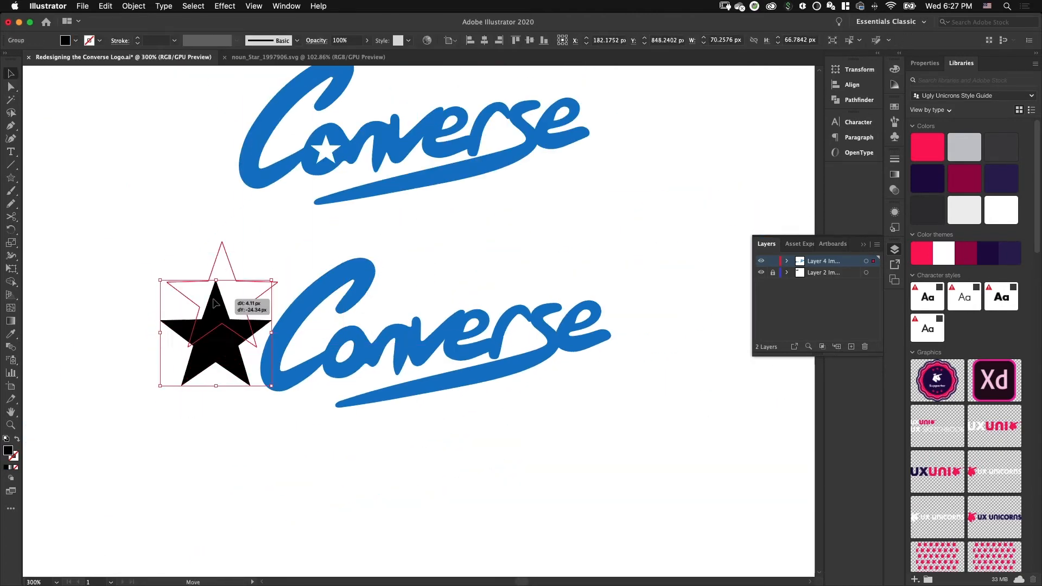
Step: Delete the extra logo variants and move the version with the black star above the "n" to the artboard's lower-left area
key(super+minus)
key(super+minus)
key(super+minus)
key(super+minus)
drag(462, 341, 582, 225)
drag(130, 254, 201, 263)
drag(177, 393, 262, 330)
key(Delete)
drag(307, 224, 233, 361)
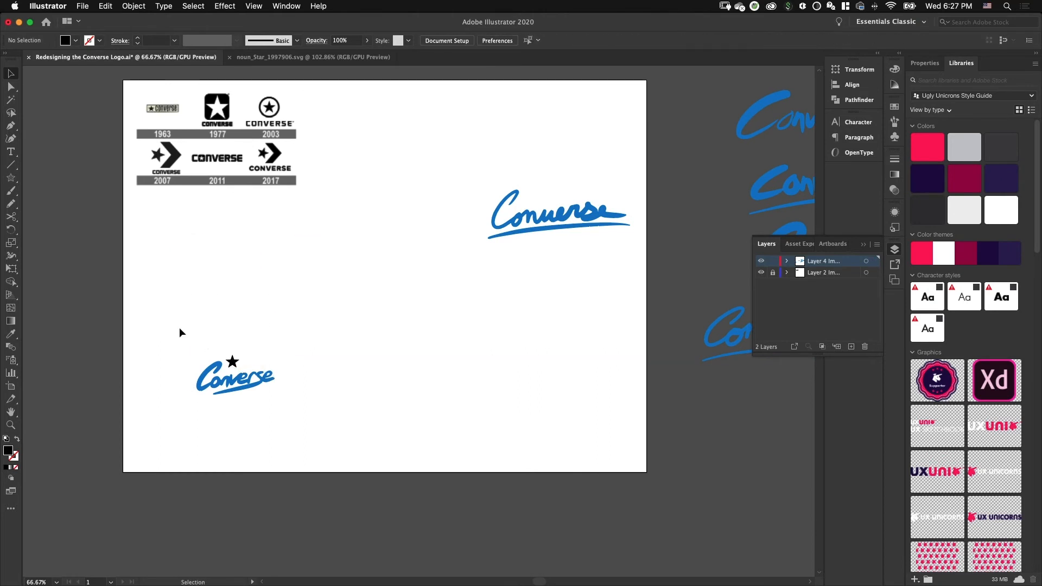
Step: Recolour the bold "Converse" wordmark black to match its star and select the whole logo
key(super+plus)
key(super+plus)
key(super+plus)
click(393, 349)
drag(393, 349, 449, 364)
key(super+minus)
key(super+minus)
drag(286, 293, 133, 277)
drag(136, 293, 302, 354)
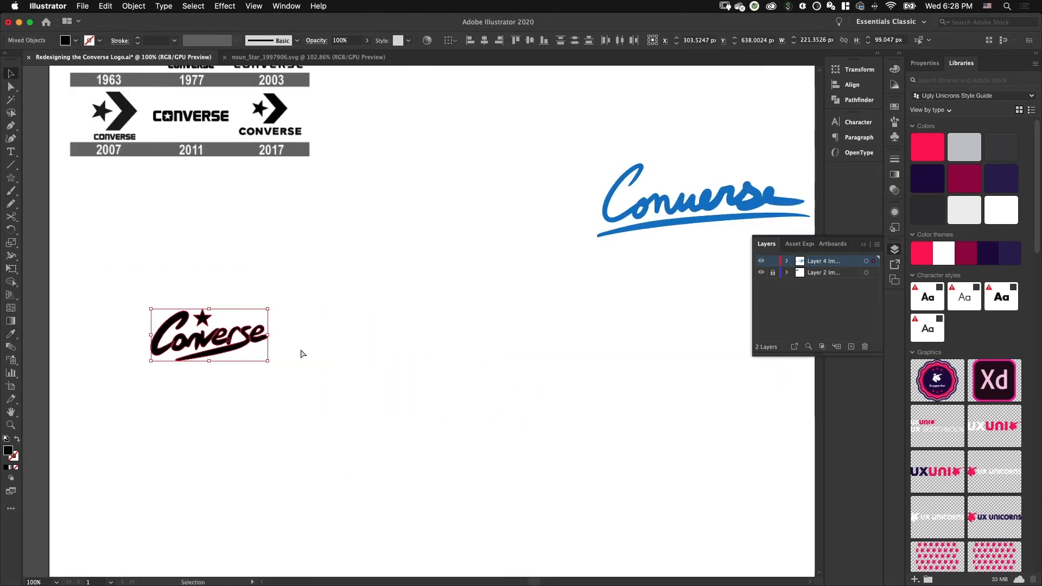
Step: Move the thin blue "Converse" wordmark alongside the black star logo
drag(635, 195, 433, 319)
click(163, 318)
drag(163, 318, 298, 252)
key(Delete)
Step: Arrange the two logos side by side with a large star centred above the thin blue wordmark
drag(277, 239, 293, 318)
drag(314, 375, 445, 324)
drag(445, 324, 354, 307)
click(347, 355)
drag(471, 309, 474, 318)
drag(397, 386, 340, 386)
key(super+plus)
key(super+plus)
key(super+plus)
key(super+plus)
key(super+minus)
key(super+minus)
key(super+minus)
key(super+minus)
mouse_move(139, 314)
mouse_down()
mouse_move(320, 274)
mouse_move(383, 293)
mouse_move(620, 220)
mouse_up()
Step: Add the text label "Logo 1" to the artboard
key(t)
click(321, 278)
text(Logo 1)
Step: Isolate the thin wordmark's group and draw a closed black arched shape beneath its underline with the Pen tool
double_click(450, 369)
click(220, 327)
mouse_move(425, 315)
mouse_down()
mouse_move(528, 315)
mouse_move(324, 321)
mouse_up()
click(640, 327)
click(220, 327)
key(super+plus)
key(super+plus)
key(super+plus)
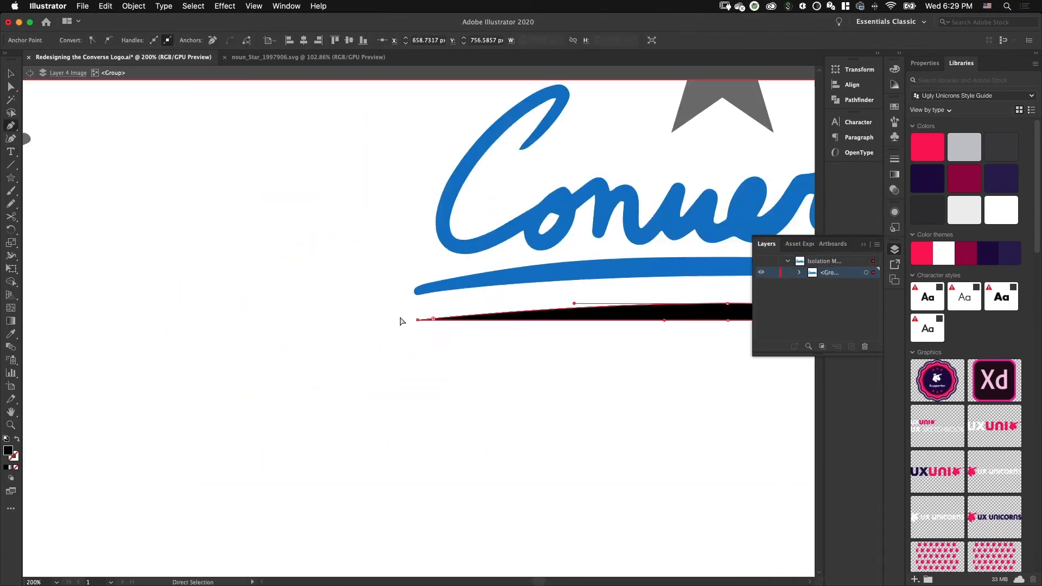
click(391, 349)
Step: Delete the old blue underline beneath the wordmark and curve the bottom edge of the black arched shape into a tapered swoosh
key(super+minus)
key(super+minus)
key(super+minus)
click(428, 291)
key(Delete)
click(399, 327)
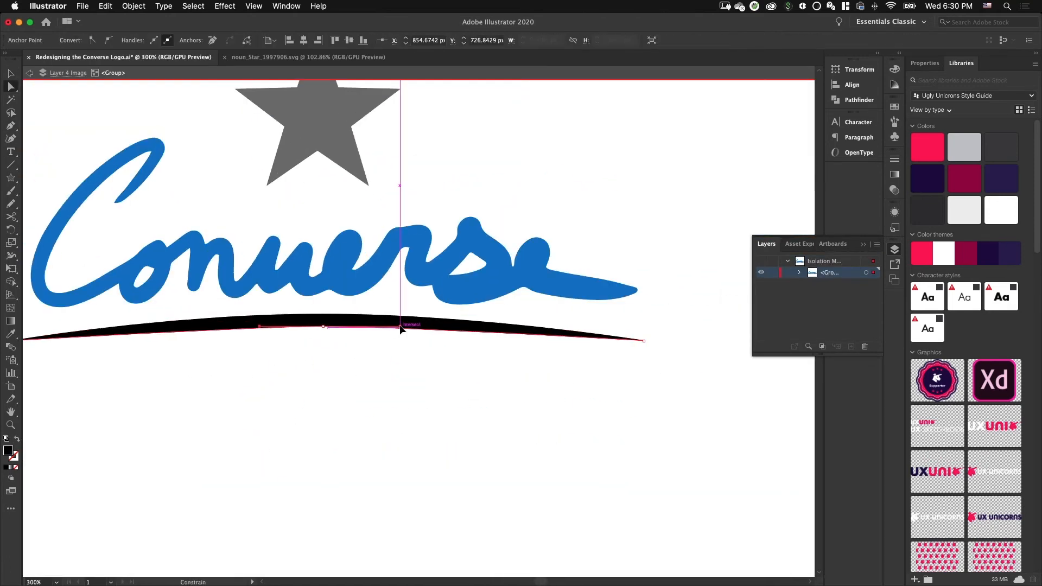
key(super+minus)
key(super+minus)
Step: Recolour the thin wordmark and its star black and slightly round the star's corners
click(335, 326)
key(i)
click(335, 347)
key(Escape)
key(super+plus)
drag(301, 266, 375, 348)
key(a)
drag(350, 295, 352, 300)
key(v)
click(446, 274)
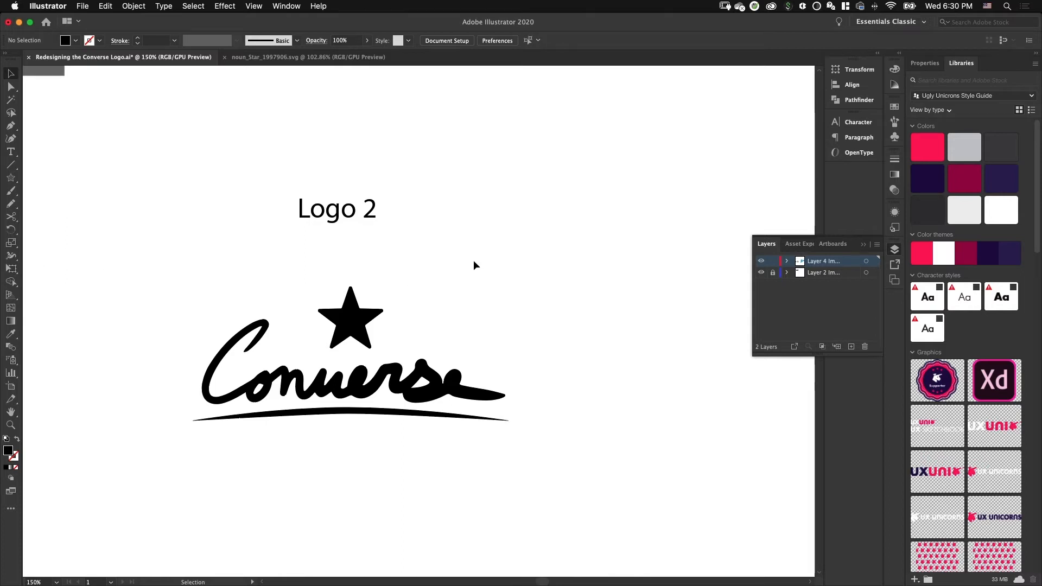
Step: Move the "Logo 2" label down closer to the star of the second logo
key(super+minus)
key(super+minus)
drag(453, 298, 427, 267)
mouse_move(337, 257)
mouse_down()
mouse_move(347, 261)
mouse_move(341, 276)
mouse_up()
click(357, 256)
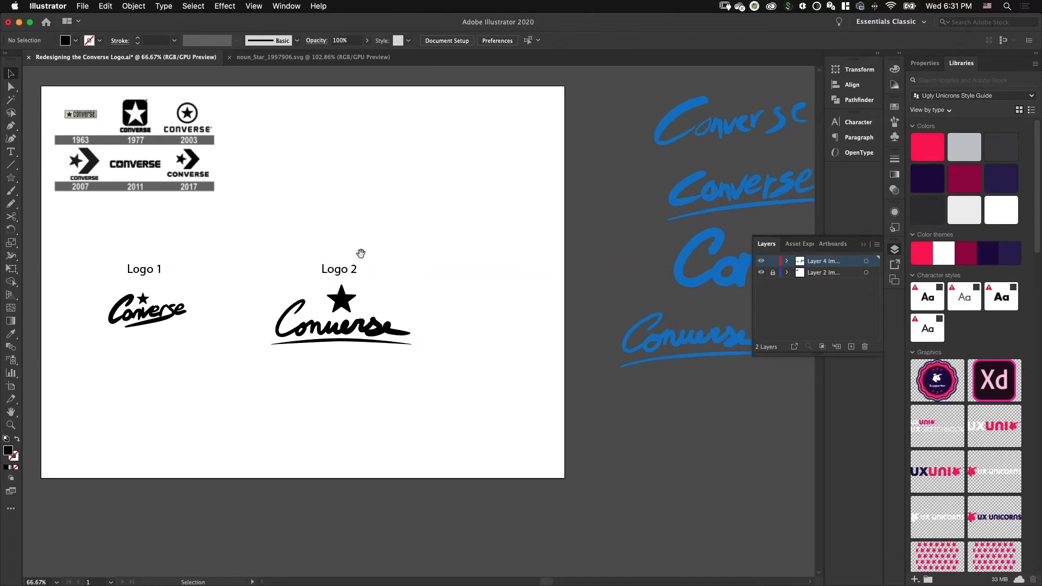
Step: Move the first logo together with its "Logo 1" label down and to the left on the artboard
scroll(369, 266, left, 3)
scroll(353, 266, right, 4)
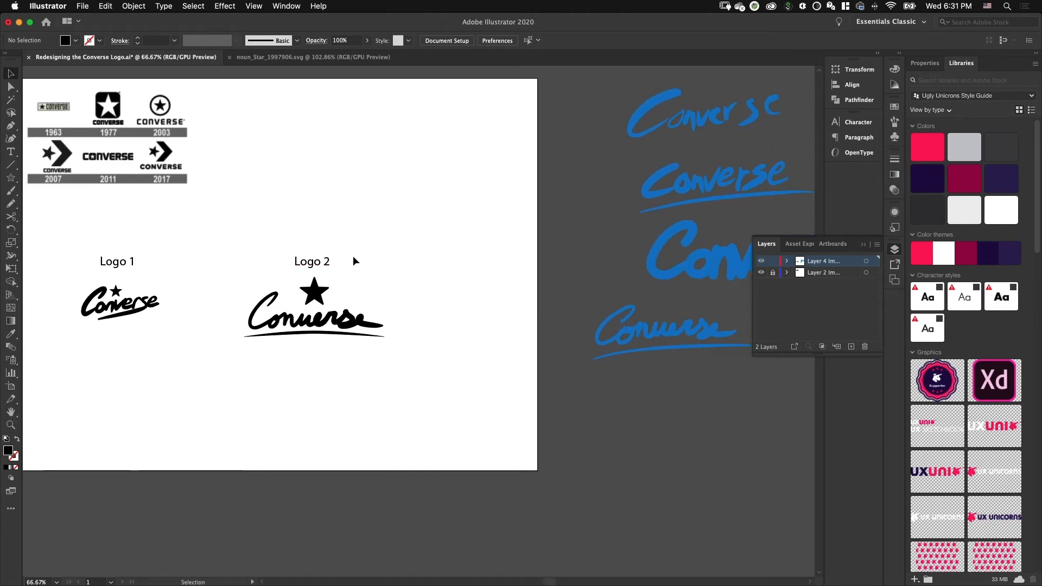
key(super+equal)
key(super+equal)
key(super+equal)
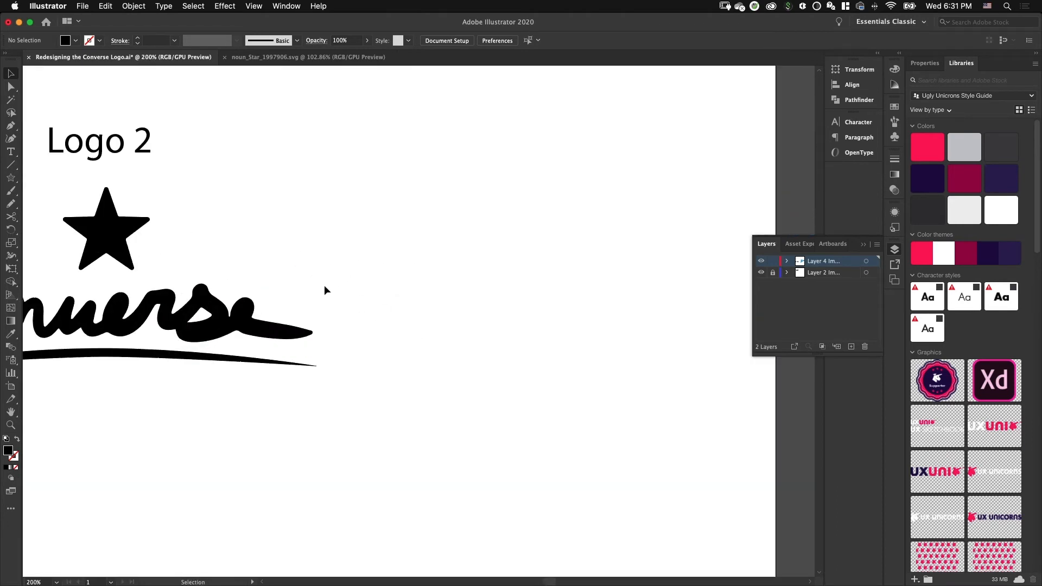
drag(155, 277, 391, 280)
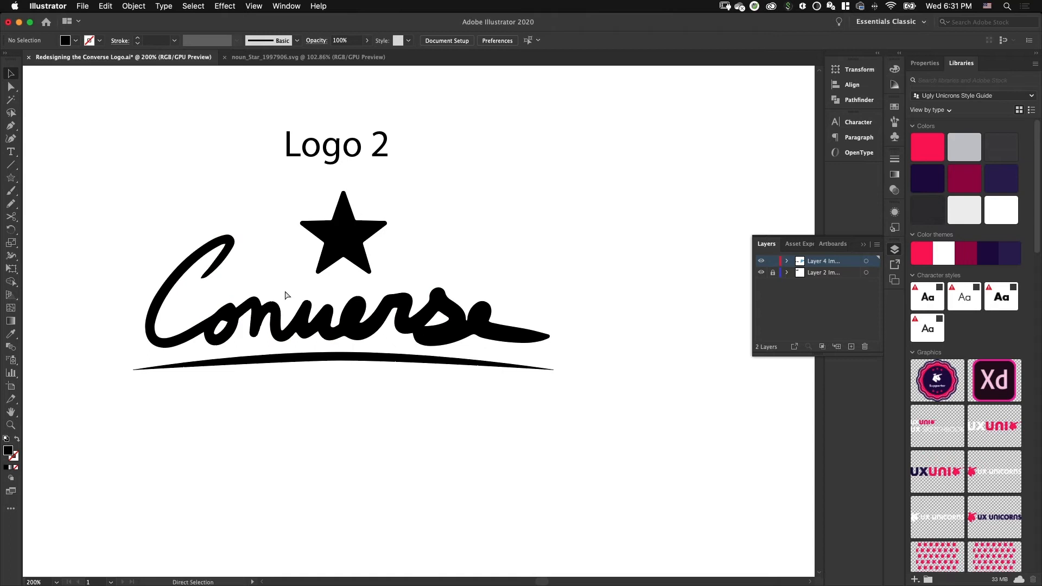
key(super+minus)
key(super+minus)
key(super+minus)
drag(128, 232, 250, 361)
drag(222, 304, 178, 331)
Step: Move the second logo together with its "Logo 2" label left, closer to Logo 1
drag(326, 241, 402, 310)
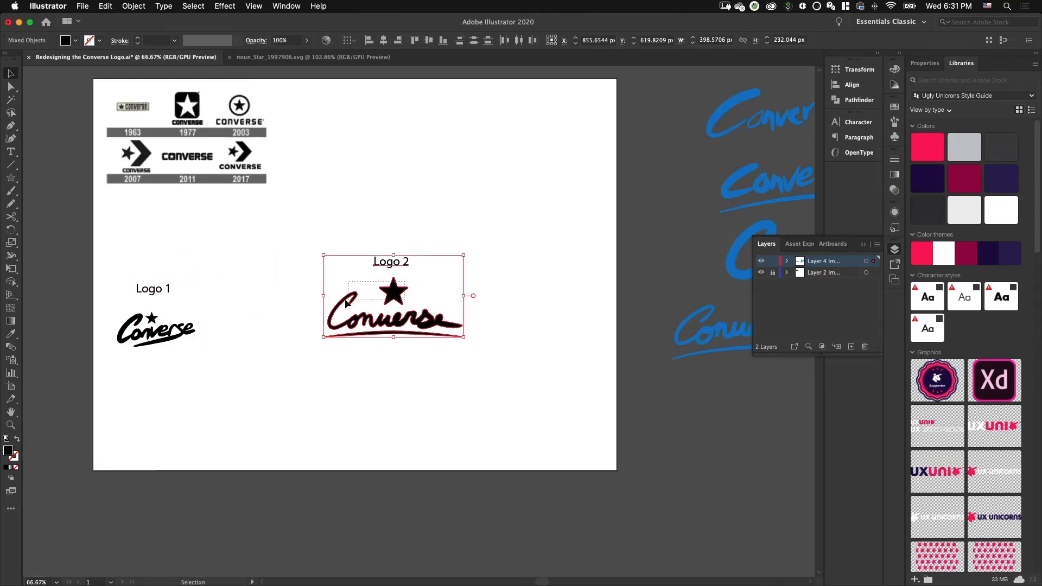
drag(295, 223, 457, 352)
drag(406, 286, 300, 293)
click(434, 269)
Step: Add the text "CONVERSE" to the right of Logo 2 and scale it up to about 62 pt
scroll(423, 280, right, 3)
key(t)
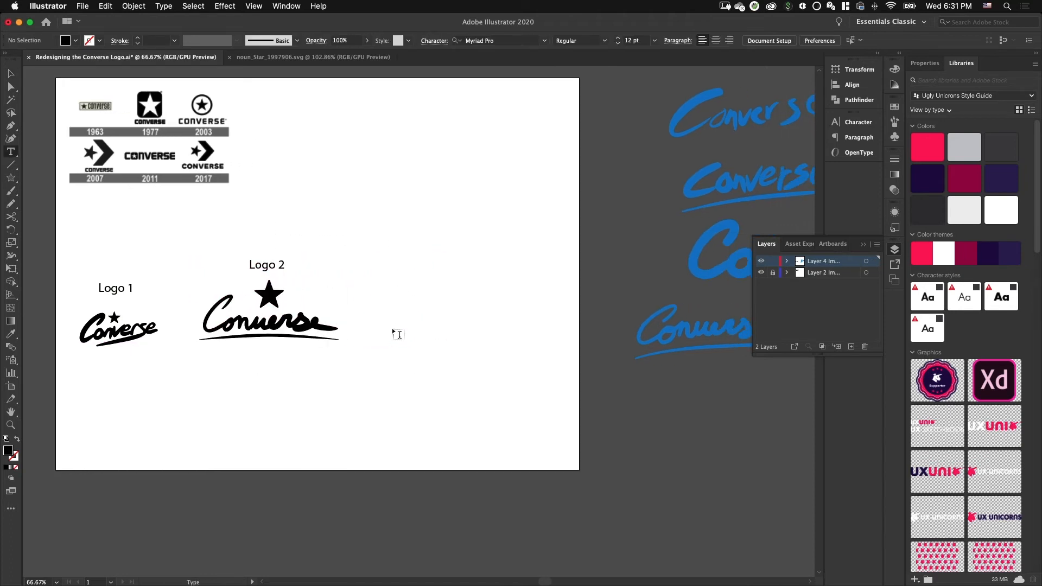
click(394, 328)
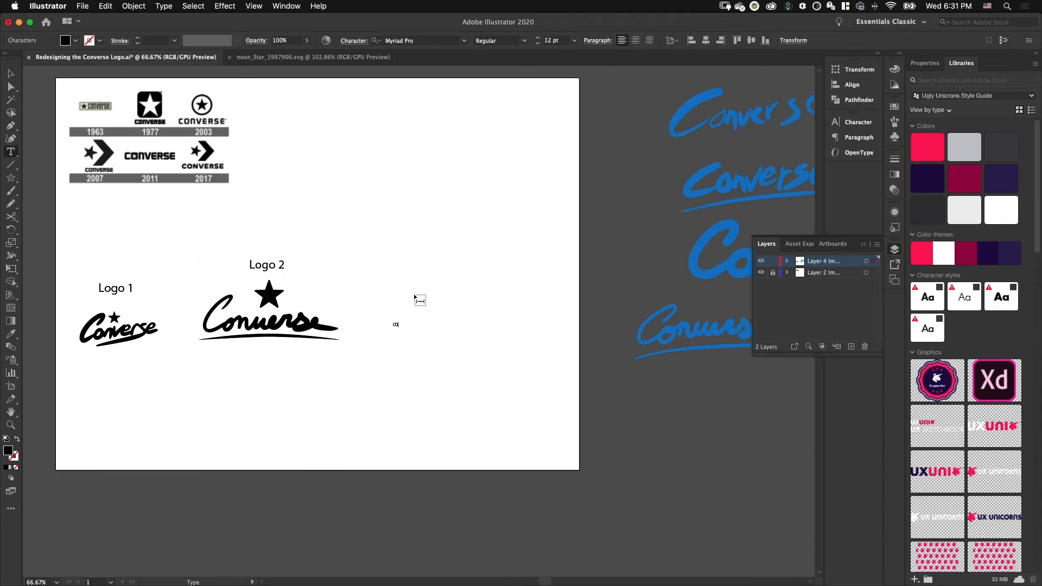
text(CONVERSE)
click(11, 74)
drag(413, 330, 492, 350)
Step: Replace the uppercase wordmark text with lowercase "converse"
click(455, 307)
double_click(419, 327)
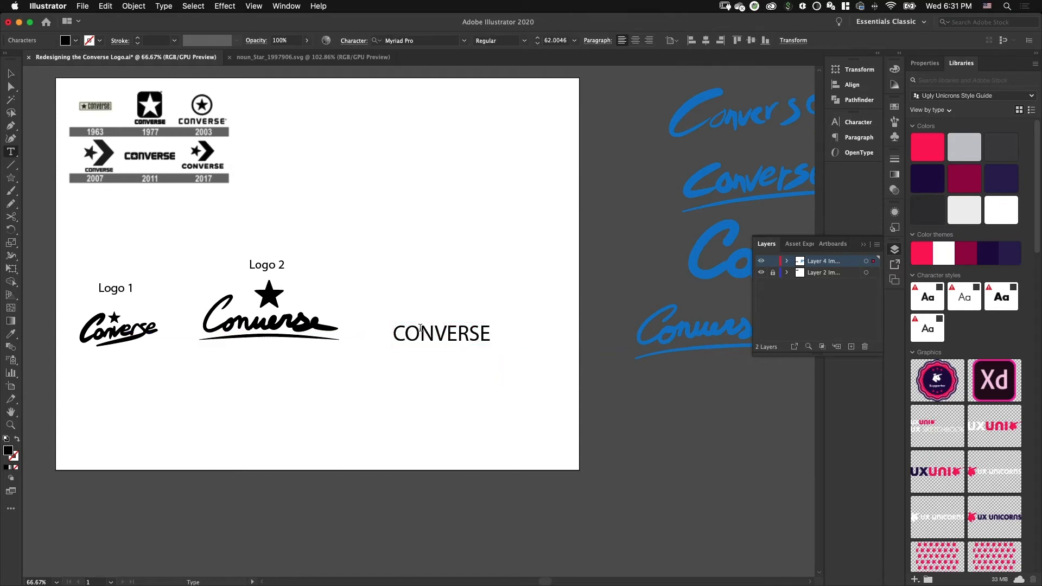
key(super+a)
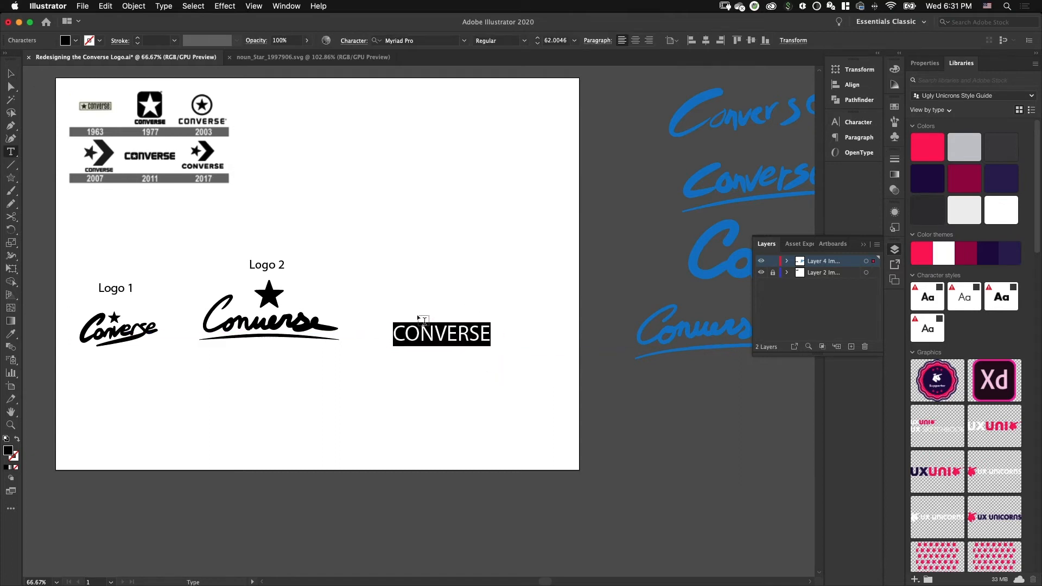
text(converse)
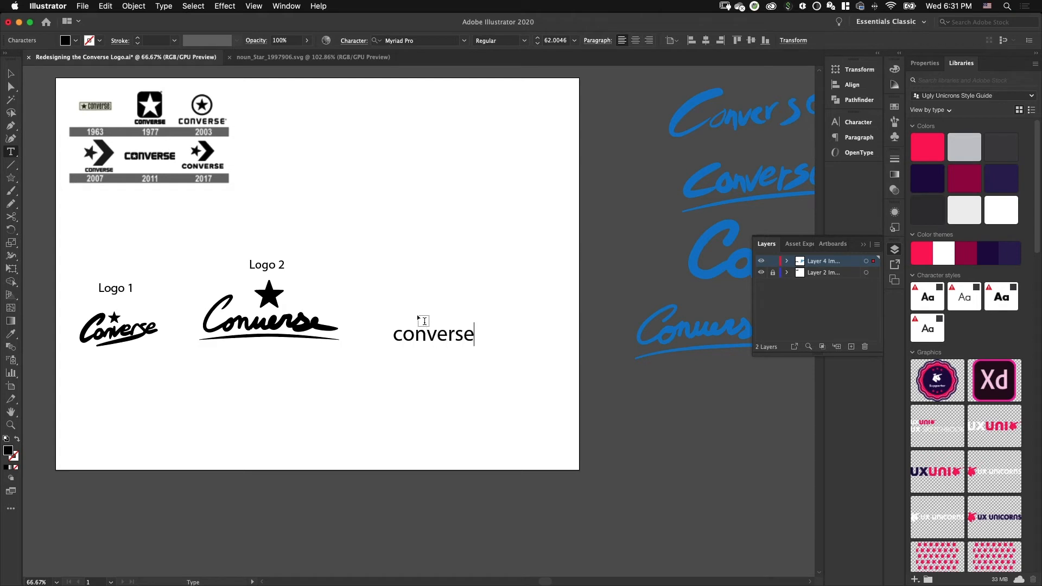
Step: Set the font of the "converse" text to Futura PT Bold
click(455, 290)
key(super+plus)
click(426, 346)
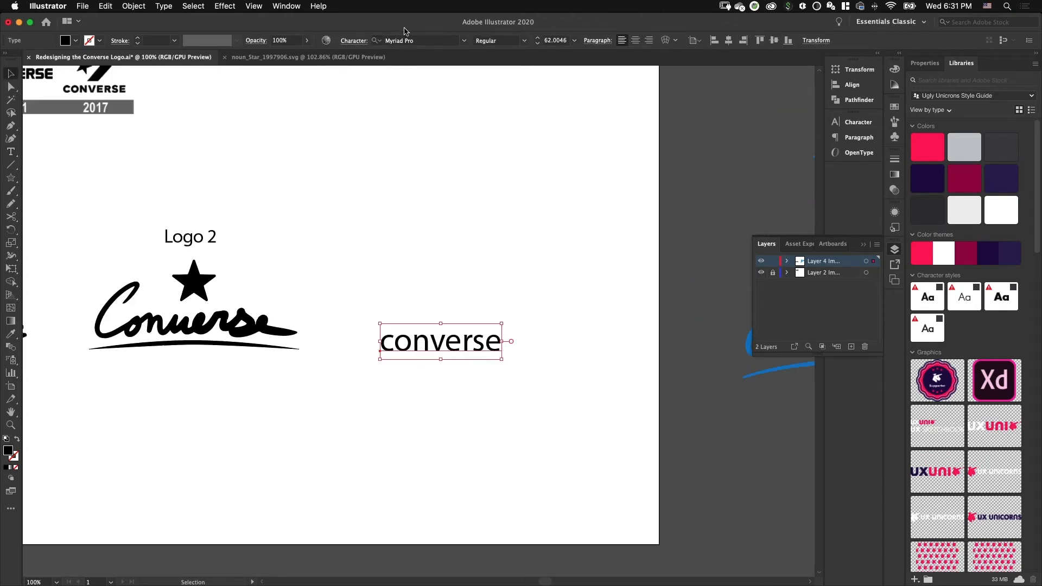
click(434, 43)
text(fut)
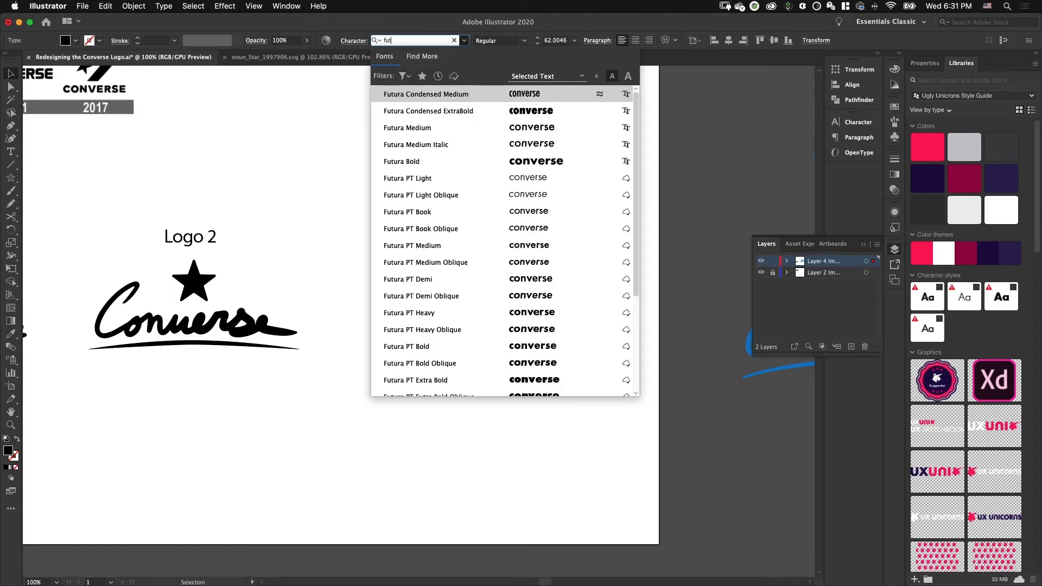
click(526, 351)
click(475, 295)
Step: Change the font of the "converse" text to Futura Medium
key(super+equal)
key(super+equal)
key(super+equal)
key(space)
drag(510, 331, 366, 282)
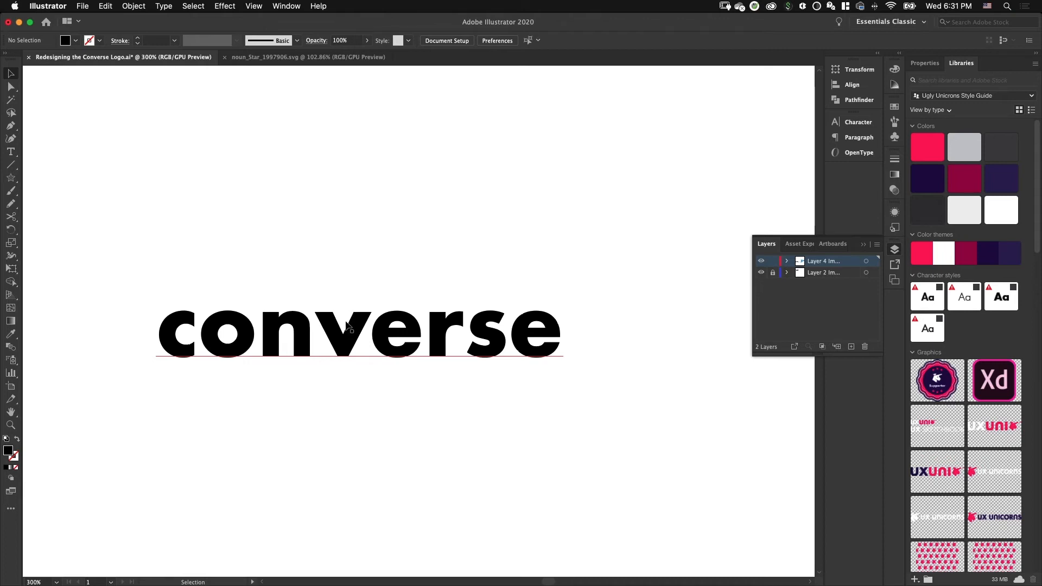
click(349, 342)
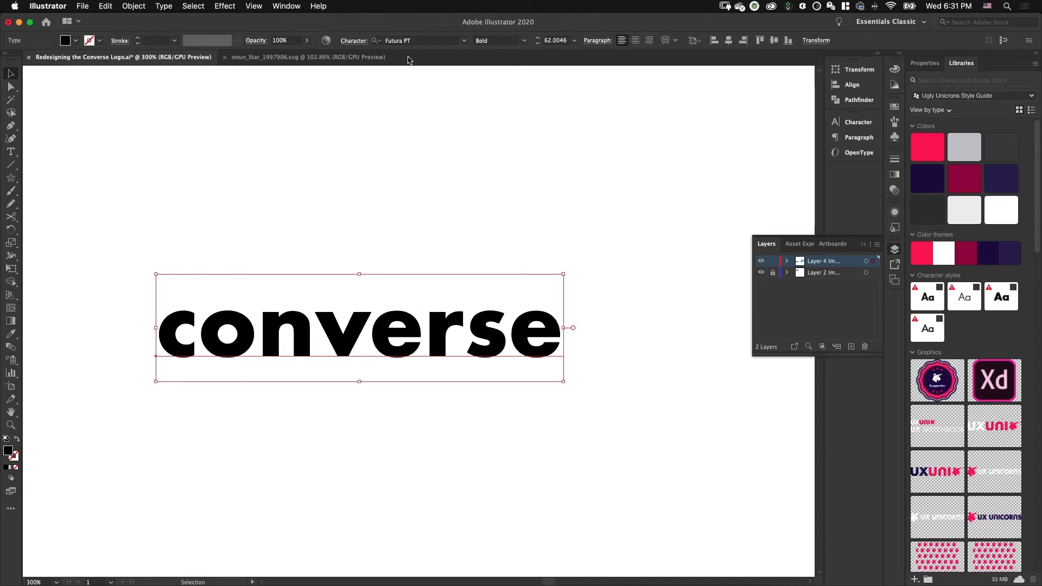
click(420, 40)
text(fut)
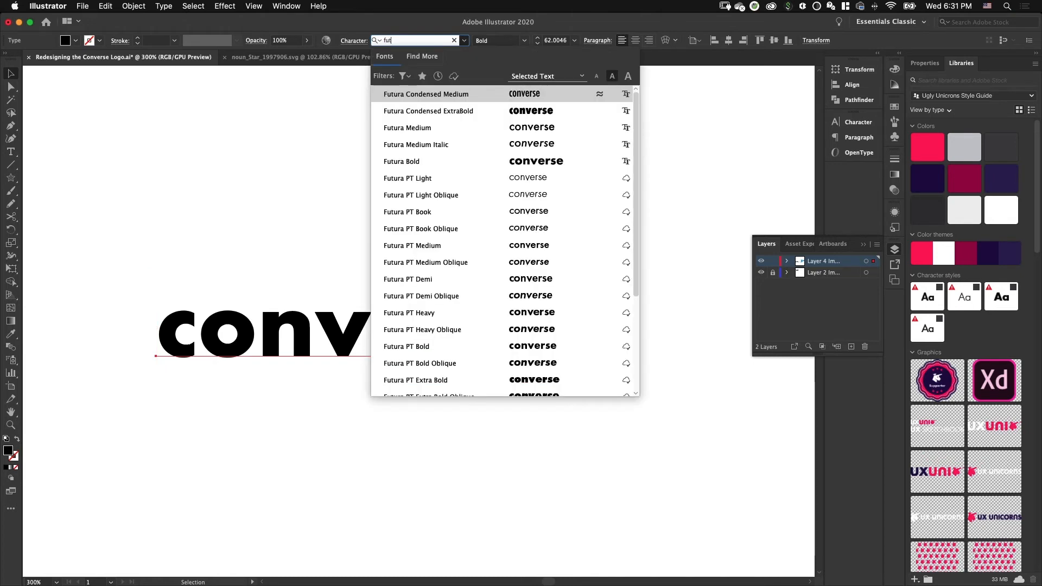
click(520, 131)
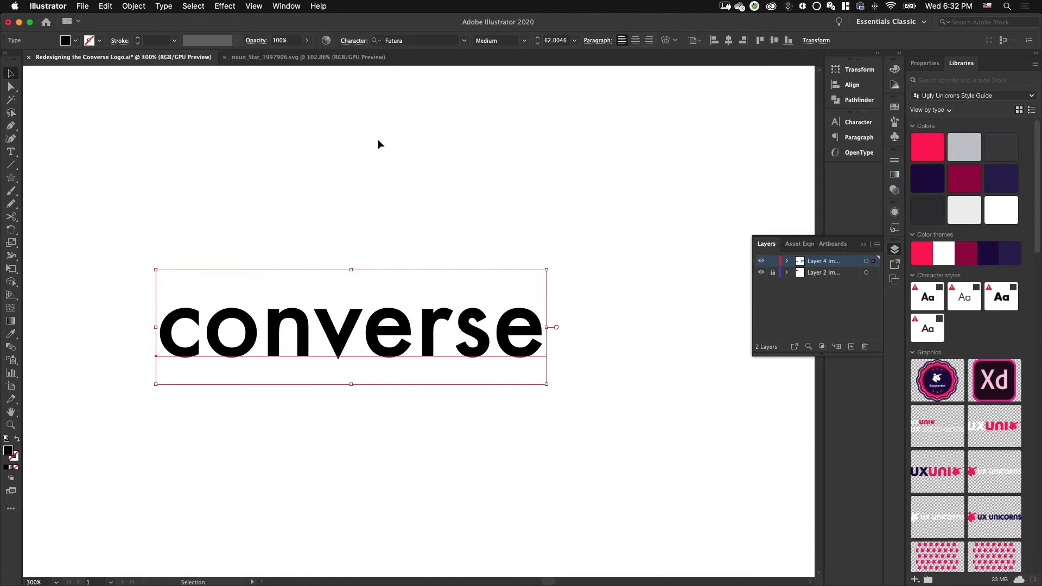
Step: Try adding a "u" at the end of the "converse" text and undo it
double_click(537, 325)
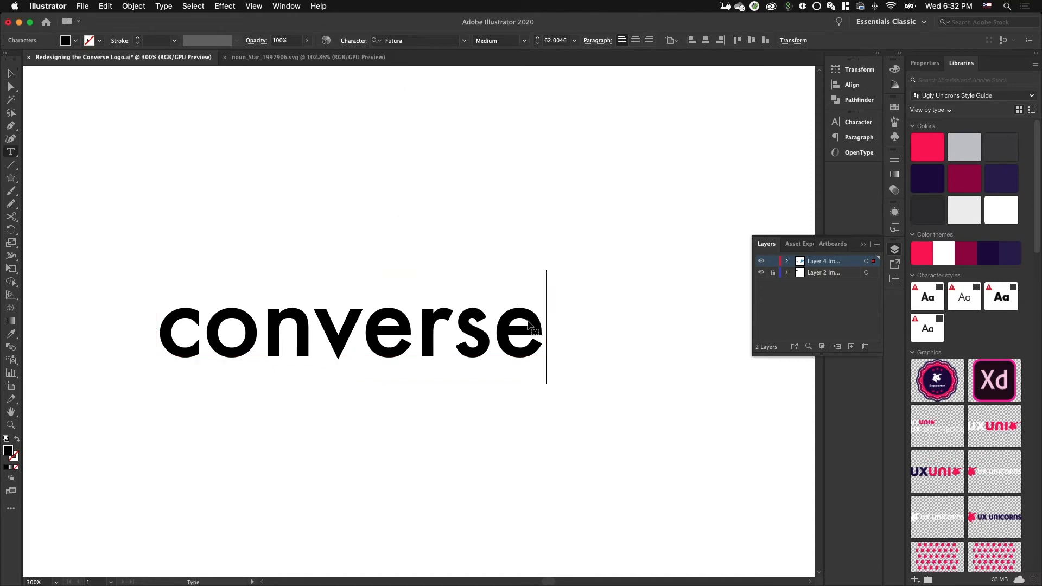
text(u)
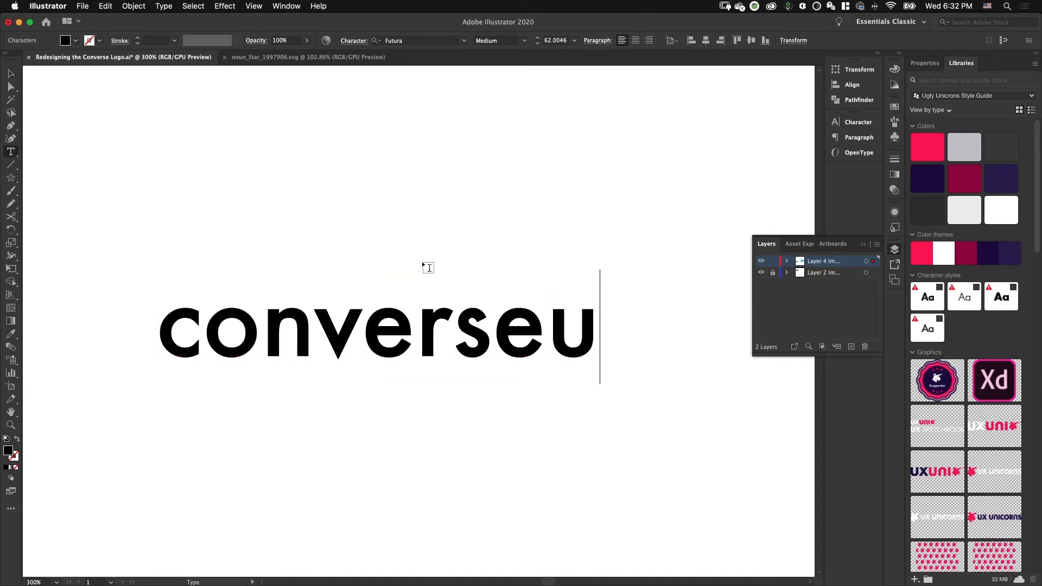
key(Escape)
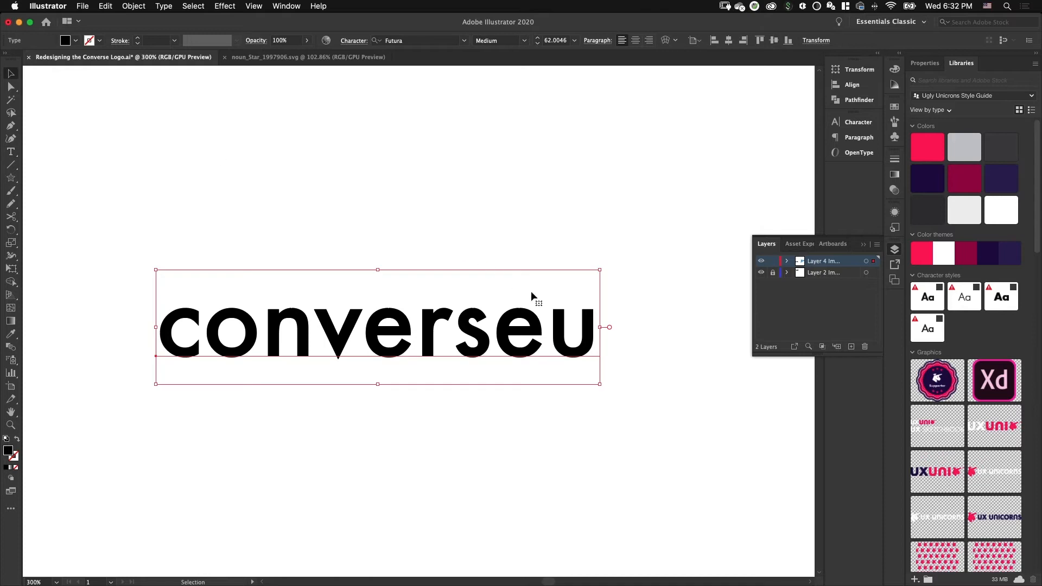
key(super+z)
Step: Duplicate the "converse" text below the original and replace the copy's text with "u"
click(507, 268)
drag(355, 262, 371, 234)
click(349, 310)
drag(349, 311, 349, 482)
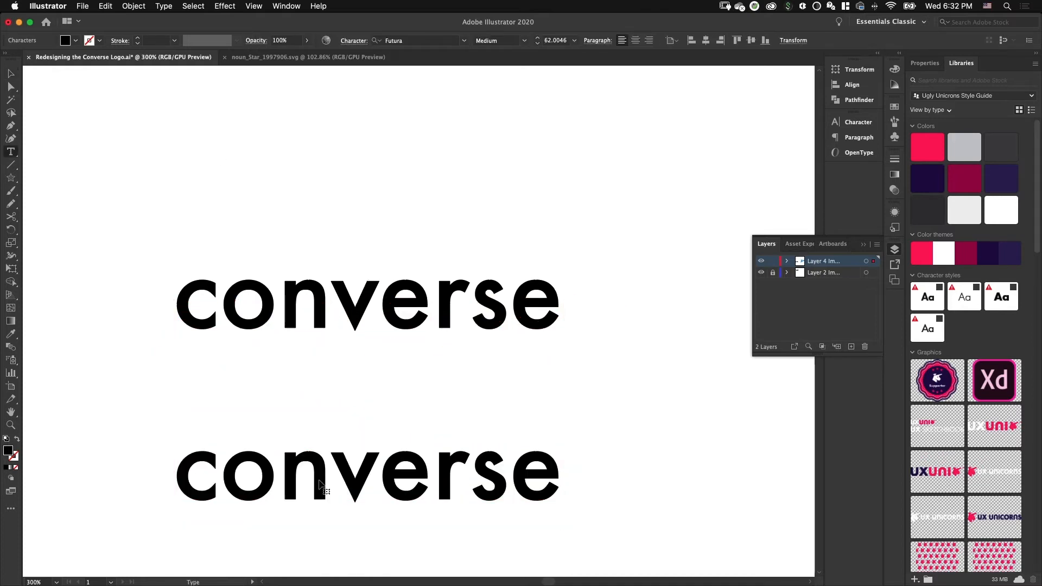
double_click(316, 432)
text(u)
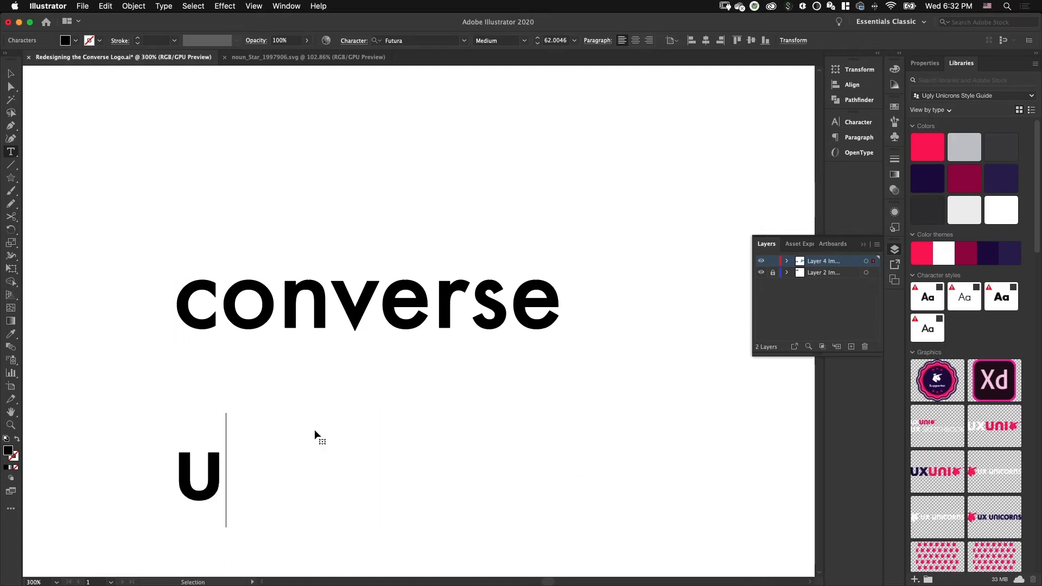
click(276, 432)
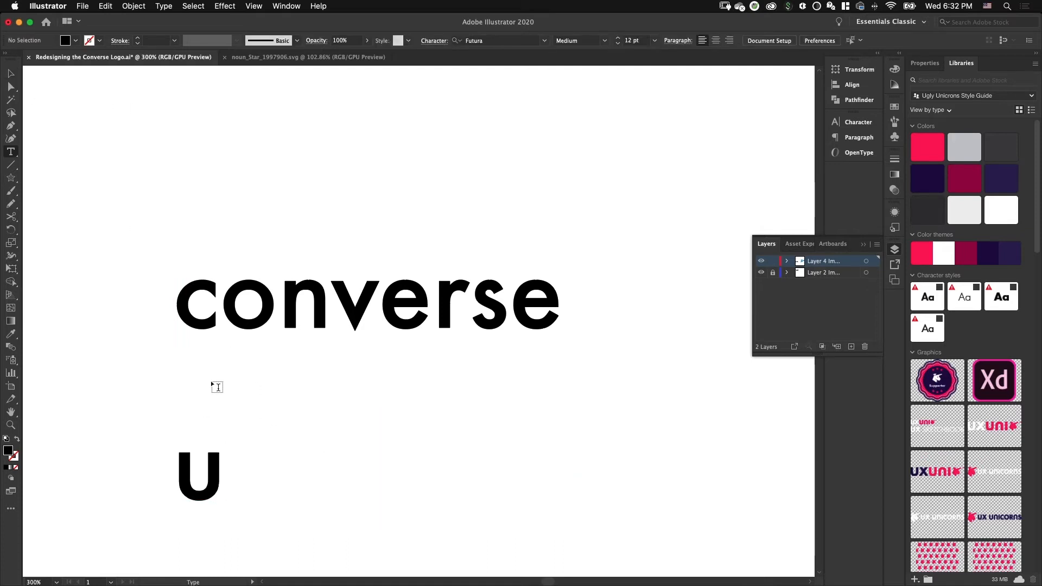
click(11, 74)
Step: Convert the separate "u" beneath the wordmark to outlines
click(196, 467)
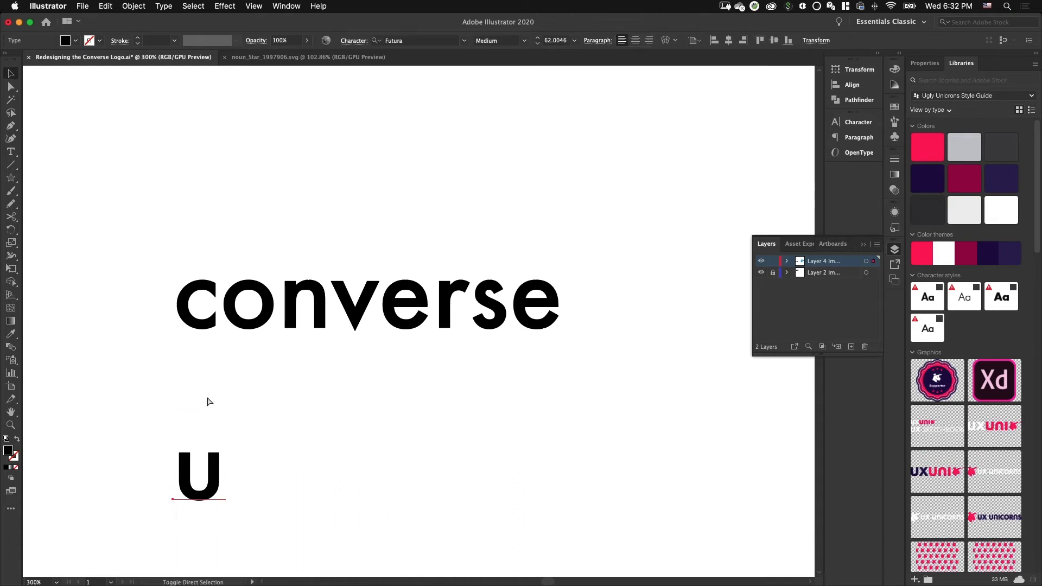
key(shift+o)
key(super+shift+o)
drag(146, 438, 156, 425)
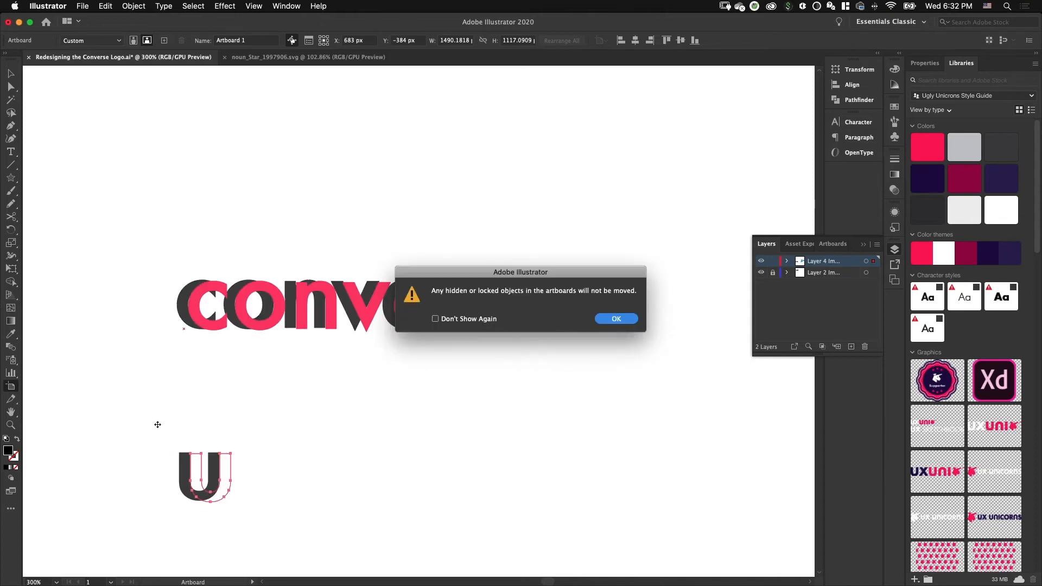
click(617, 318)
key(Escape)
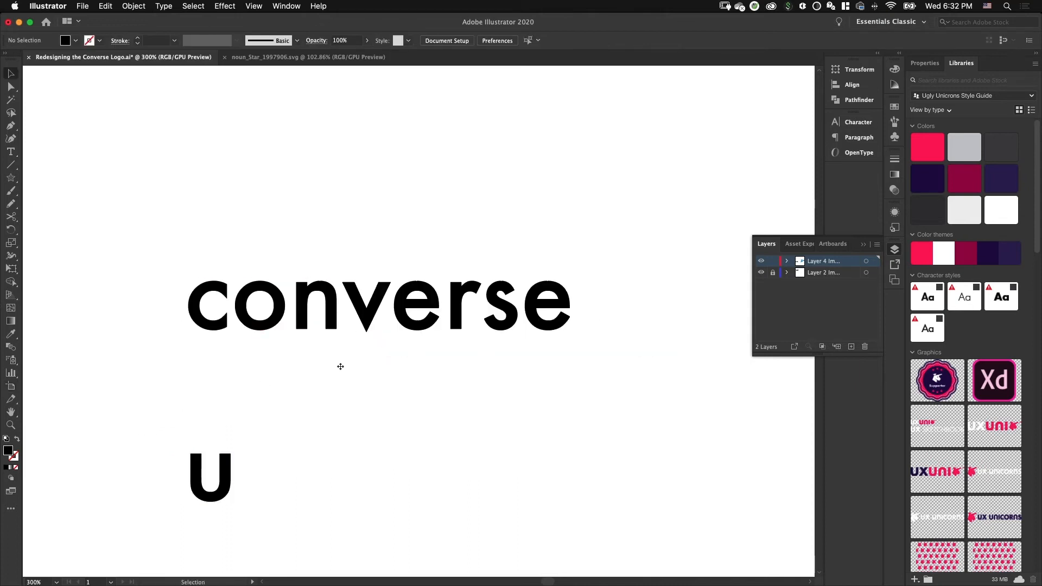
Step: Rotate the outlined "u" by 180° to form a spurless n beneath the wordmark's n
drag(283, 509, 274, 501)
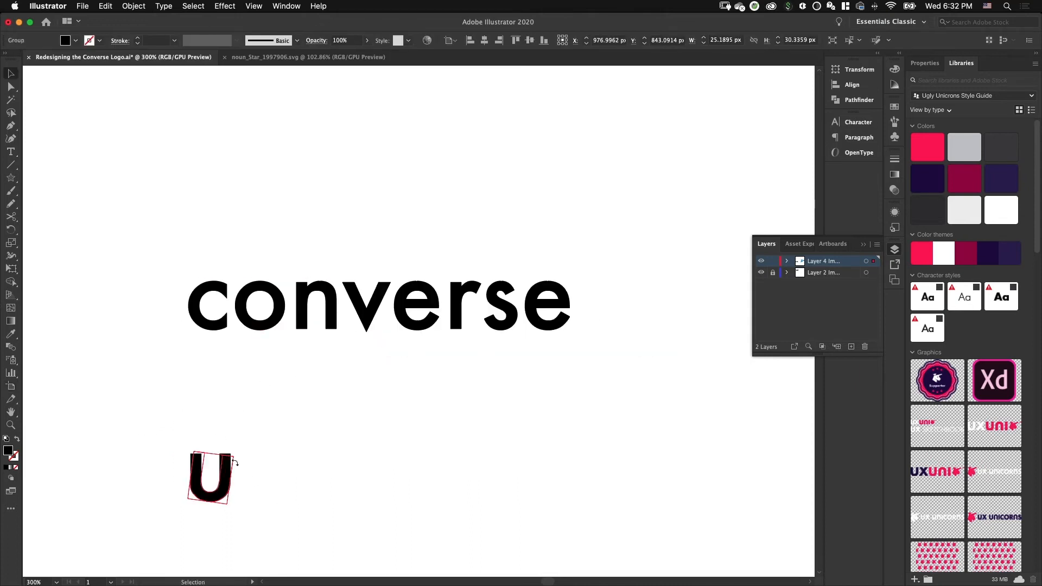
click(290, 427)
key(super+equal)
key(super+equal)
drag(288, 390, 367, 241)
drag(233, 407, 255, 397)
drag(114, 449, 283, 252)
drag(385, 206, 314, 331)
click(261, 253)
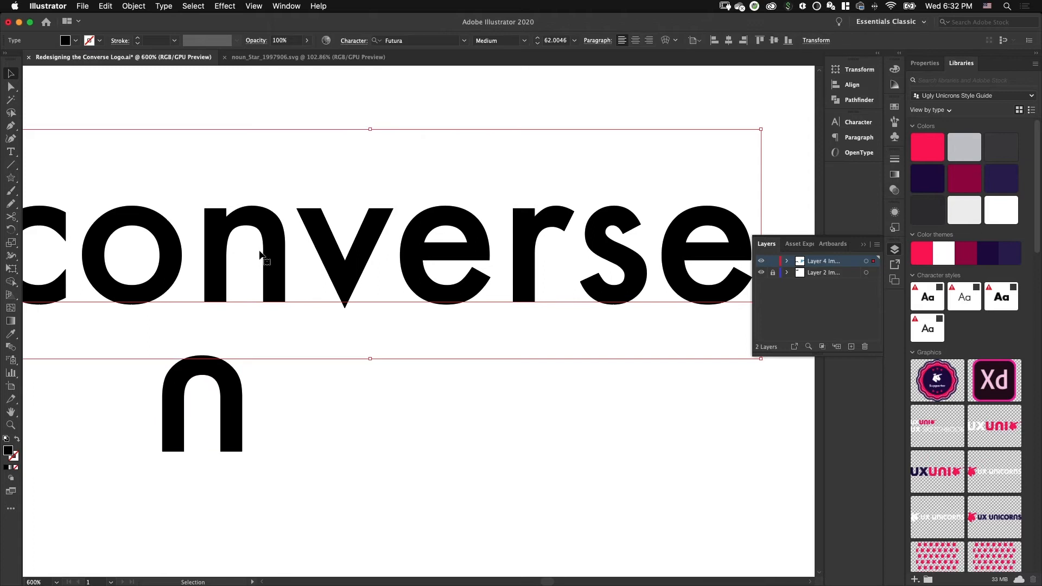
Step: Move the rotated "u" up onto the n of the "converse" wordmark and align it with that letter
click(241, 337)
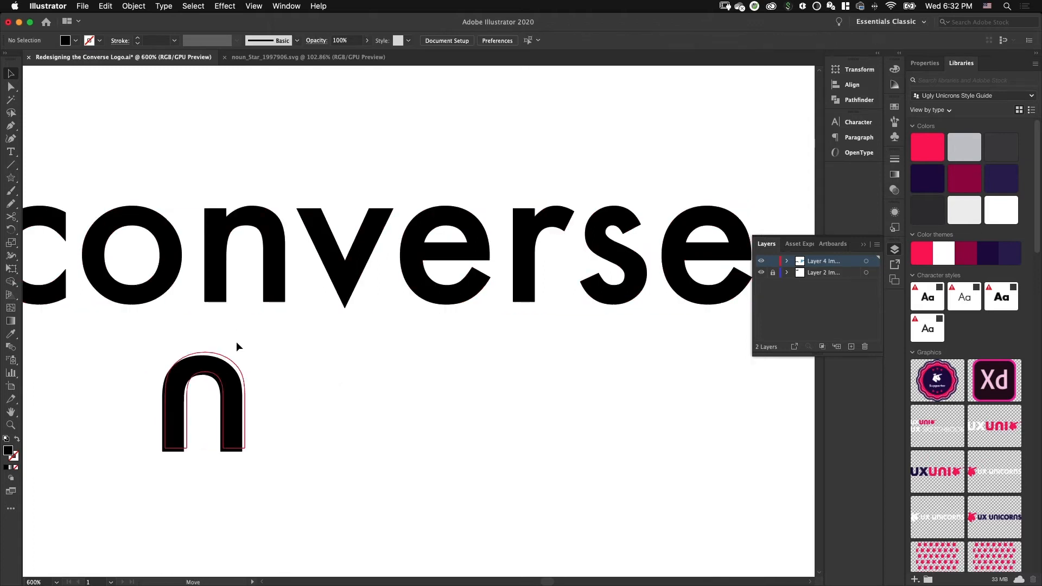
drag(258, 220, 259, 219)
click(246, 167)
key(super+equal)
key(super+equal)
scroll(282, 291, up, 3)
scroll(281, 291, left, 4)
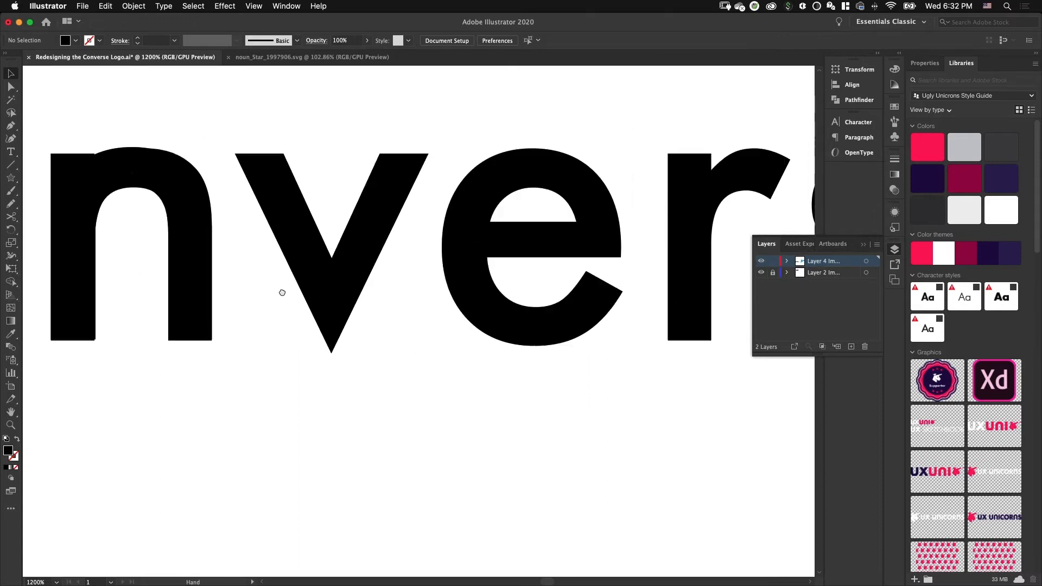
click(277, 275)
mouse_move(278, 273)
mouse_down()
mouse_move(283, 263)
mouse_move(278, 273)
mouse_up()
Step: Ungroup the outlined wordmark and delete its original n, leaving the rotated "u" as the letter
click(202, 247)
key(super+shift+g)
click(210, 240)
click(200, 258)
click(240, 193)
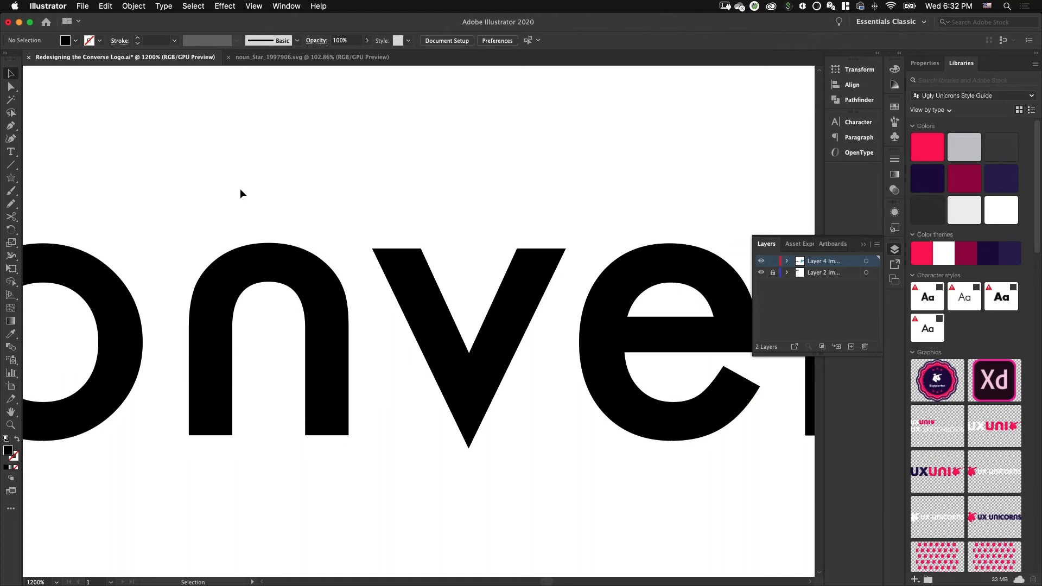
Step: Review the whole customised "converse" wordmark beside Logo 2
key(super+minus)
key(super+minus)
key(super+minus)
key(super+minus)
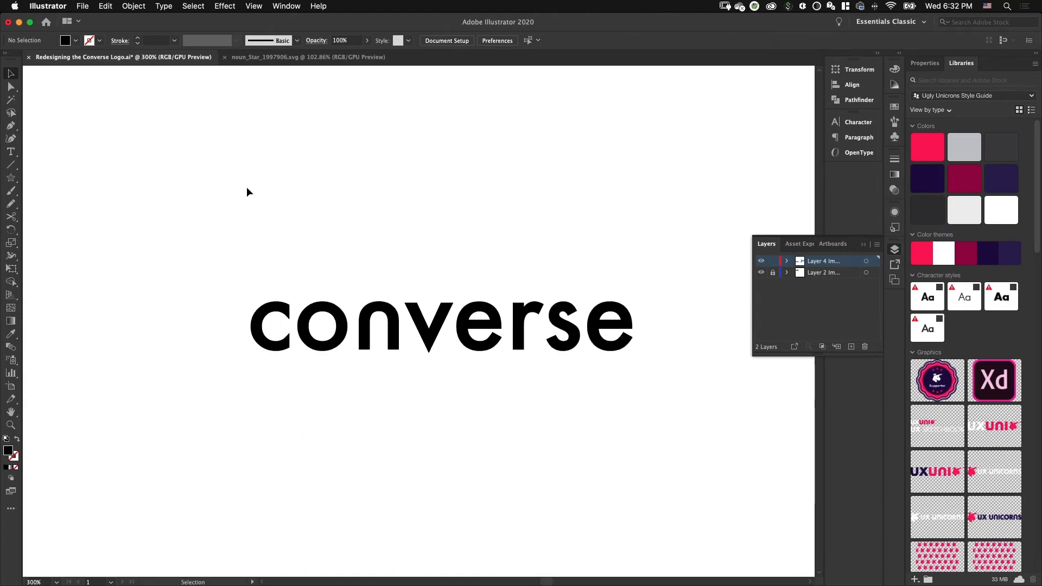
scroll(441, 244, right, 5)
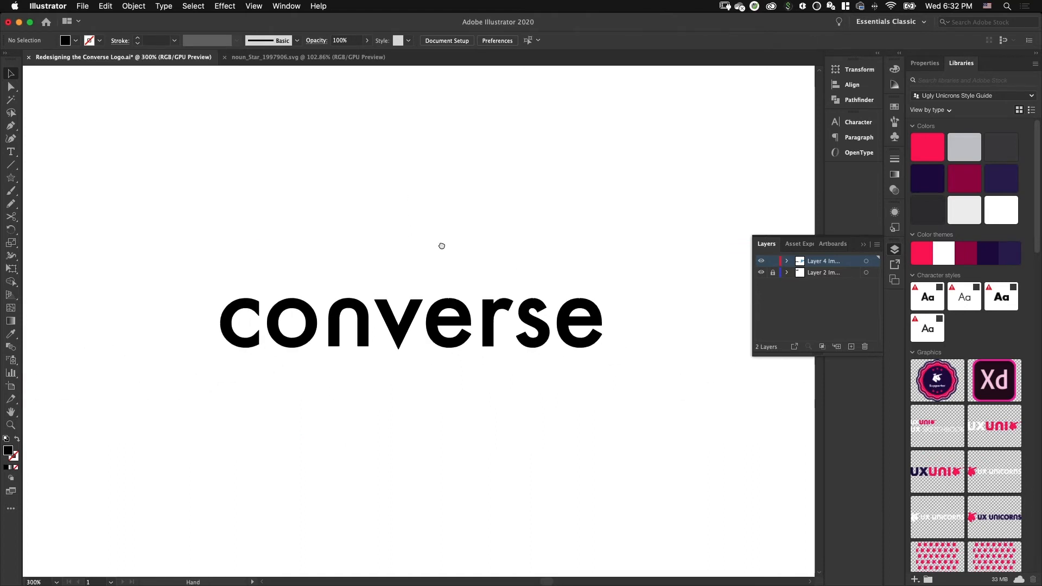
key(super+minus)
key(super+minus)
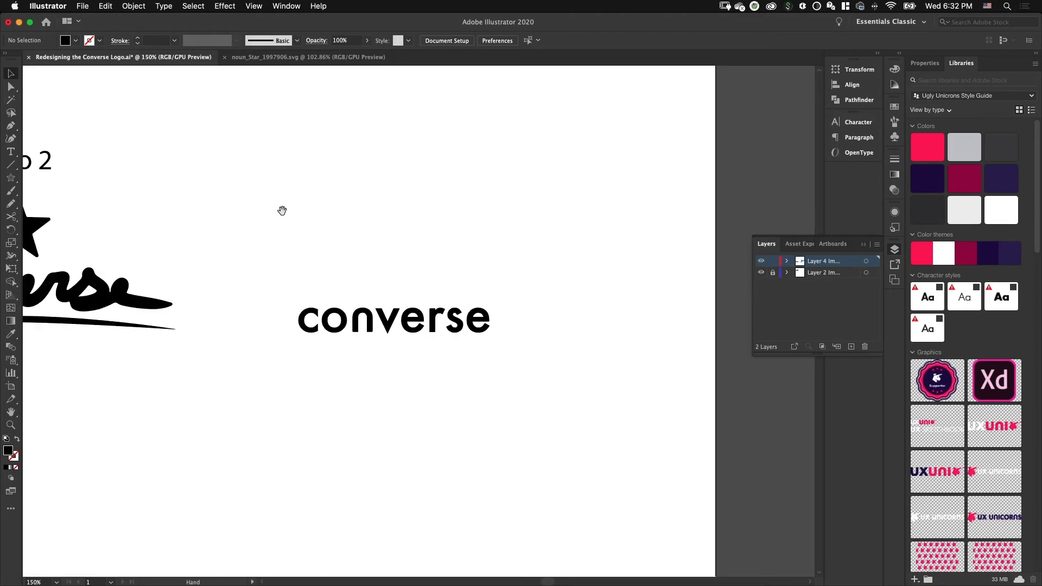
Step: Compare the customised "converse" wordmark with Logo 1 and Logo 2, and examine its letter shapes up close
key(super+minus)
key(super+minus)
key(super+minus)
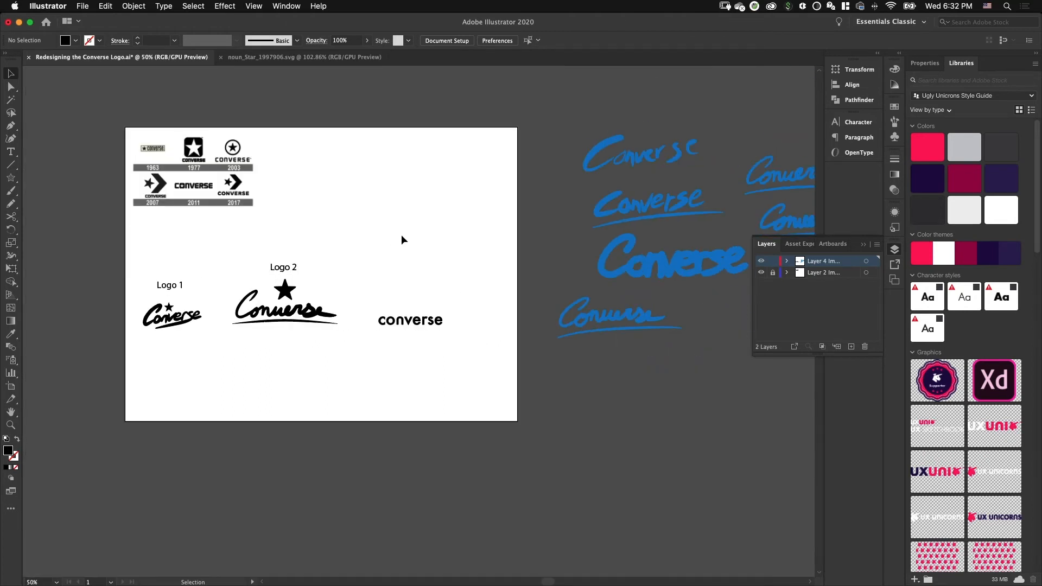
key(super+plus)
key(super+plus)
key(super+plus)
key(super+plus)
key(super+plus)
key(super+plus)
key(space)
drag(451, 223, 387, 224)
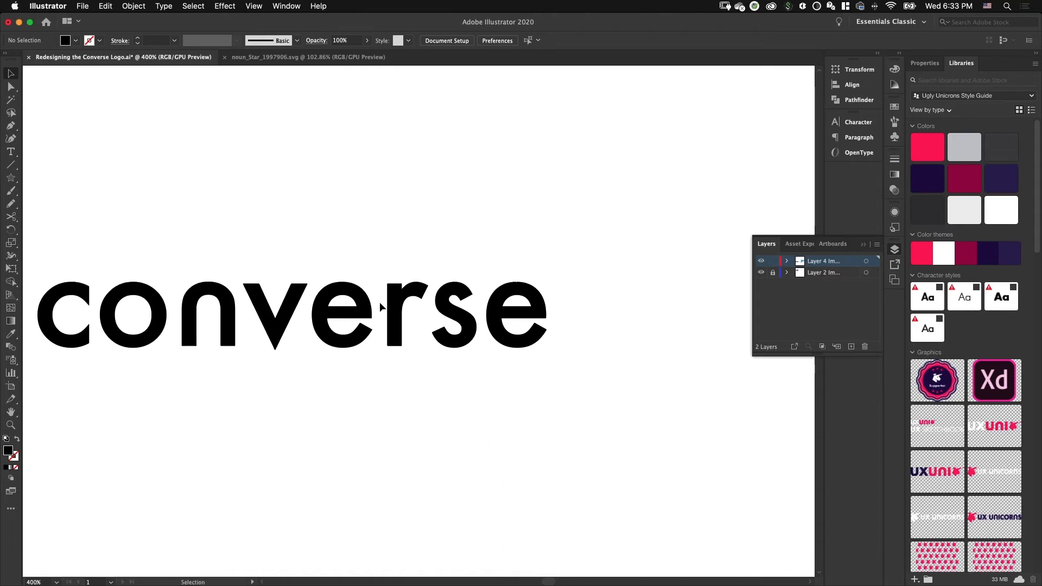
key(t)
click(209, 430)
text(i)
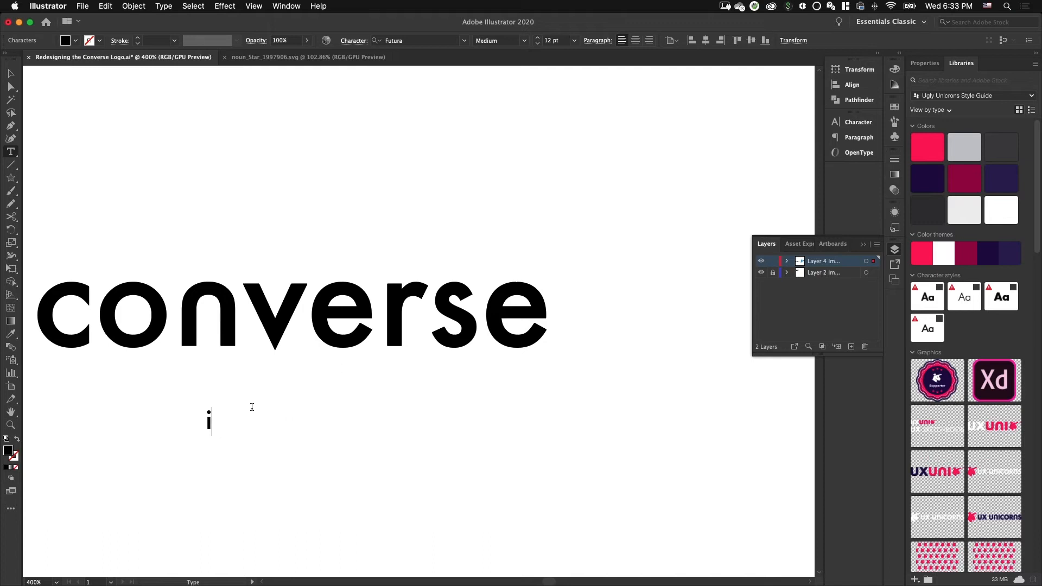
text(L)
key(BackSpace)
text(l)
click(11, 73)
click(103, 145)
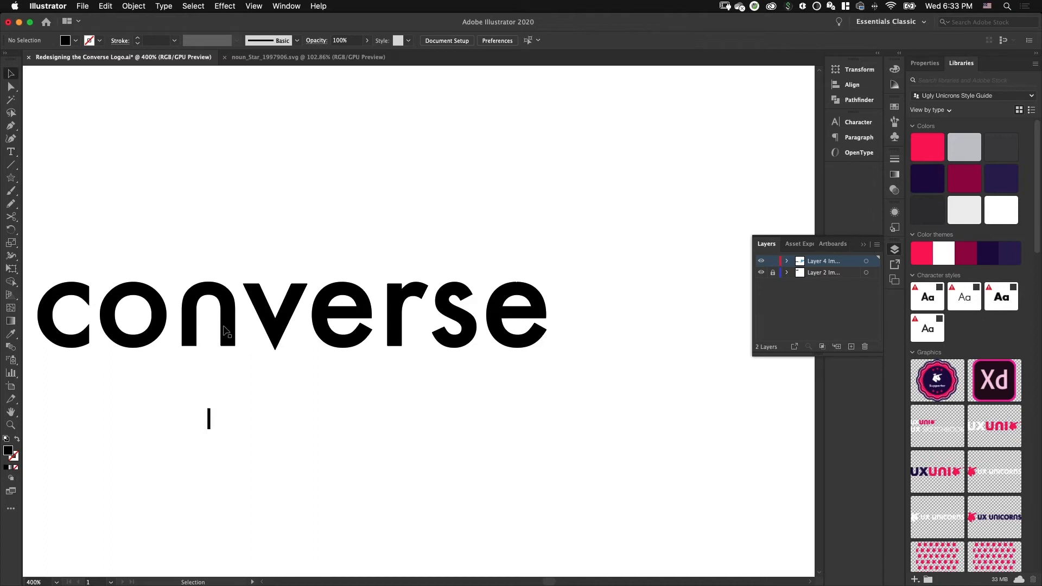
Step: Undo the small "l" text and the recent n edits until the wordmark is live text again
key(super+minus)
key(super+minus)
key(super+a)
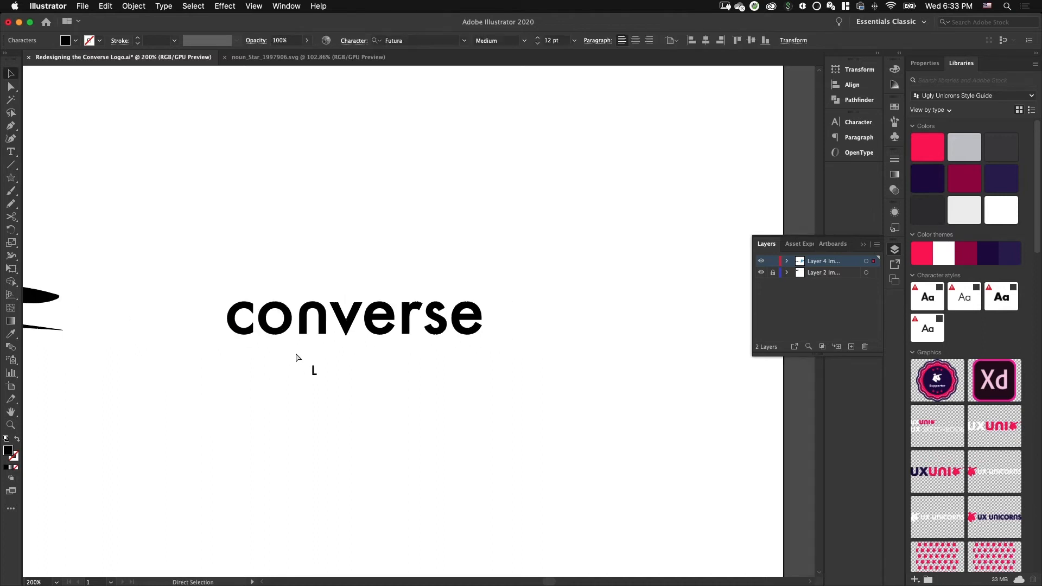
key(super+z)
key(super+z)
key(super+z)
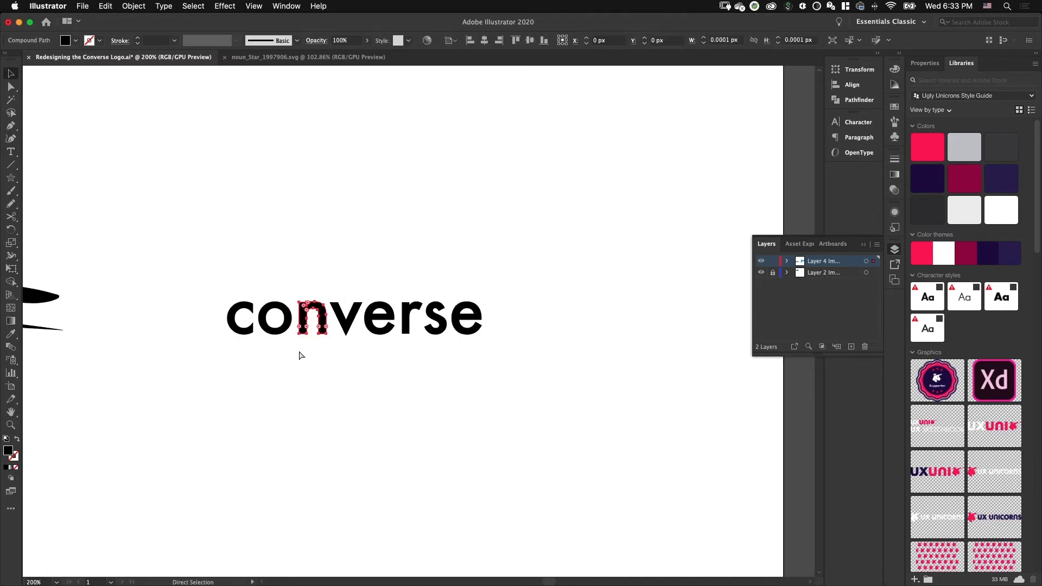
key(super+z)
key(super+z)
key(super+z)
key(super+z)
key(super+z)
key(super+z)
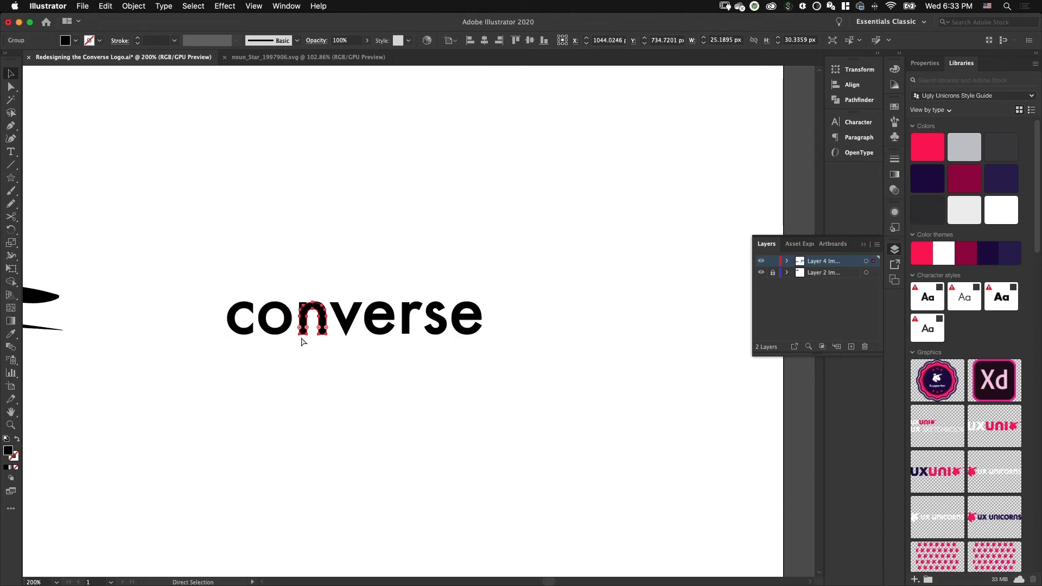
key(super+z)
Step: Copy the live "converse" wordmark straight above the original and replace the copy's text with "l"
alt+shift+drag(300, 326, 300, 221)
double_click(309, 220)
key(super+a)
text(l)
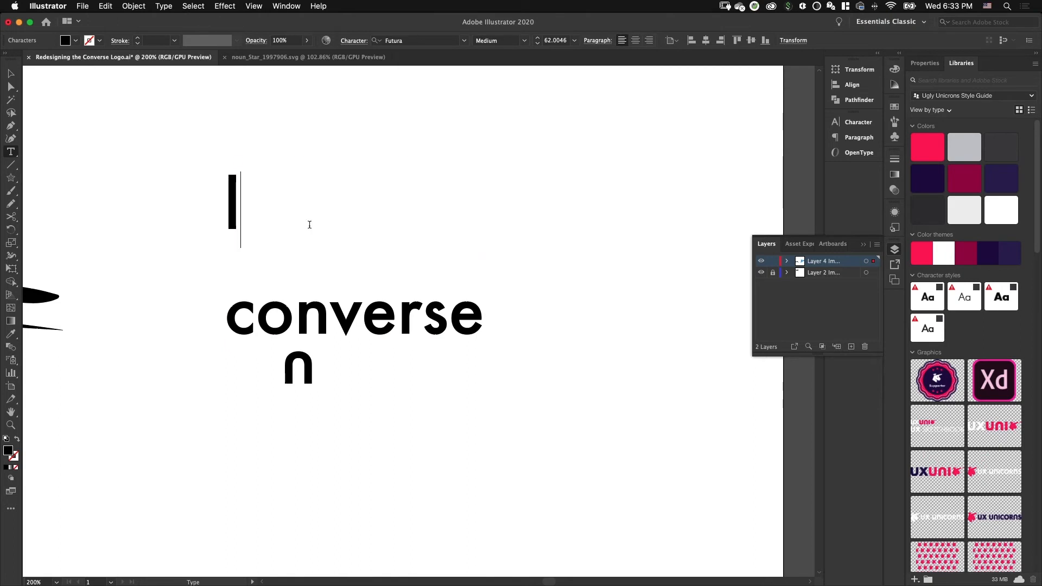
click(11, 73)
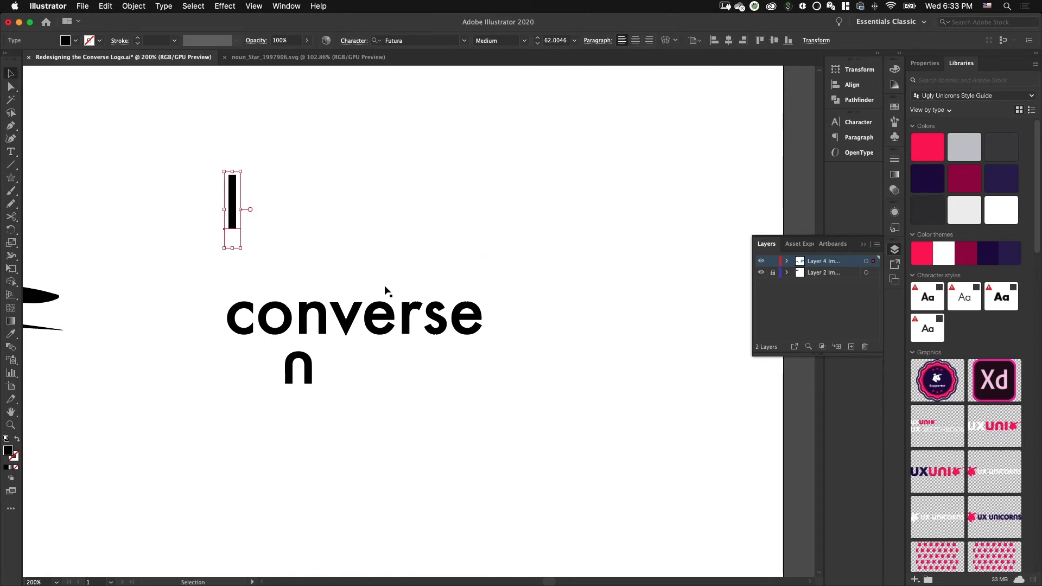
click(386, 292)
Step: Convert the "converse" wordmark and the "l" above it to outlines
key(super+equal)
key(super+equal)
drag(272, 230, 296, 287)
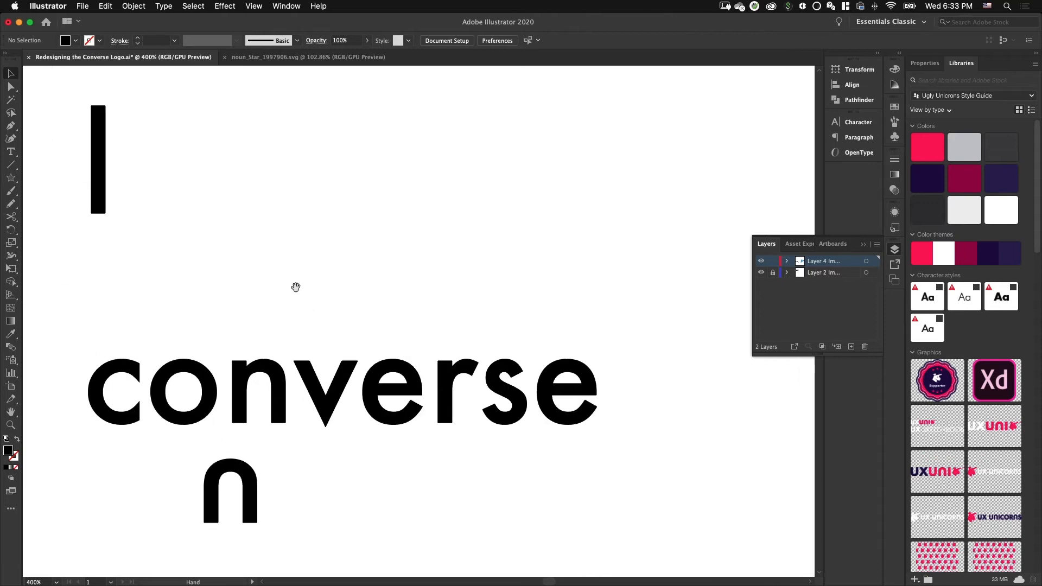
drag(243, 309, 257, 303)
drag(194, 298, 337, 489)
click(324, 288)
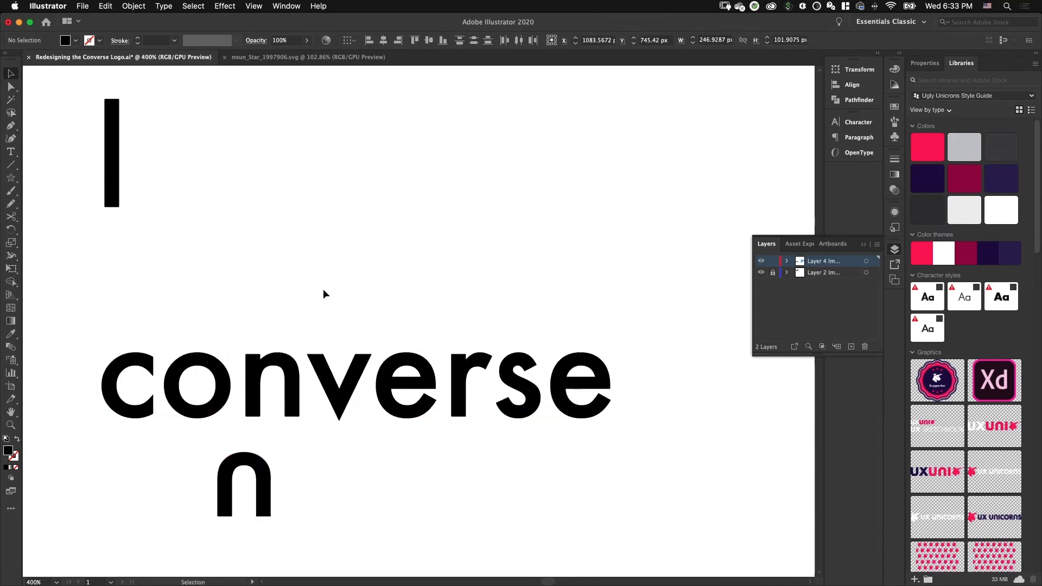
drag(329, 380, 402, 495)
key(super+z)
key(v)
key(super+shift+a)
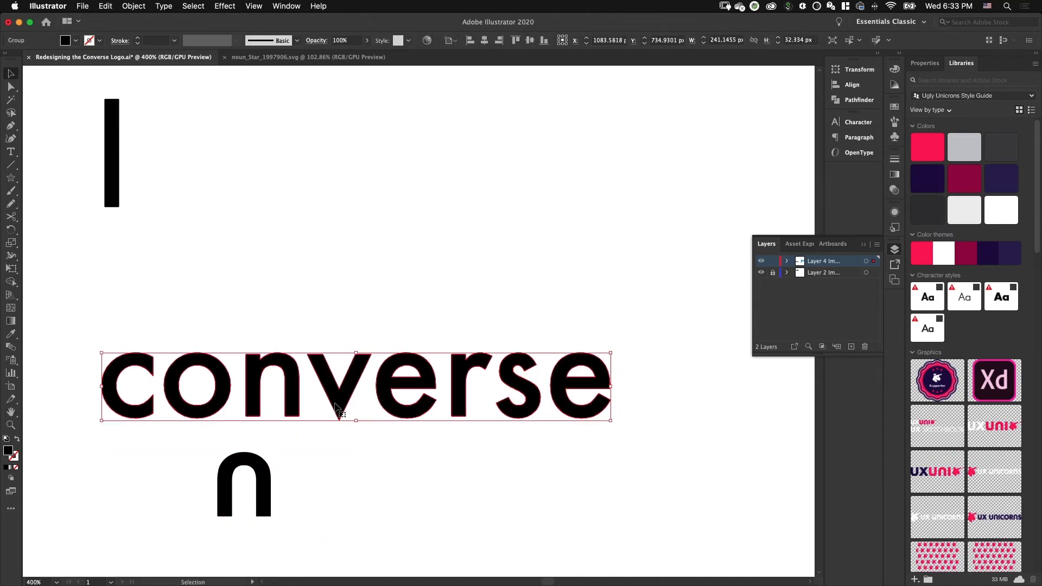
click(123, 159)
key(shift+super+o)
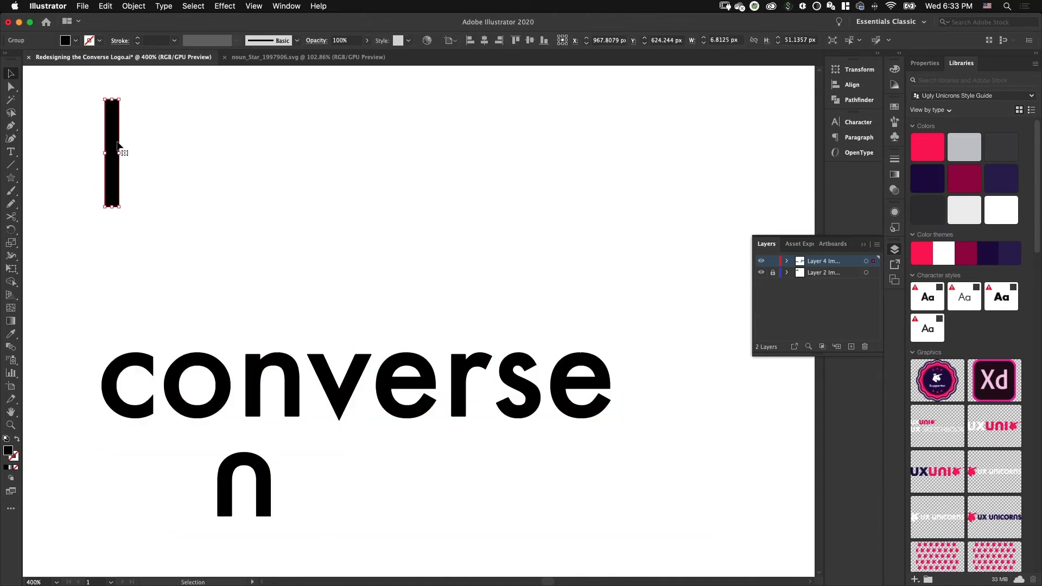
Step: Rotate the outlined "l" by 90° and place it as a horizontal bar just above the wordmark's "er"
drag(124, 97, 172, 157)
drag(130, 154, 442, 335)
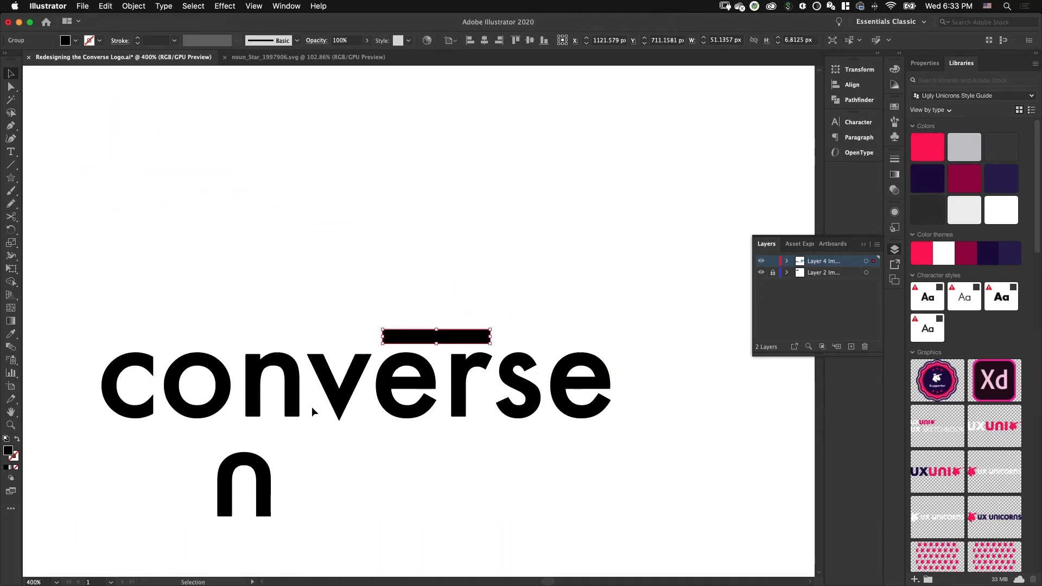
key(super+plus)
drag(148, 413, 255, 333)
click(267, 337)
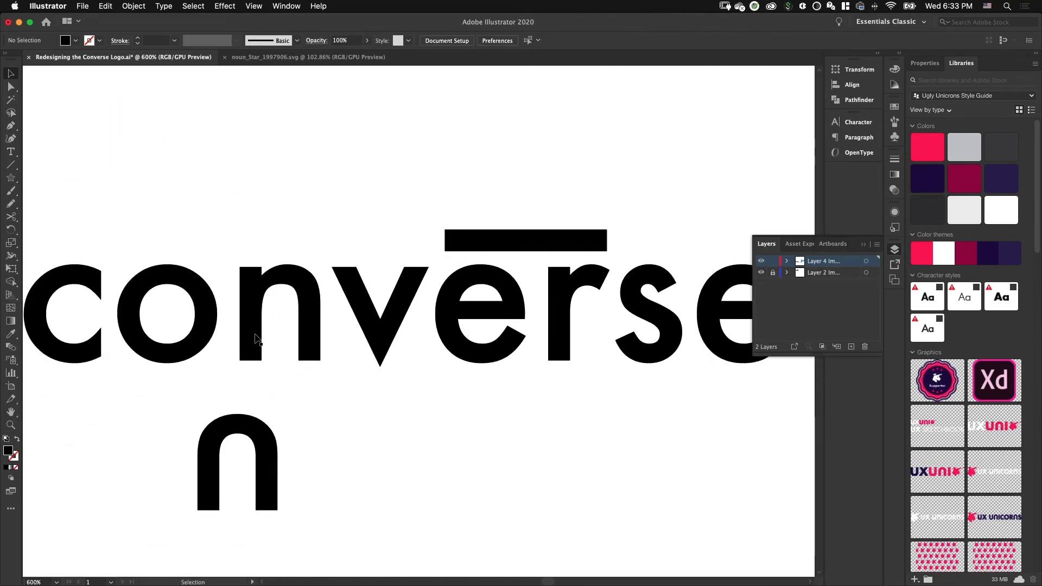
Step: Ungroup the outlined wordmark and align the rotated "u" over its n
click(256, 337)
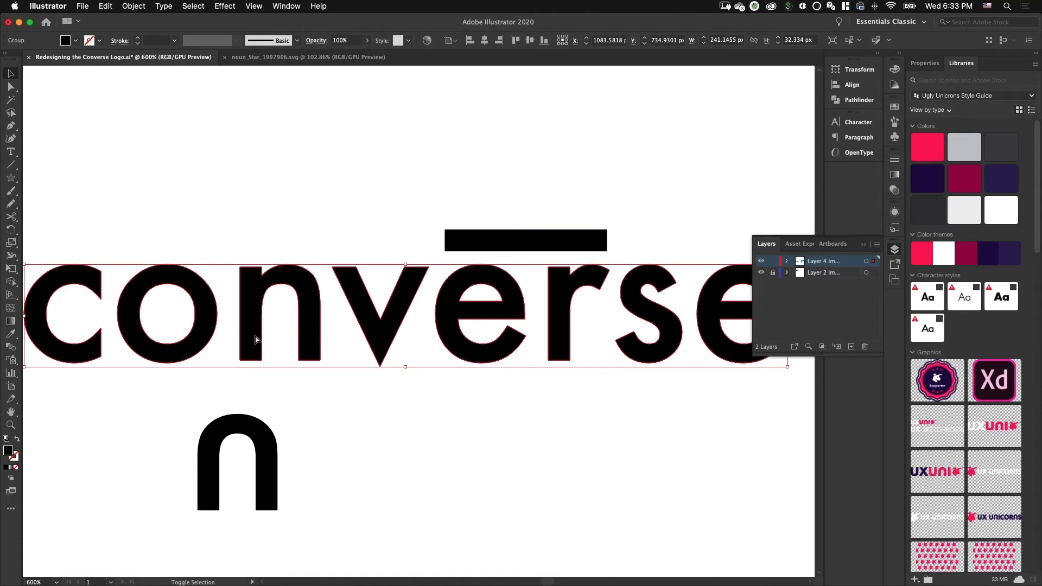
click(162, 194)
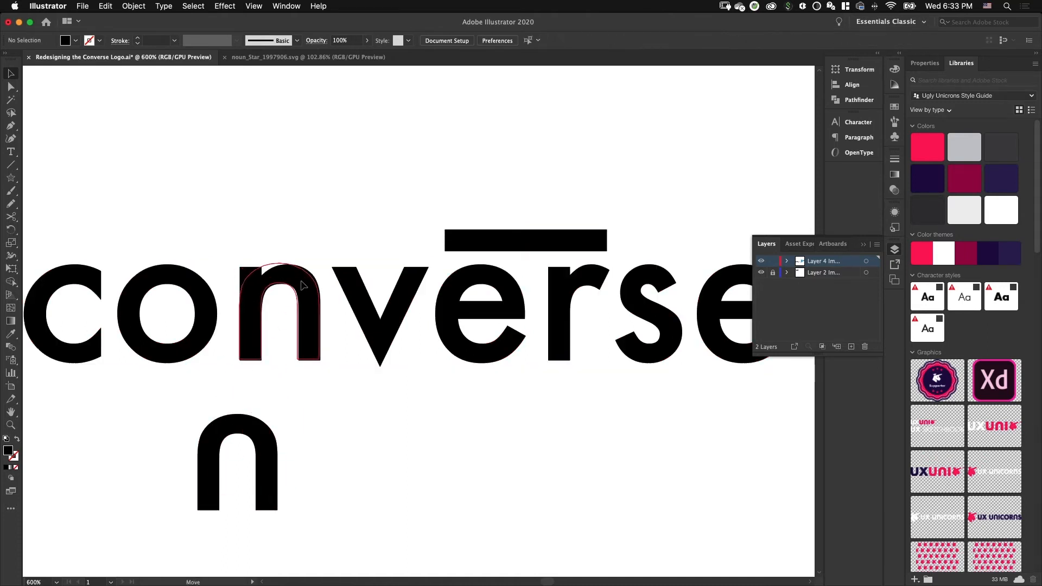
drag(305, 287, 304, 286)
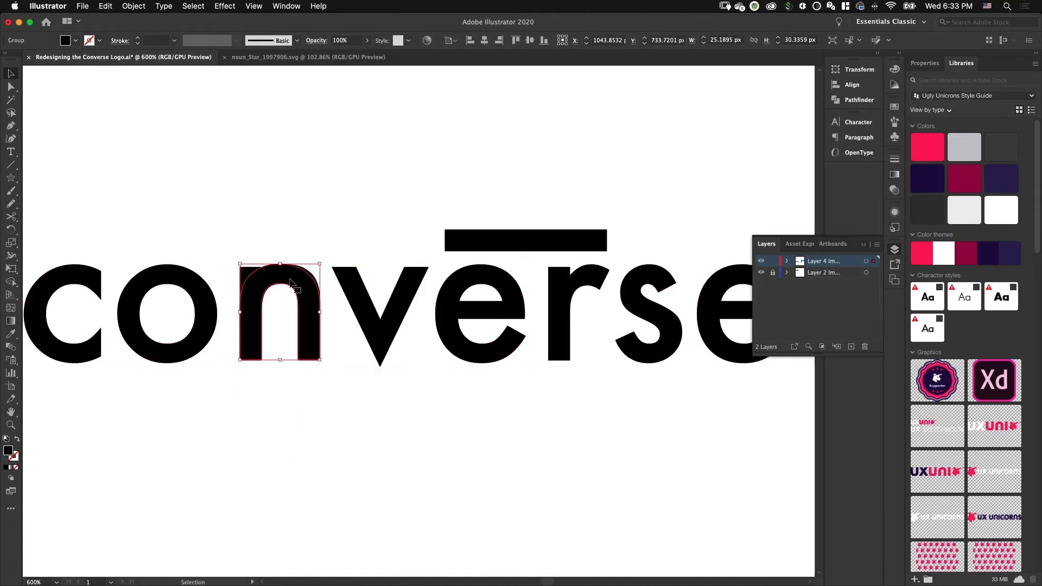
key(super+equal)
key(super+equal)
key(super+equal)
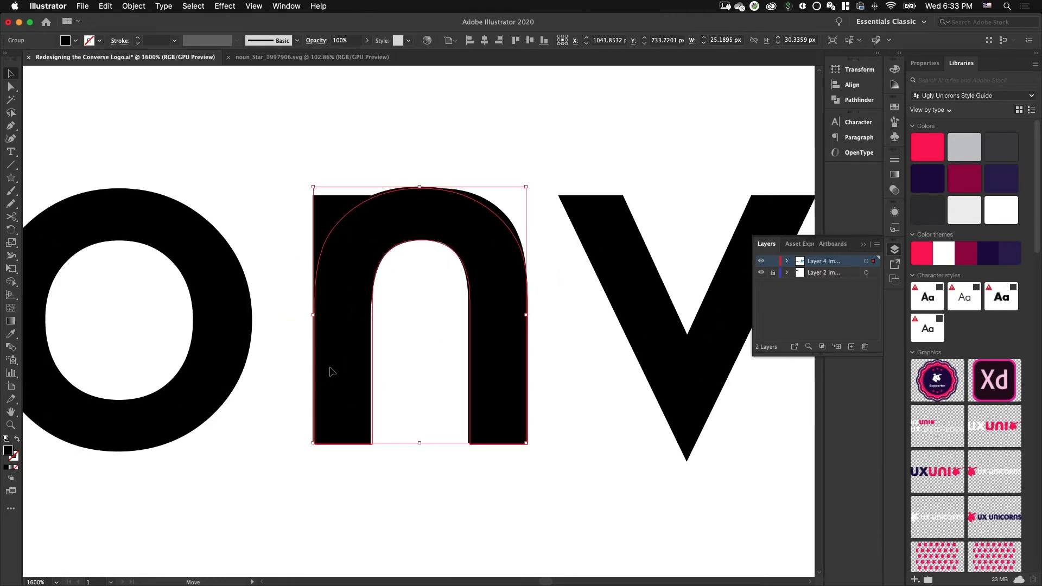
Step: Delete the wordmark's original n so that the rotated "u" replaces it
click(308, 210)
click(317, 210)
key(Delete)
key(super+minus)
key(super+minus)
key(super+minus)
key(super+minus)
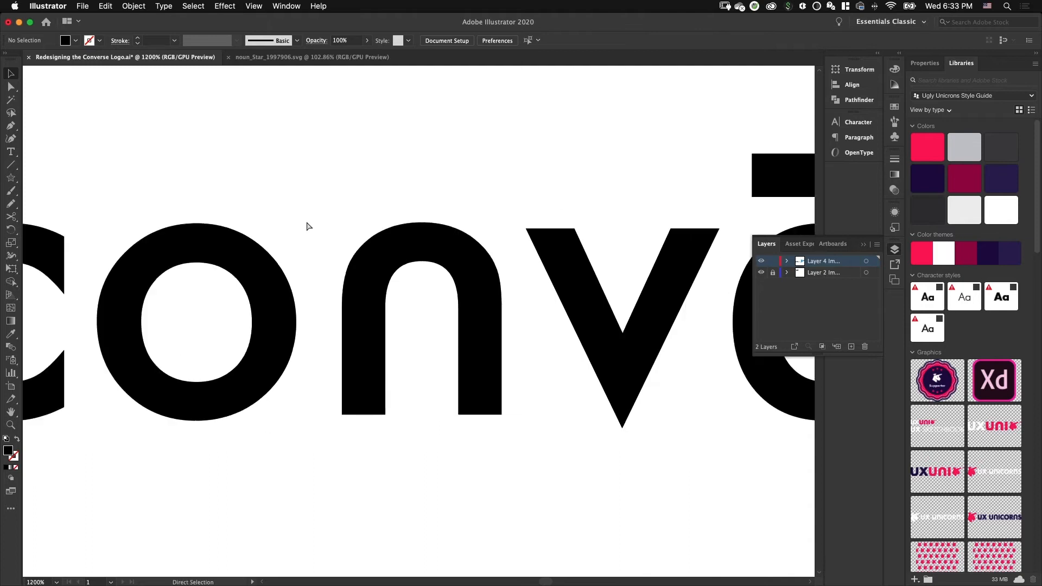
drag(457, 227, 423, 226)
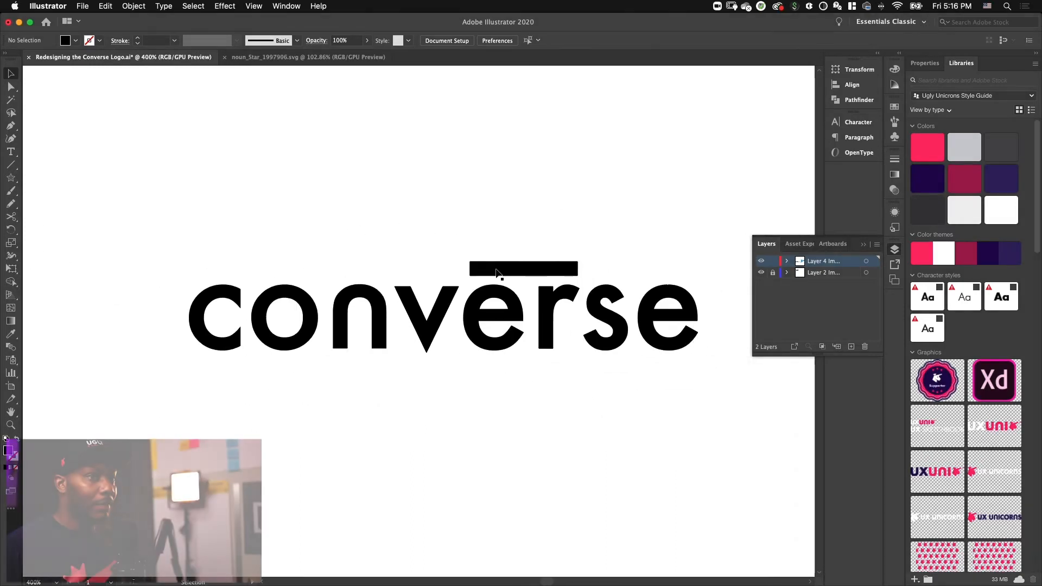
Step: Duplicate the customised "converse" wordmark directly below itself, without the horizontal bar
click(496, 273)
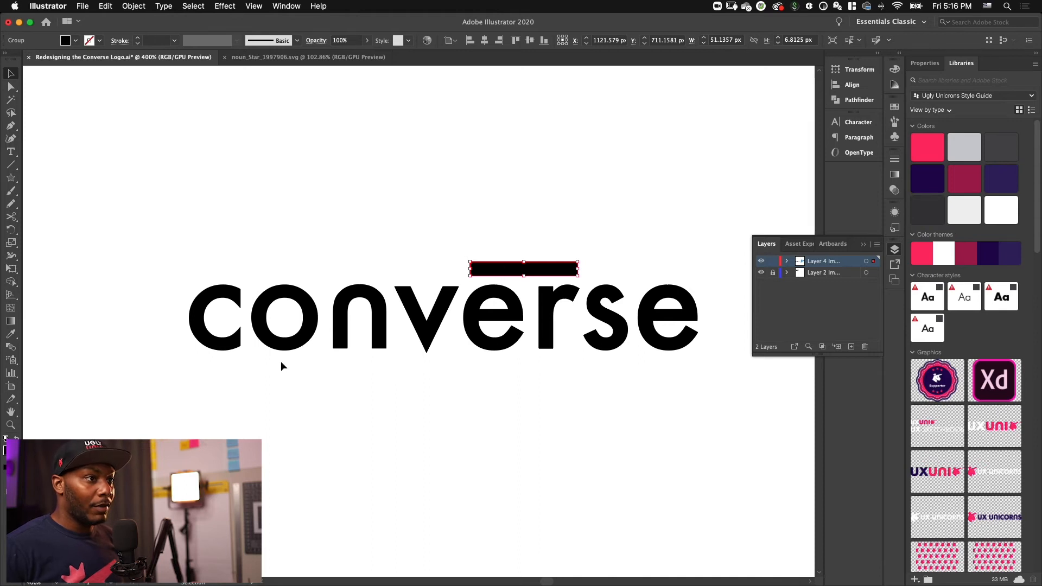
drag(184, 365, 731, 308)
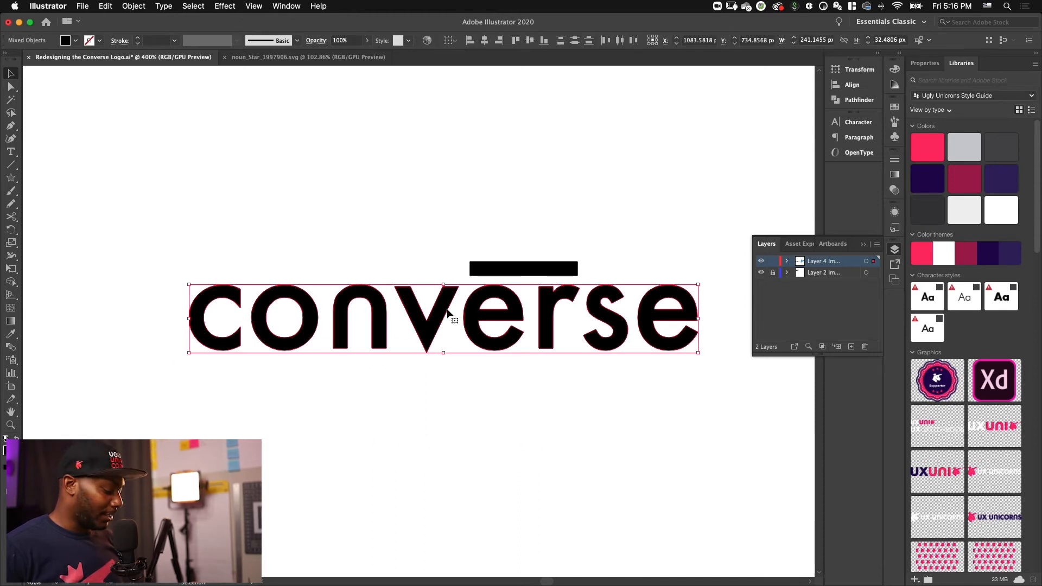
drag(439, 311, 440, 422)
click(411, 250)
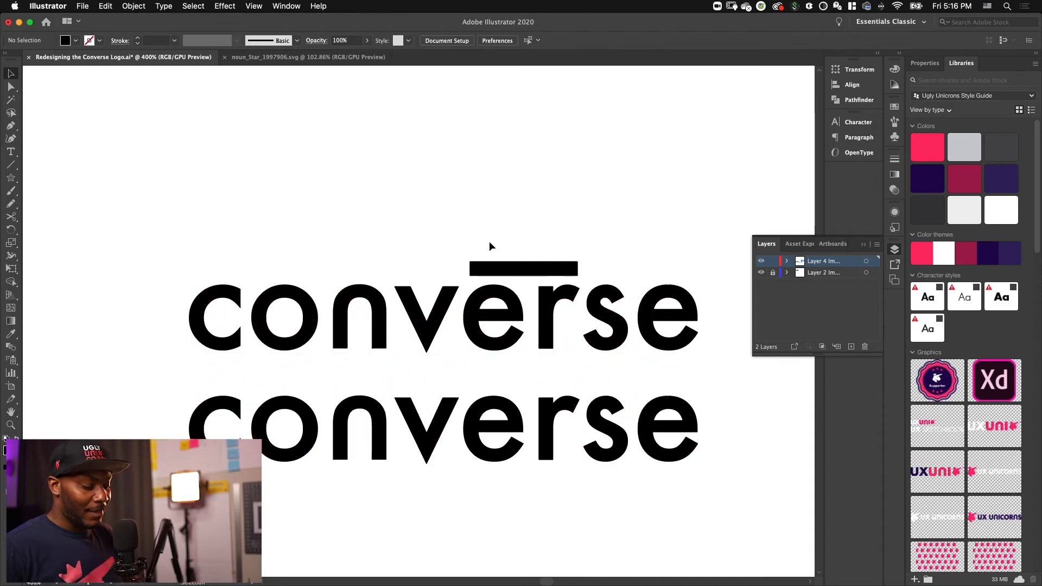
Step: Move the bar across the middle of the upper wordmark's first e and shorten it to the letter's width, about 28 px
key(super+equal)
key(super+equal)
key(super+equal)
drag(548, 183, 336, 180)
drag(434, 173, 341, 321)
click(353, 181)
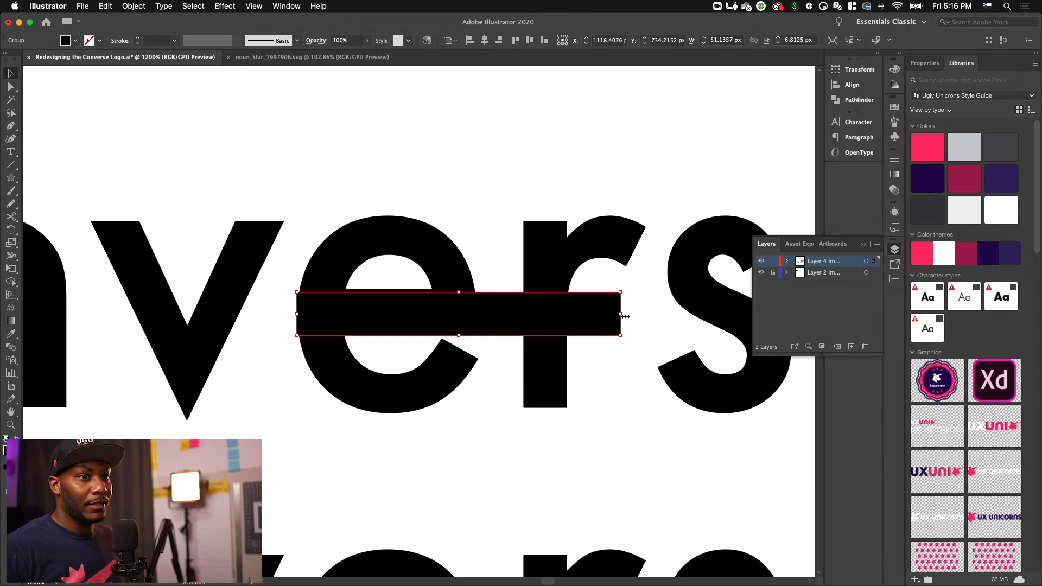
drag(616, 316, 477, 314)
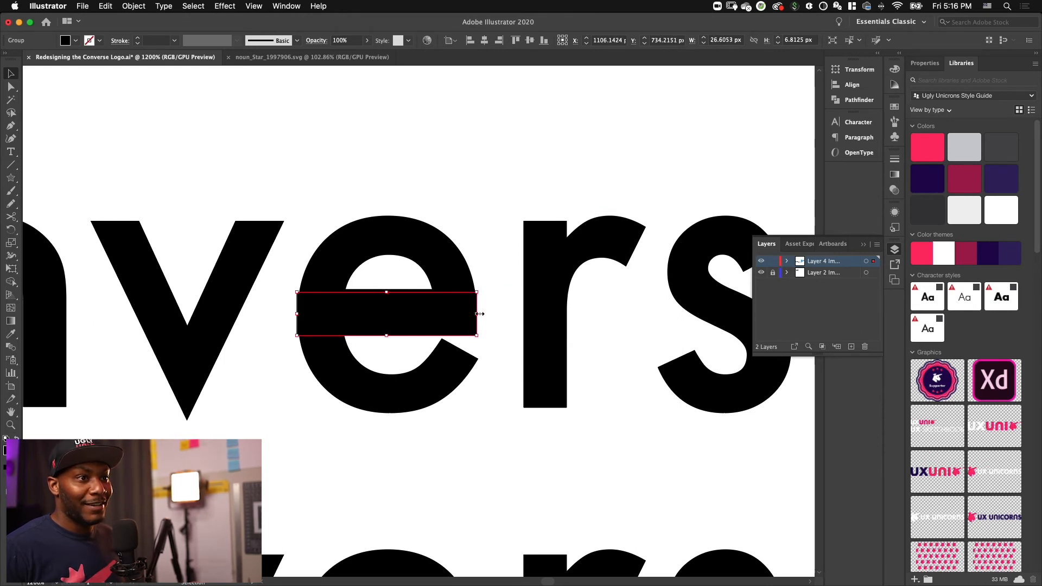
Step: Copy the bar to the top and bottom edges of the first e and distribute the three bars evenly
drag(368, 313, 382, 236)
click(365, 307)
drag(369, 316, 367, 389)
key(a)
key(v)
key(super+s)
drag(371, 389, 383, 387)
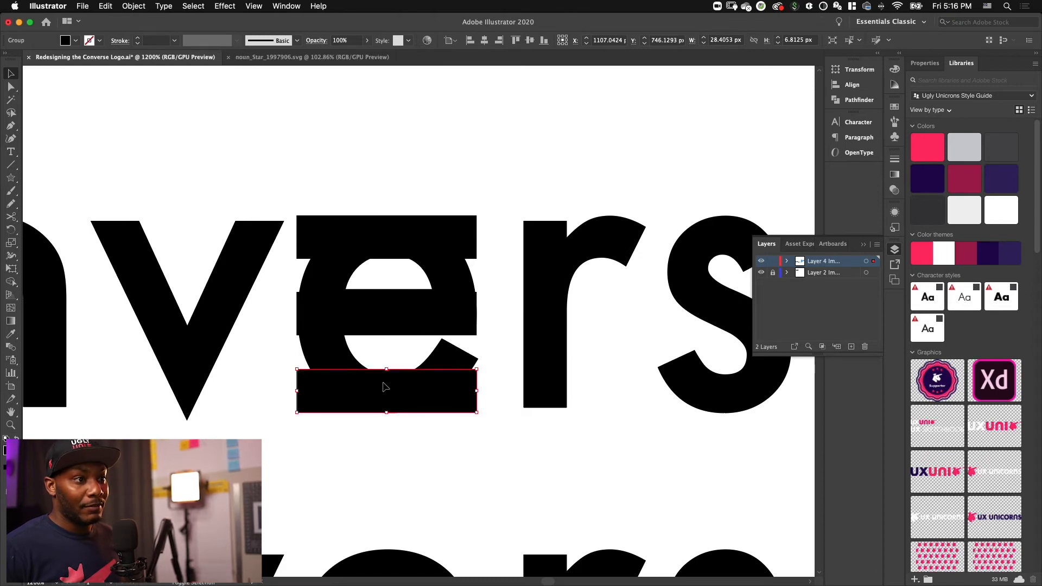
shift+click(369, 311)
shift+click(378, 254)
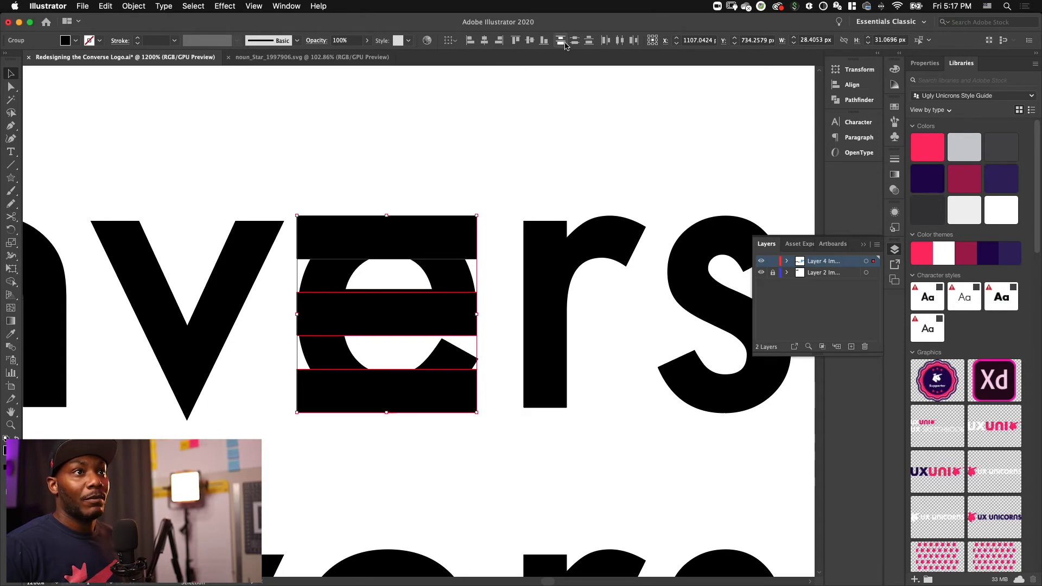
Step: Delete the first e behind the bars and group the three bars as its replacement
drag(326, 275, 328, 275)
key(Delete)
drag(351, 201, 384, 440)
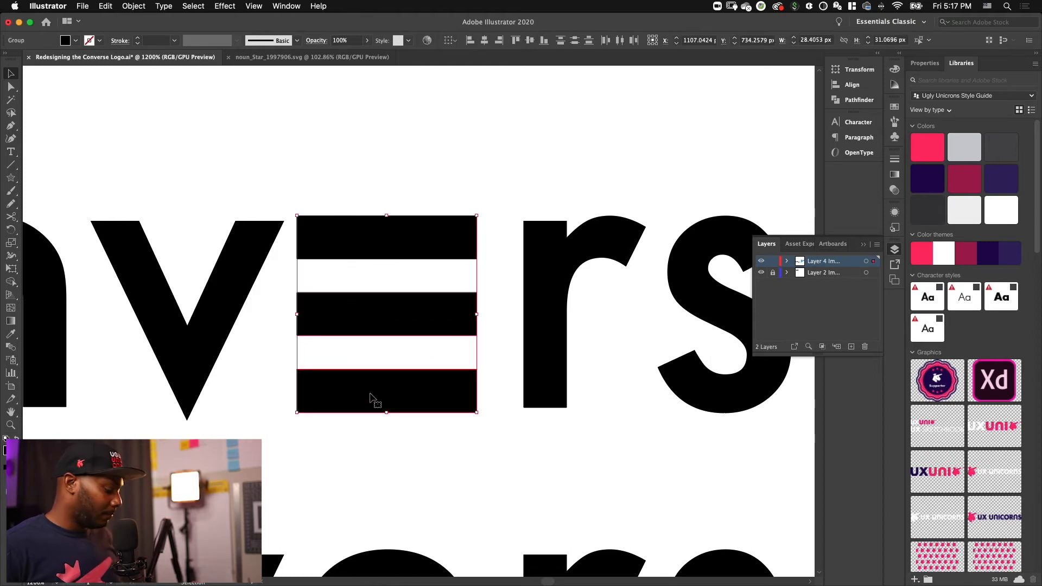
click(371, 174)
Step: Copy the three-bar group onto the upper wordmark's last e and delete the original letter
key(super+minus)
key(super+minus)
drag(475, 230, 386, 212)
click(282, 265)
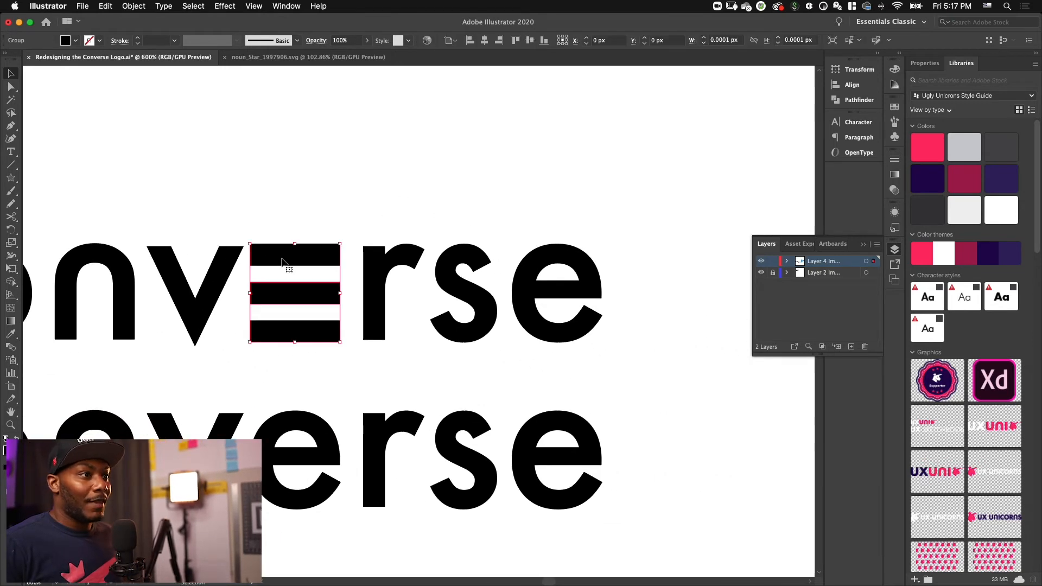
drag(276, 263, 539, 257)
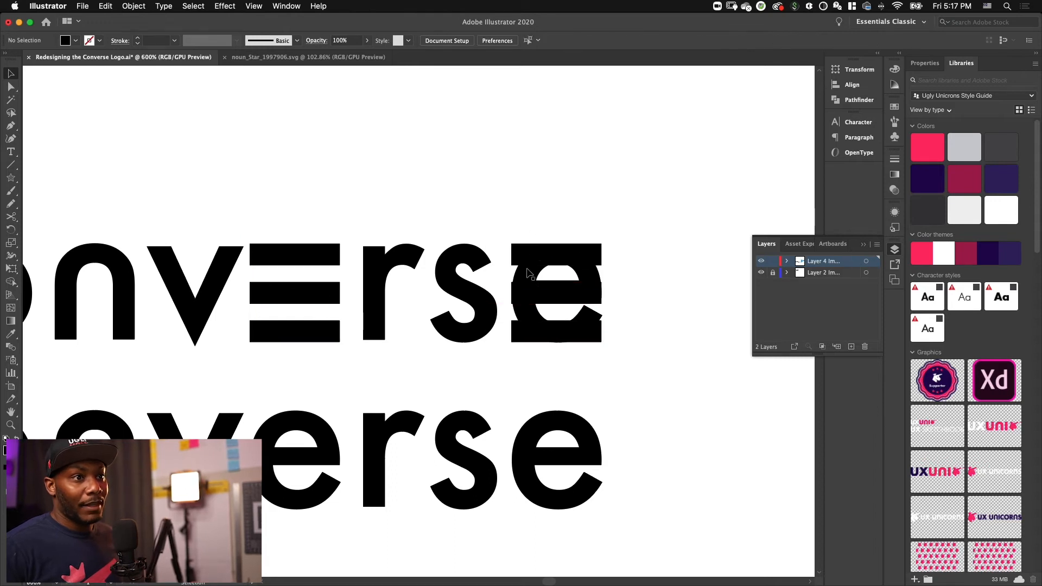
click(475, 213)
Step: Copy Logo 2's star and place the copy above the three-bar "converse" wordmark
key(super+minus)
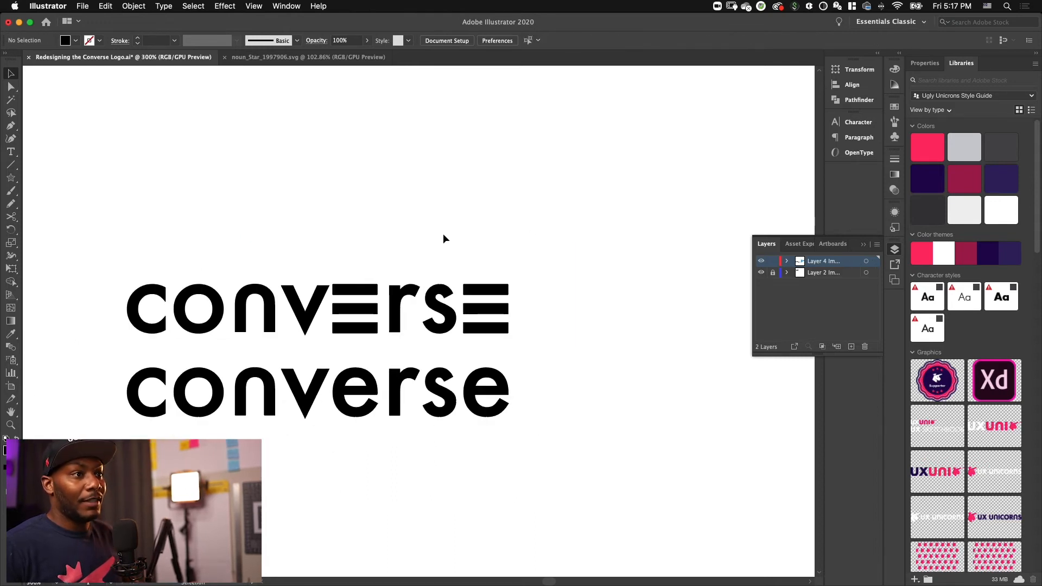
scroll(399, 229, left, 2)
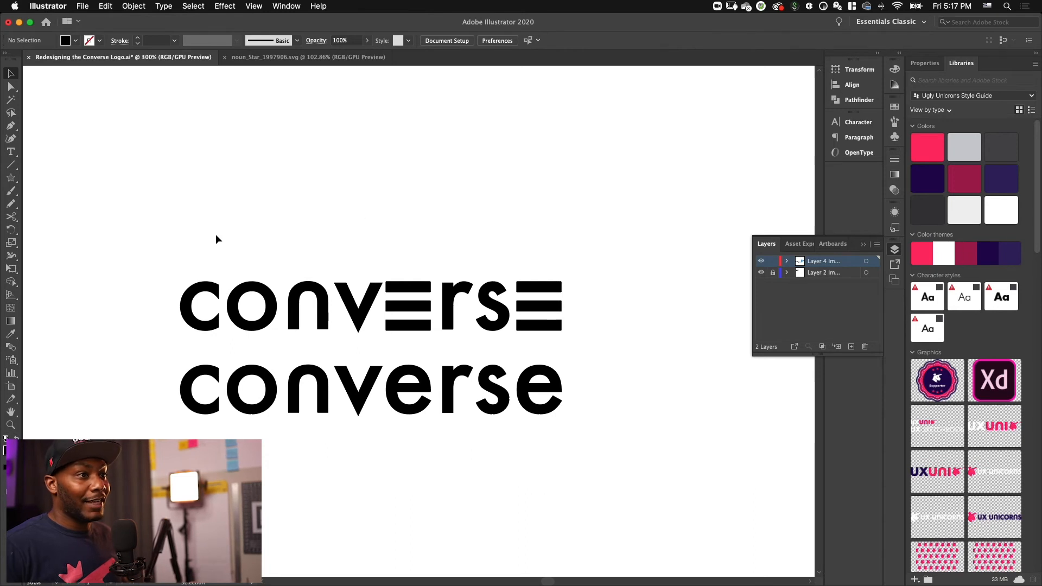
scroll(207, 233, left, 1)
key(super+minus)
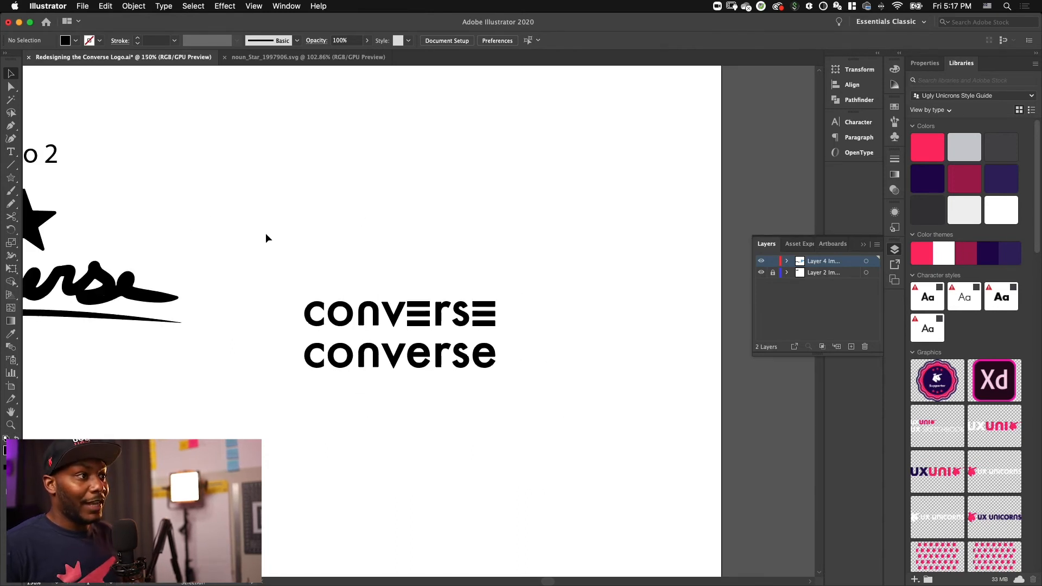
scroll(266, 233, left, 4)
drag(213, 260, 570, 249)
drag(637, 212, 530, 203)
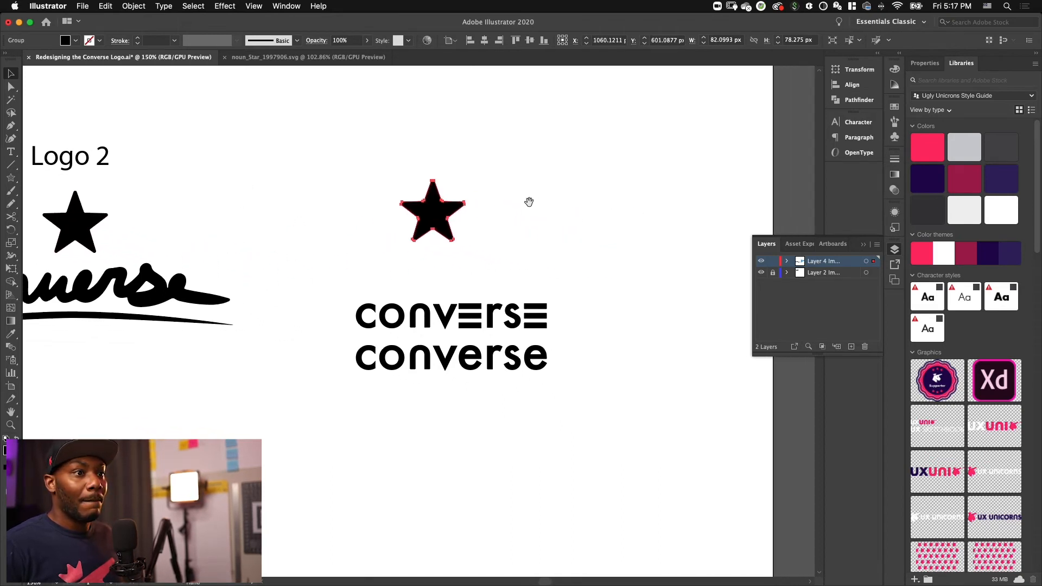
Step: Scale down the star copy and place it over the o of the upper three-bar wordmark
drag(461, 189, 399, 231)
click(457, 201)
key(super+equal)
drag(415, 163, 367, 337)
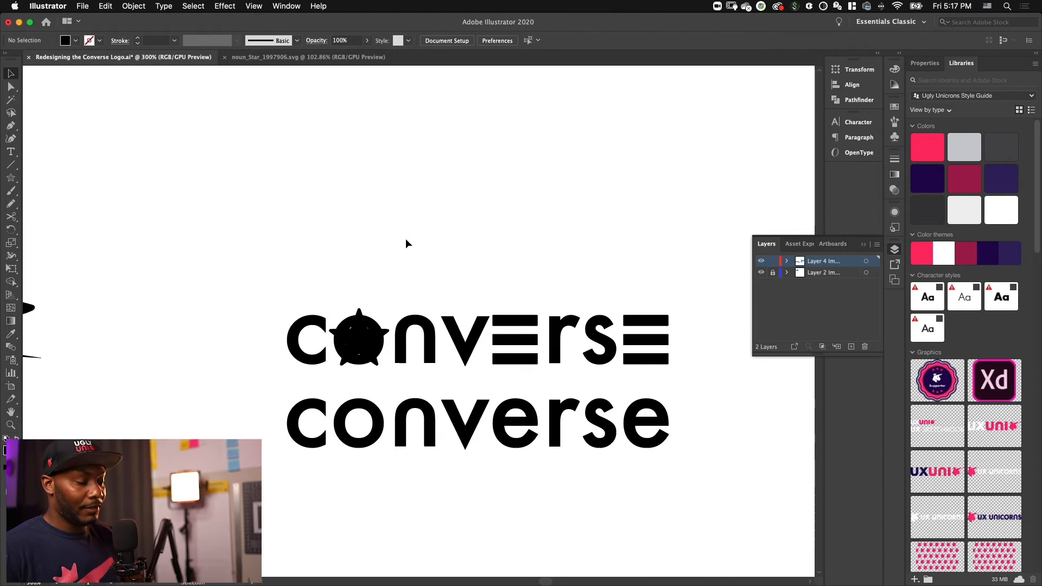
Step: Try deleting the o behind the star and compare the wordmark with the other logo options
key(super+equal)
key(super+equal)
click(326, 333)
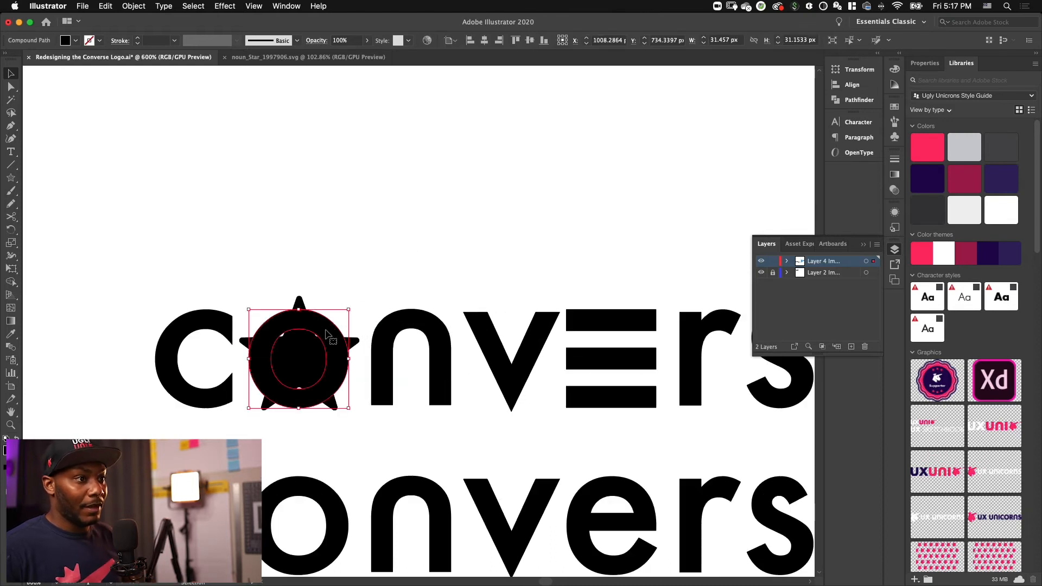
click(341, 296)
key(super+minus)
key(super+minus)
key(super+minus)
drag(273, 242, 451, 232)
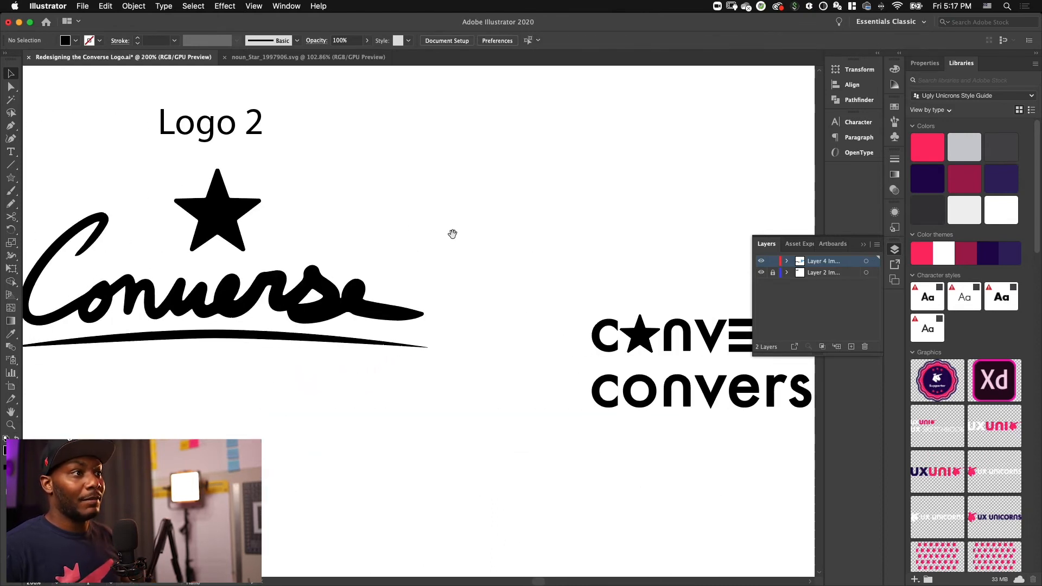
key(super+minus)
key(super+minus)
key(super+minus)
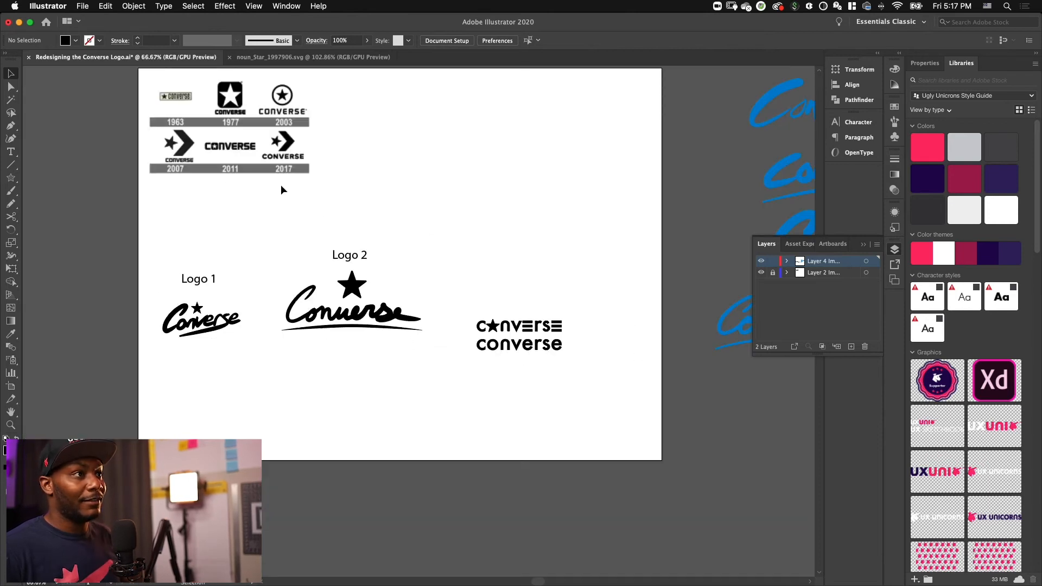
key(super+plus)
key(super+plus)
key(super+plus)
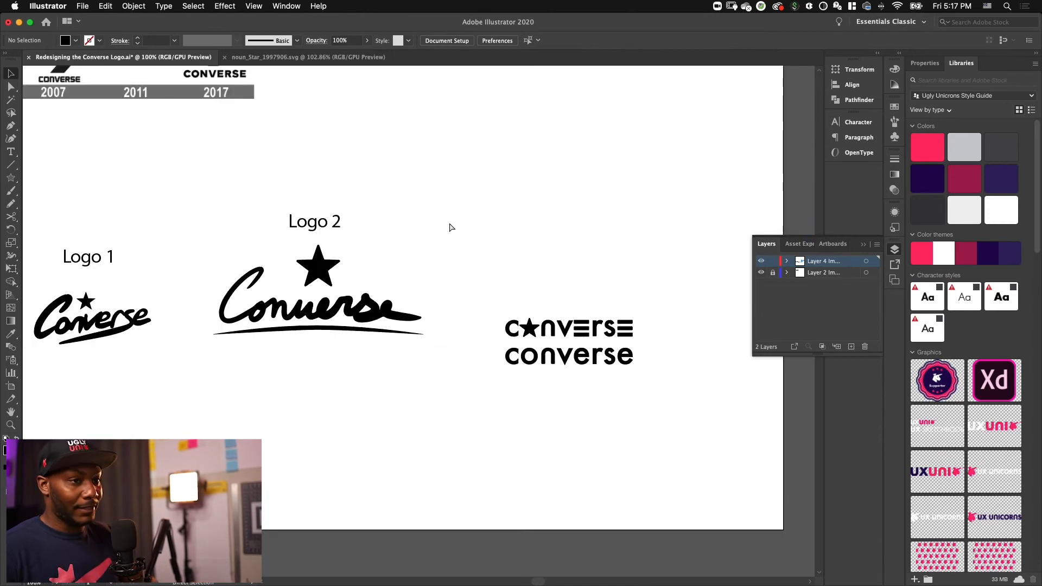
drag(519, 233, 385, 226)
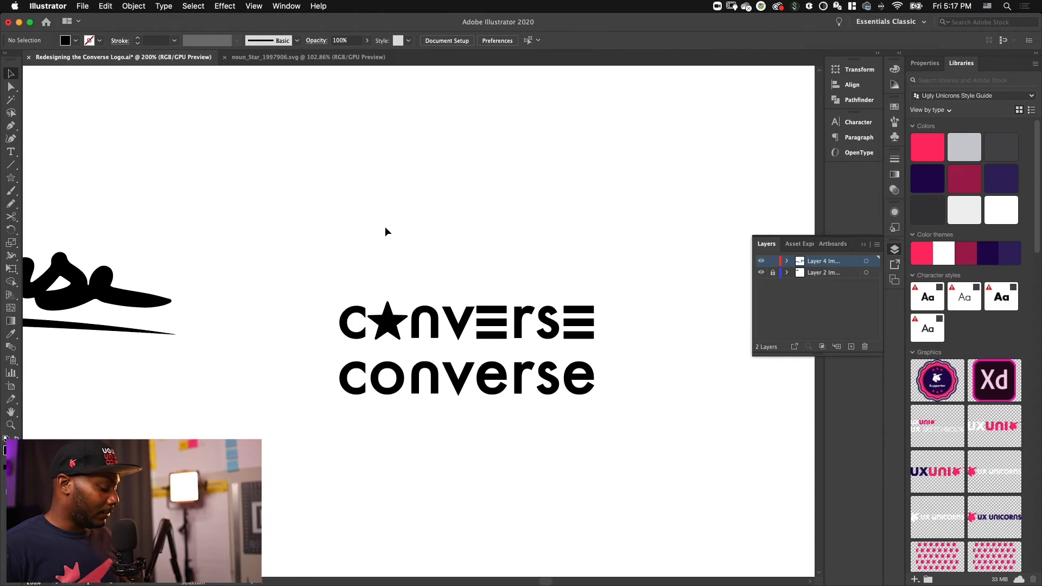
Step: Restore the o behind the star and shrink the star to fit within the o's outer circle
key(super+plus)
key(super+plus)
key(super+plus)
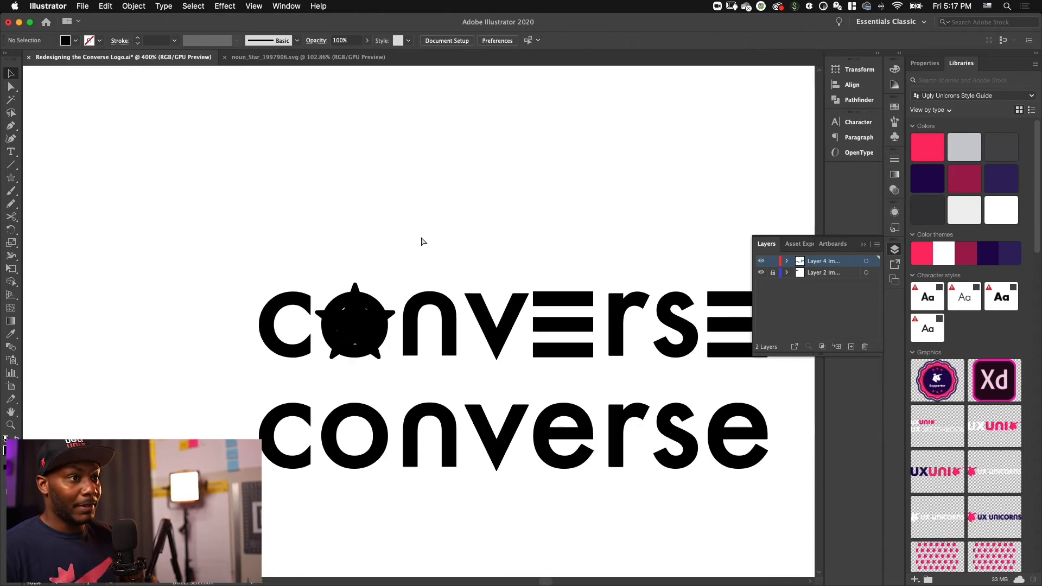
click(321, 276)
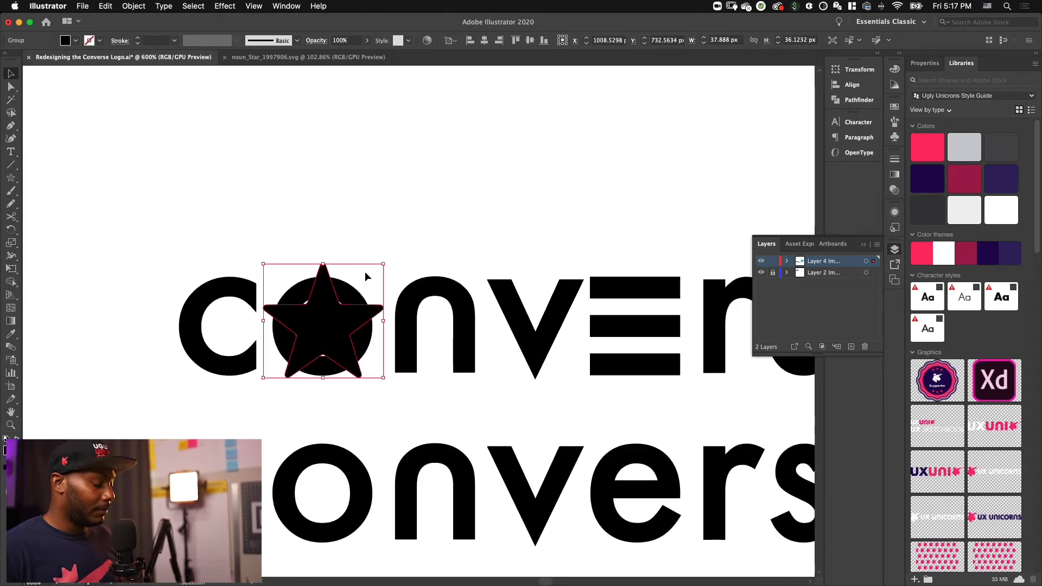
drag(386, 265, 369, 278)
click(375, 260)
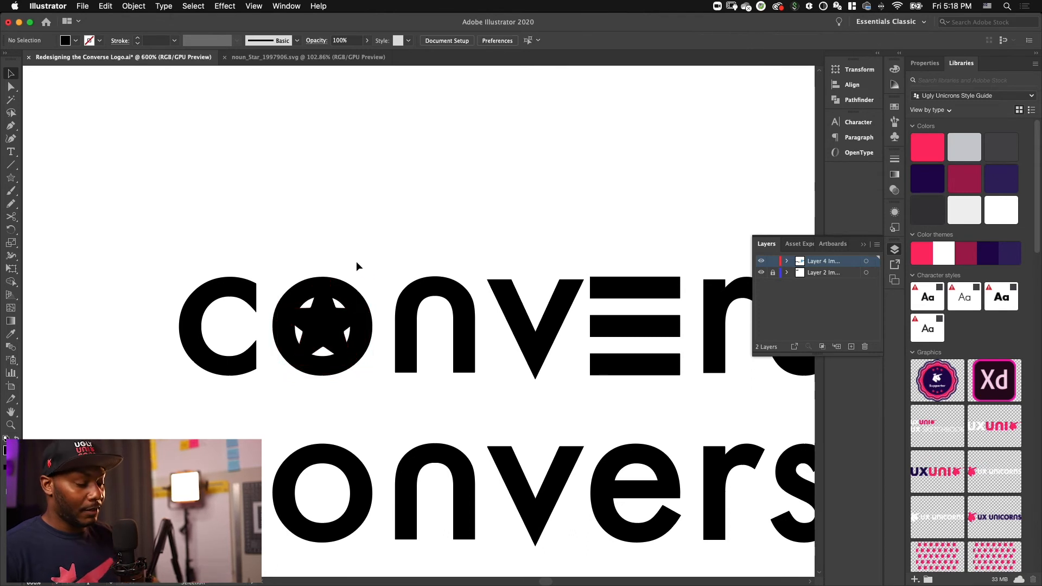
Step: Try aligning the star and the o on their horizontal centres
key(super+plus)
key(super+plus)
drag(205, 201, 267, 302)
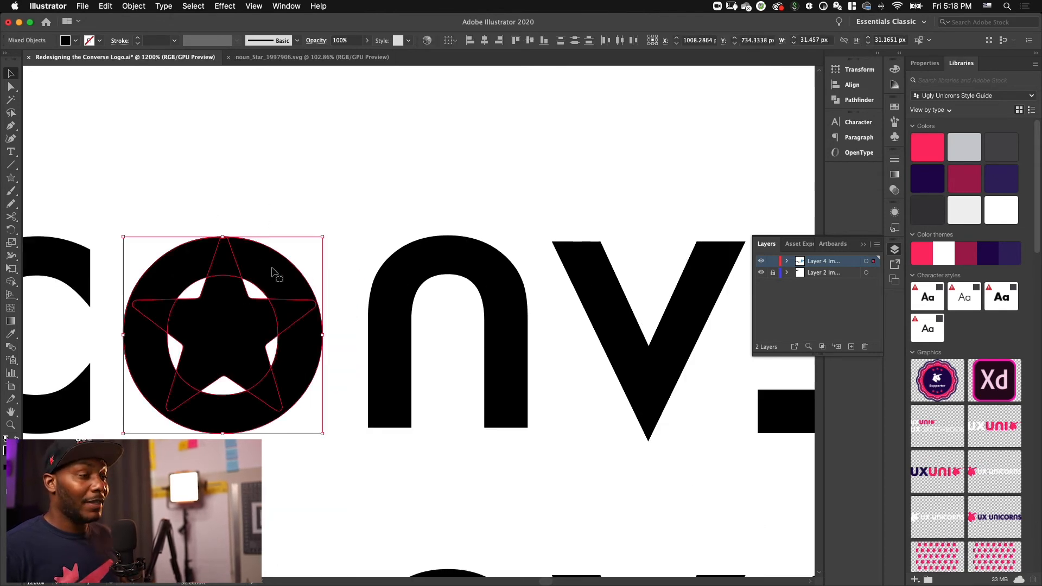
key(super+8)
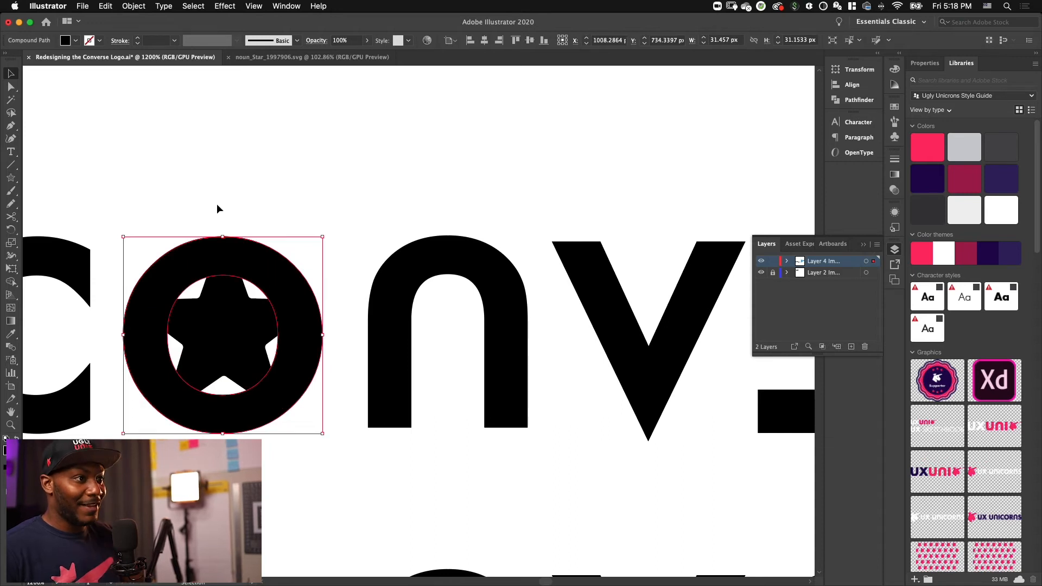
drag(201, 190, 261, 338)
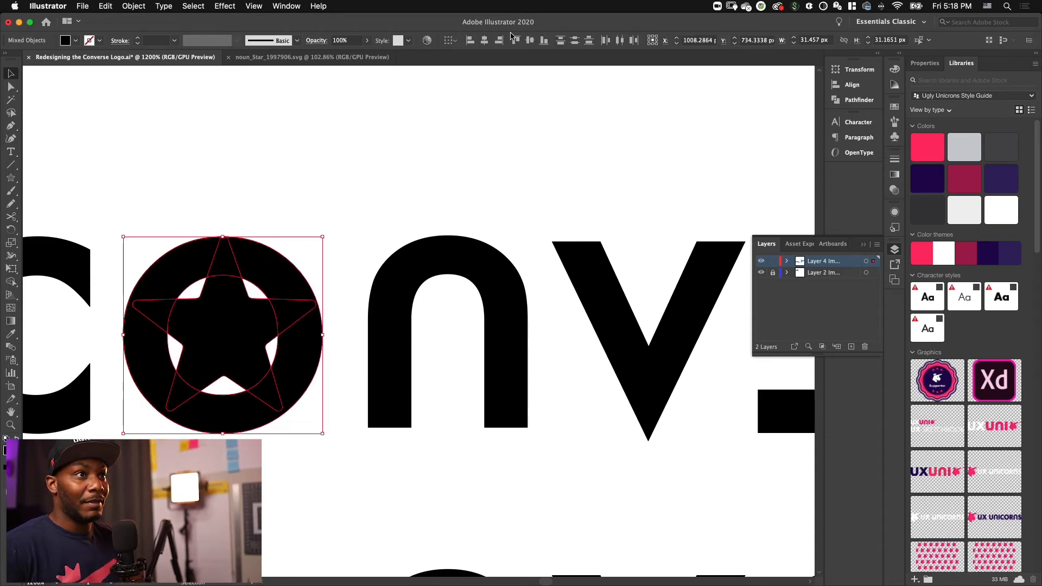
click(484, 40)
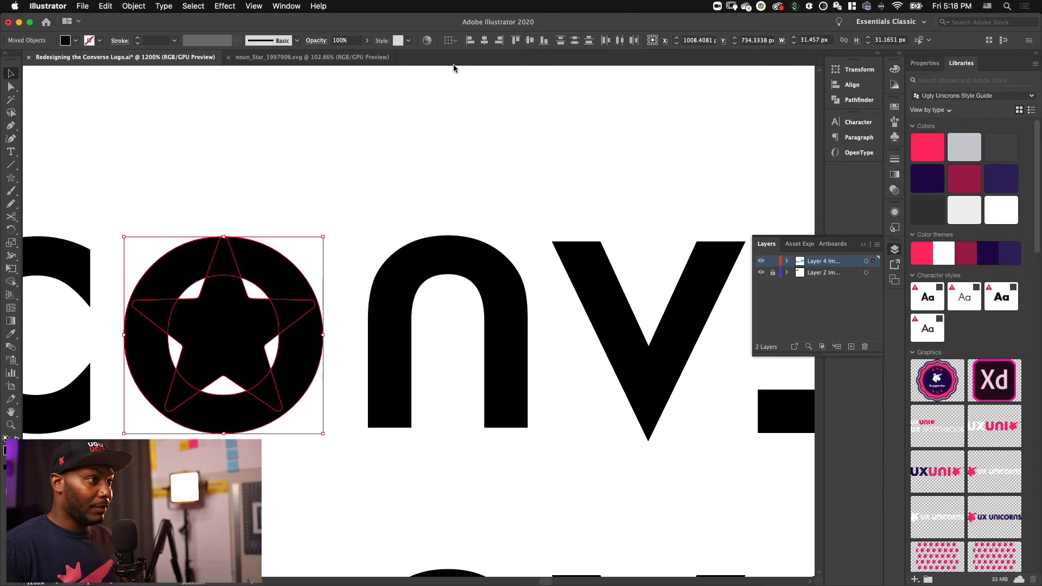
click(286, 182)
Step: Shift the star slightly inside the o and adjust its size to fill the letter's outline
click(217, 326)
drag(218, 323, 211, 326)
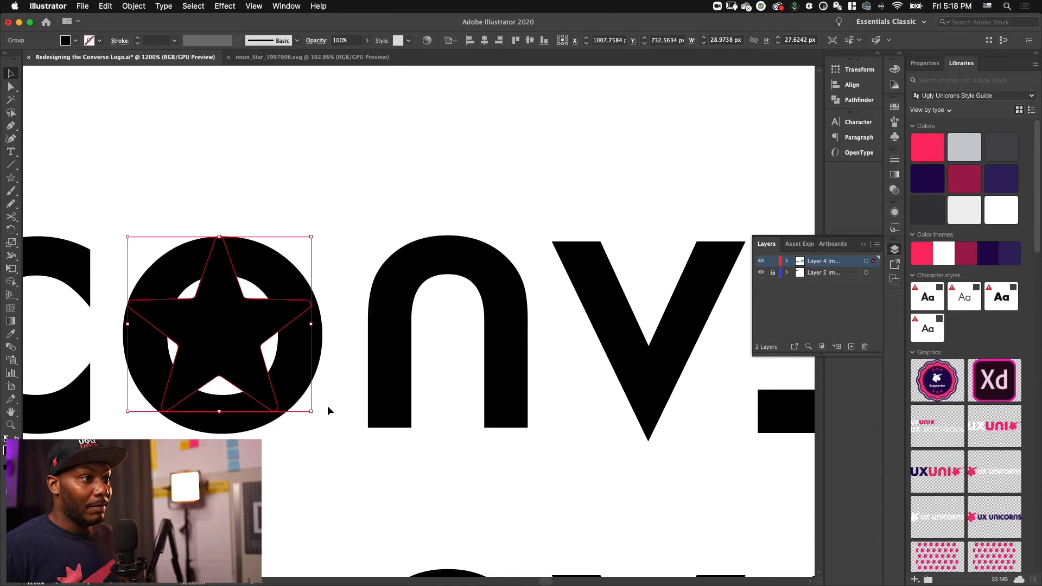
drag(313, 416, 329, 411)
Step: Delete the o around the star so the star stands in for the letter
click(293, 277)
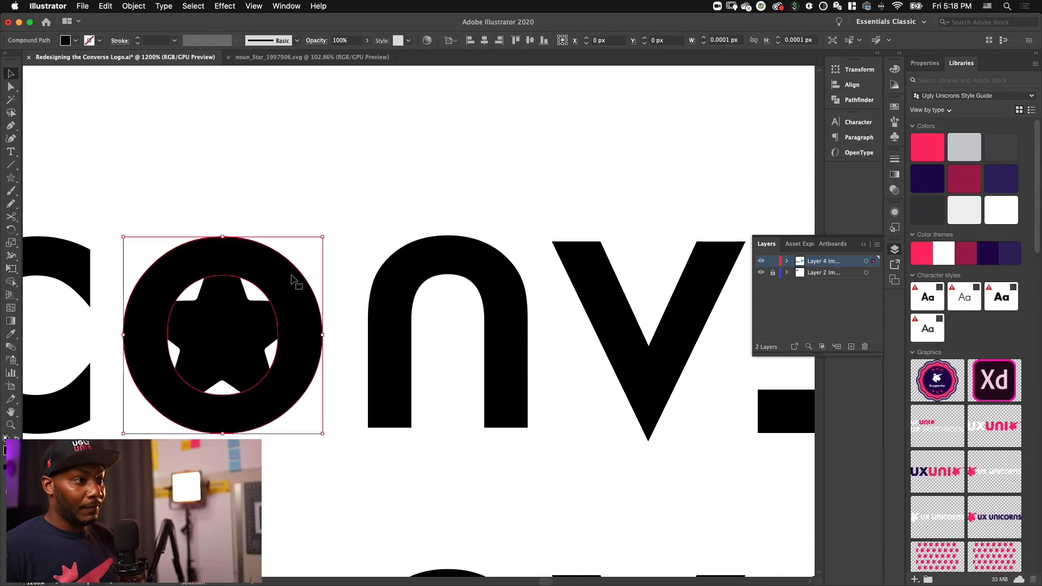
key(BackSpace)
key(super+minus)
key(super+minus)
key(super+minus)
drag(452, 249, 382, 280)
key(super+minus)
key(super+minus)
key(super+minus)
key(super+minus)
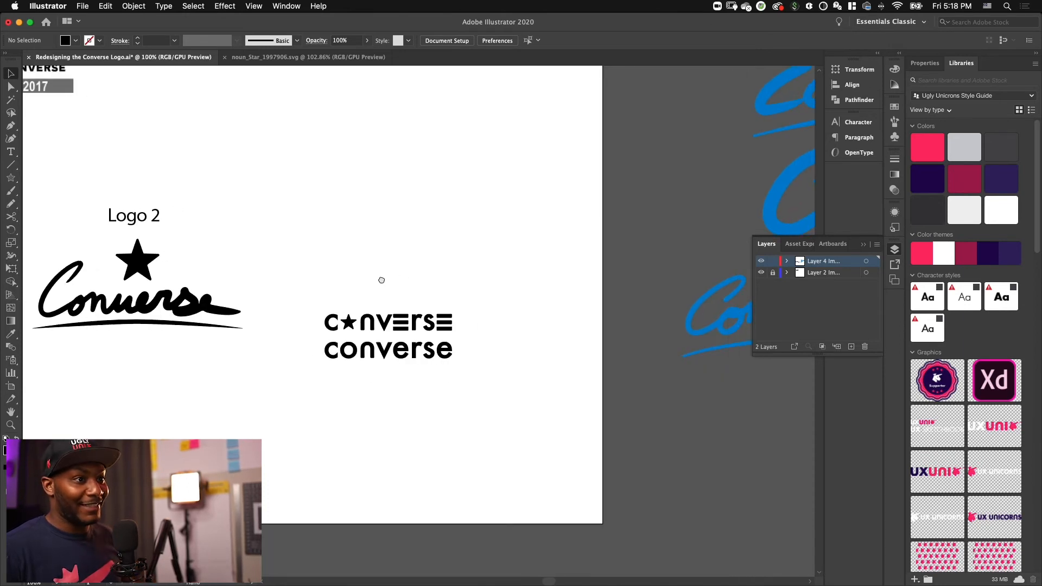
drag(287, 286, 461, 344)
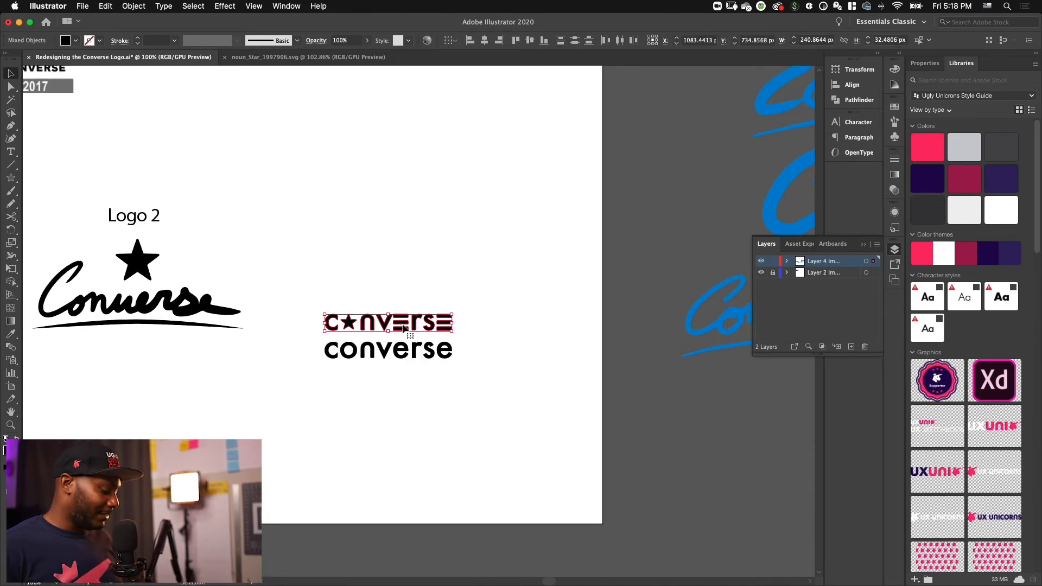
click(414, 263)
scroll(414, 262, right, 2)
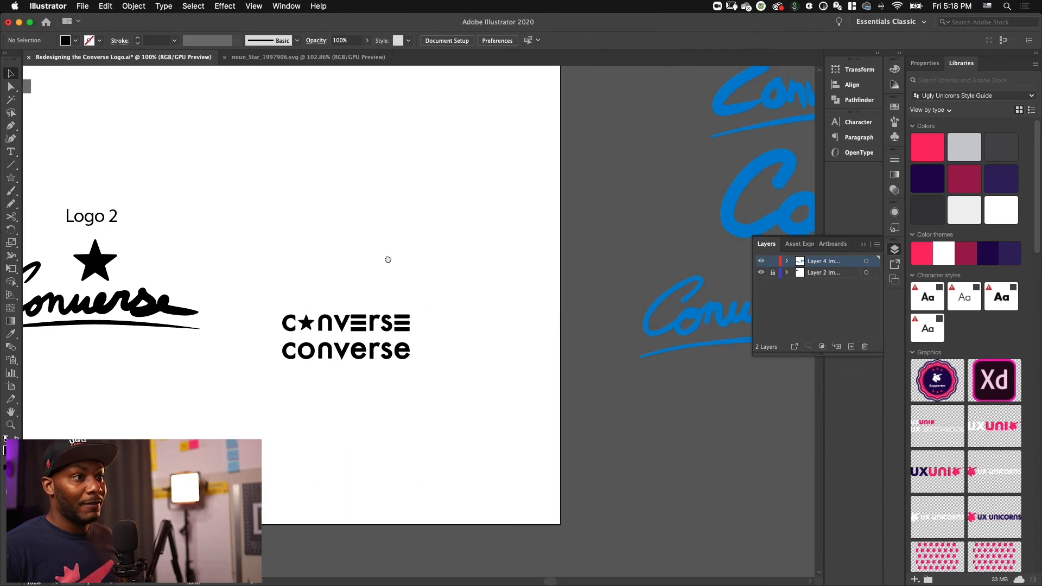
Step: Copy the "Logo 2" label above the Futura wordmarks and change the copy to "Logo 3"
drag(155, 156, 238, 187)
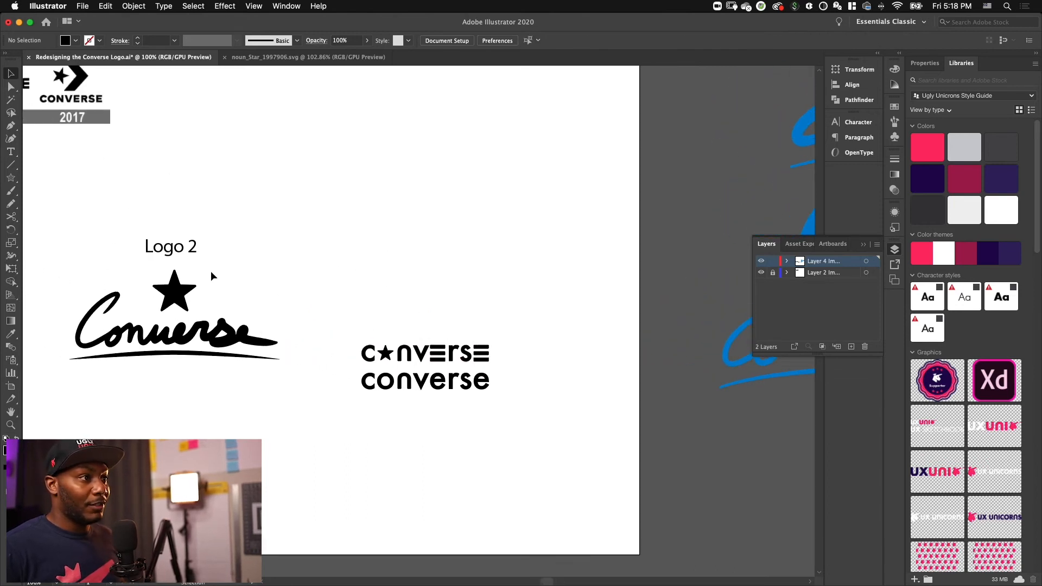
drag(197, 251, 459, 252)
double_click(459, 247)
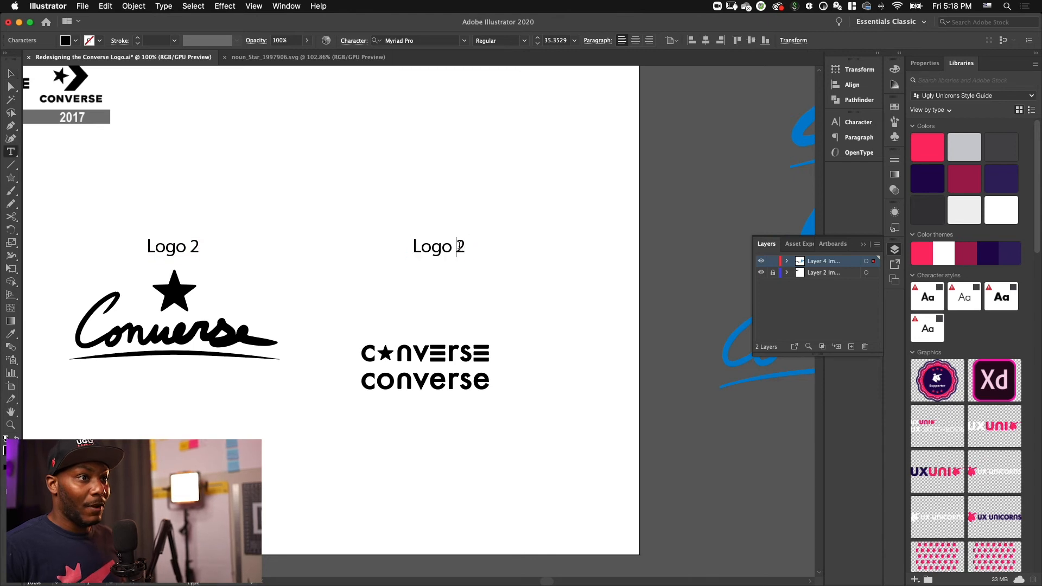
text(3)
key(Escape)
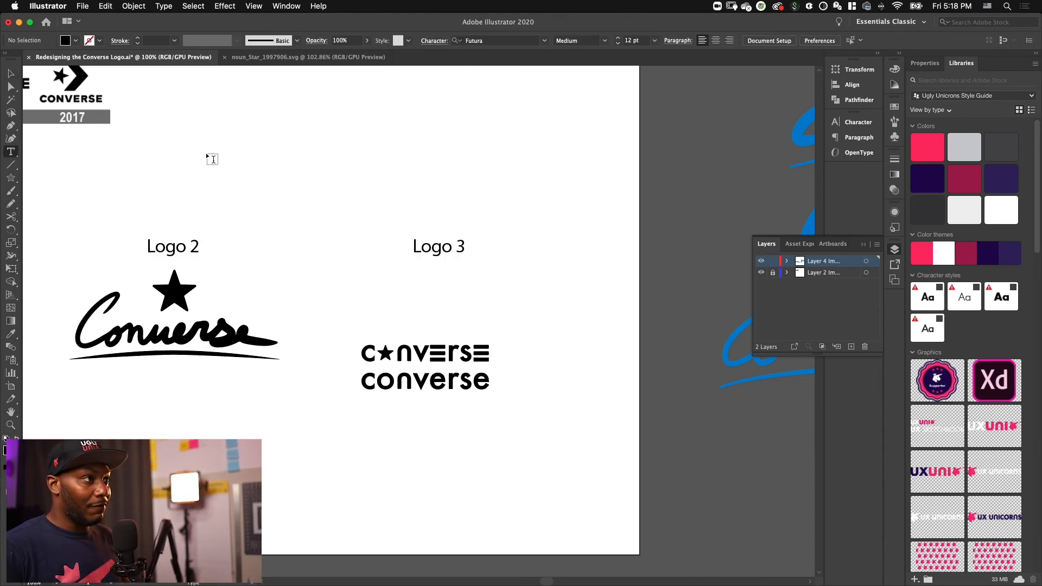
click(10, 73)
Step: Move Logo 1 together with its label up so the label lines up with the "Logo 2" label
key(super+minus)
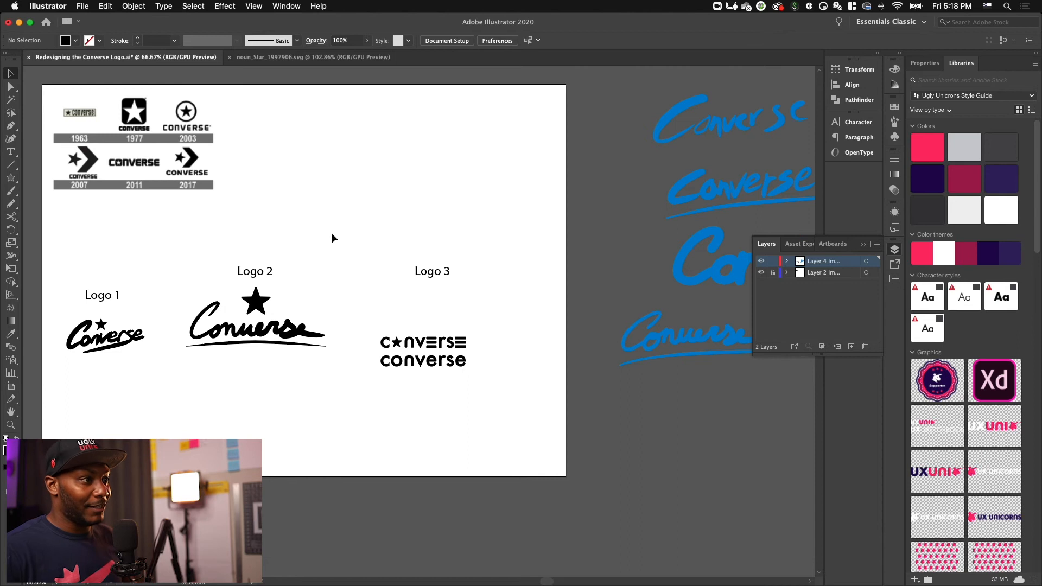
scroll(331, 233, left, 5)
drag(144, 273, 203, 365)
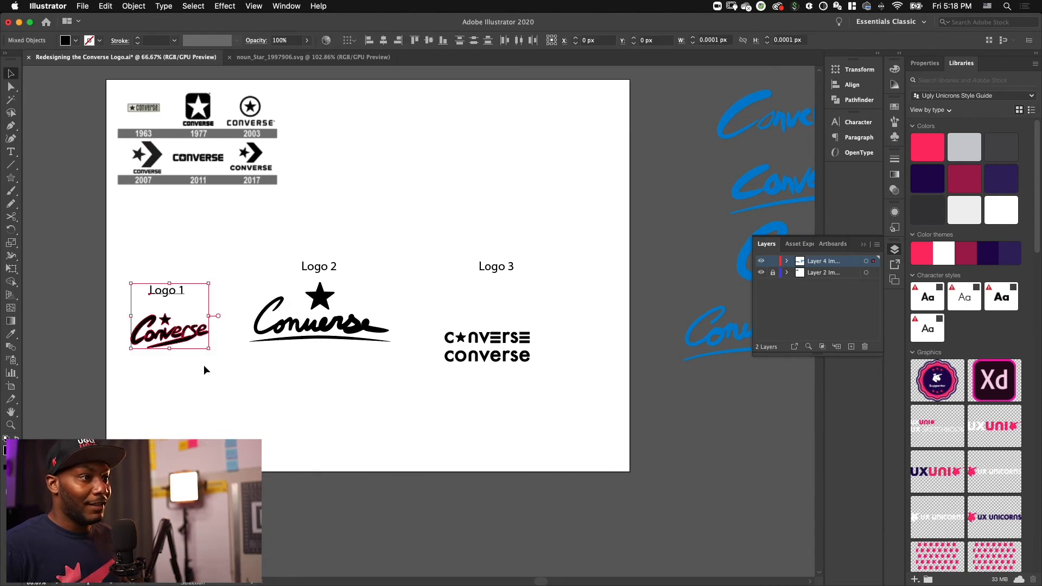
click(222, 253)
drag(128, 263, 202, 369)
drag(179, 291, 173, 263)
click(261, 239)
Step: Try repositioning the "Logo 2" label above its script logo
drag(357, 234, 353, 360)
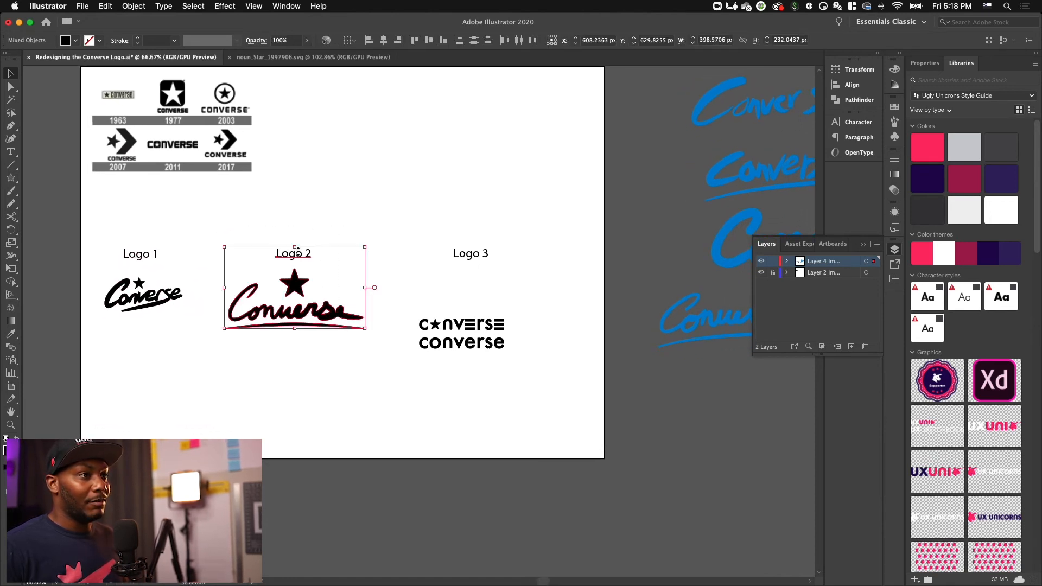
click(305, 225)
drag(295, 250, 292, 253)
key(super+z)
click(343, 217)
Step: Move the star wordmark up beneath the "Logo 3" label and shift both closer to Logo 2
drag(472, 209, 368, 210)
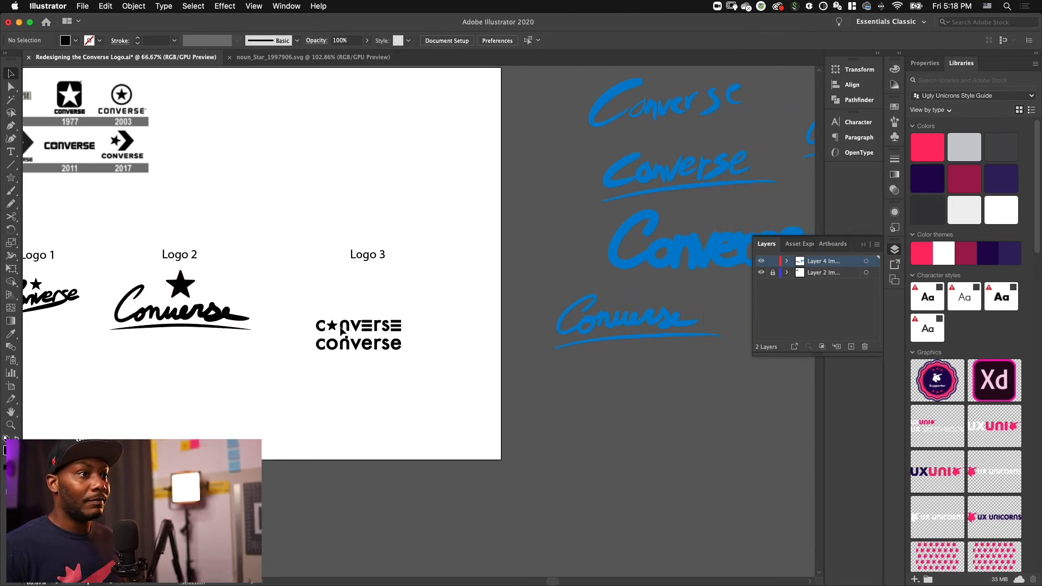
drag(358, 325, 362, 271)
click(310, 207)
drag(362, 219, 393, 285)
drag(354, 254, 304, 254)
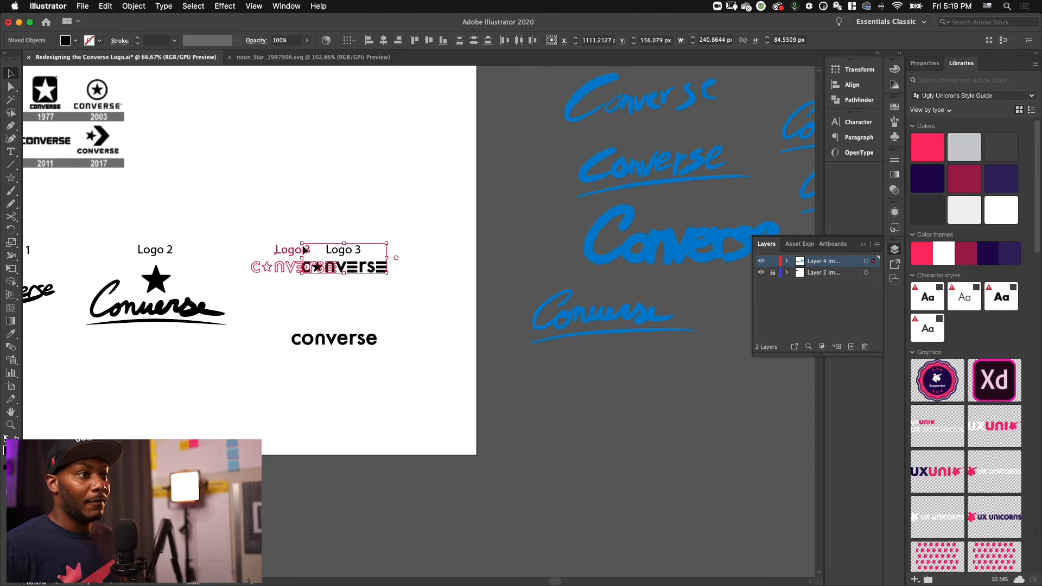
click(407, 235)
scroll(300, 295, right, 3)
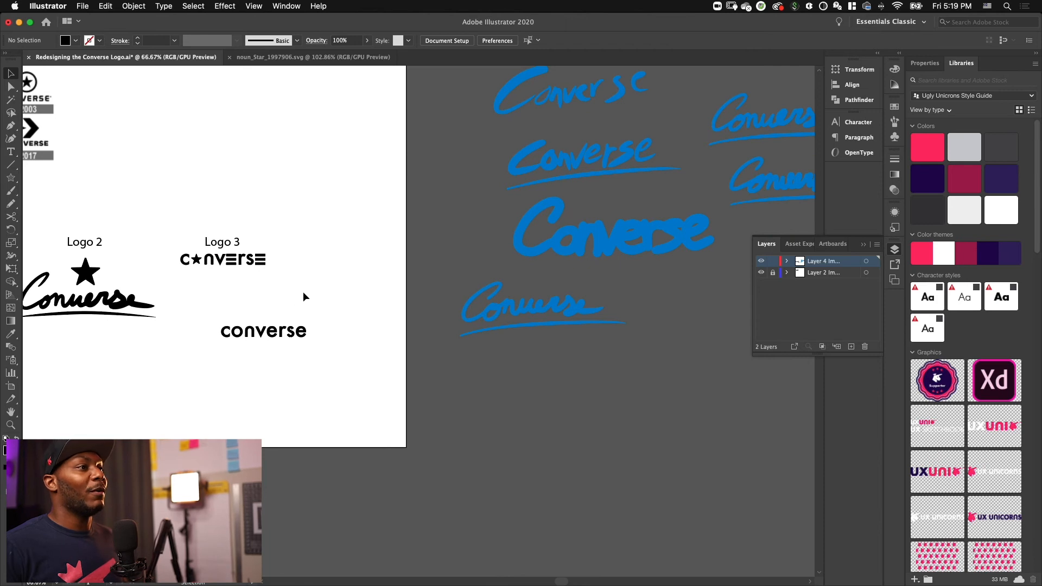
scroll(306, 295, left, 3)
key(super+equal)
key(super+equal)
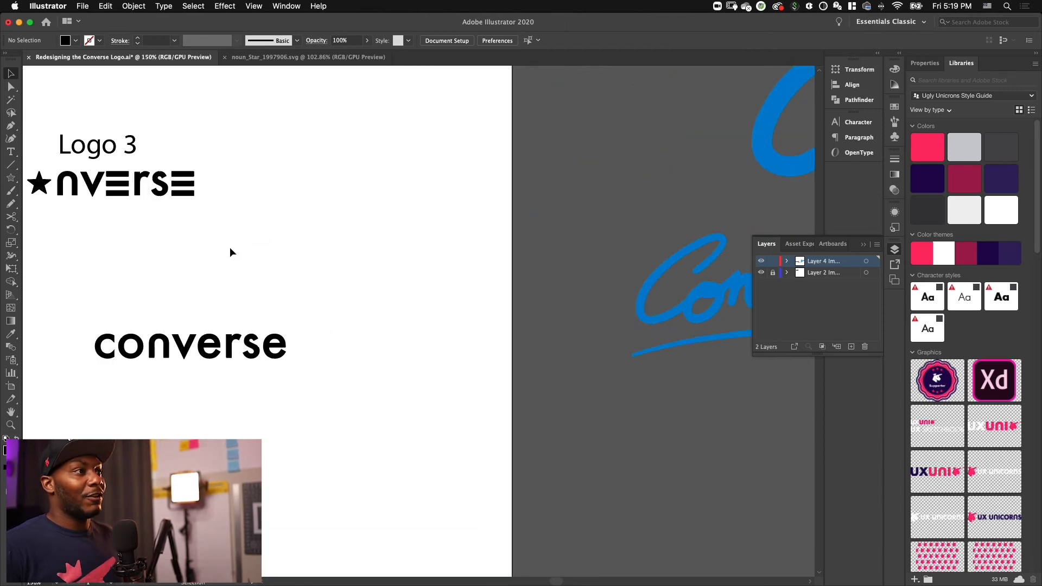
scroll(277, 271, left, 5)
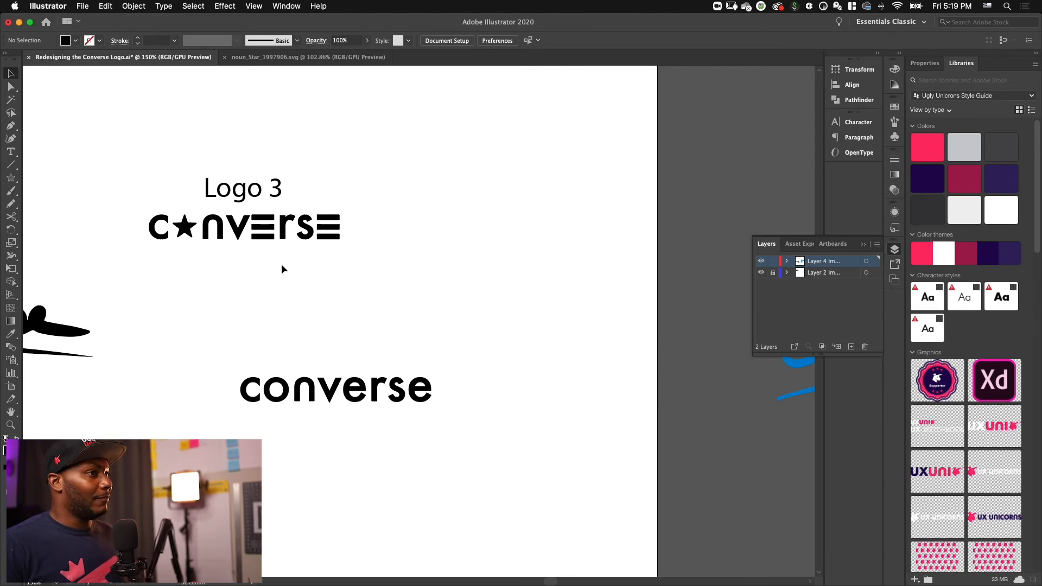
key(space)
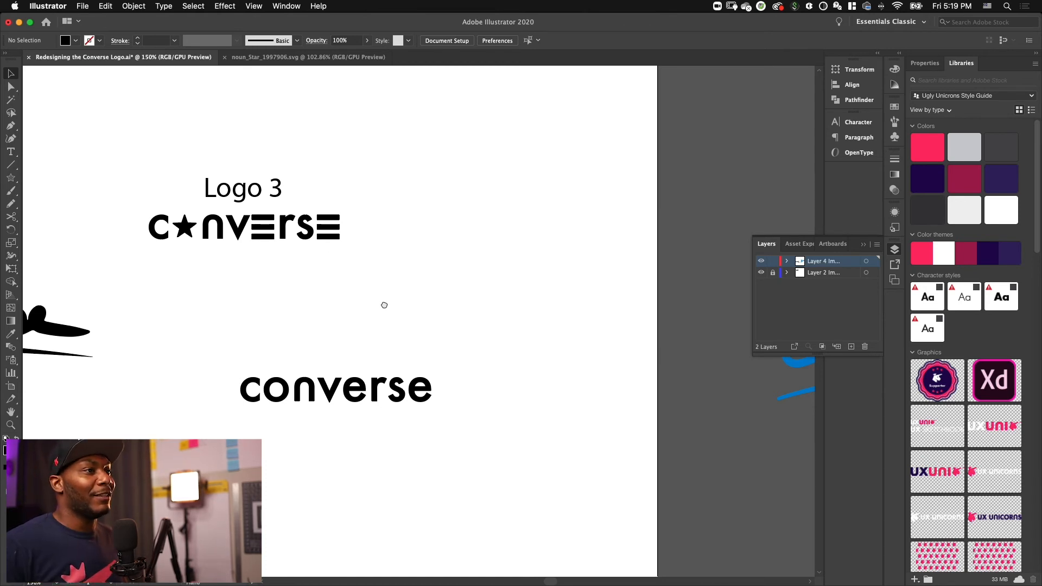
Step: Copy the "Logo 3" label to the empty space beside it in the same row and change the copy to "Logo 4"
scroll(384, 302, up, 1)
click(233, 207)
drag(234, 205, 516, 207)
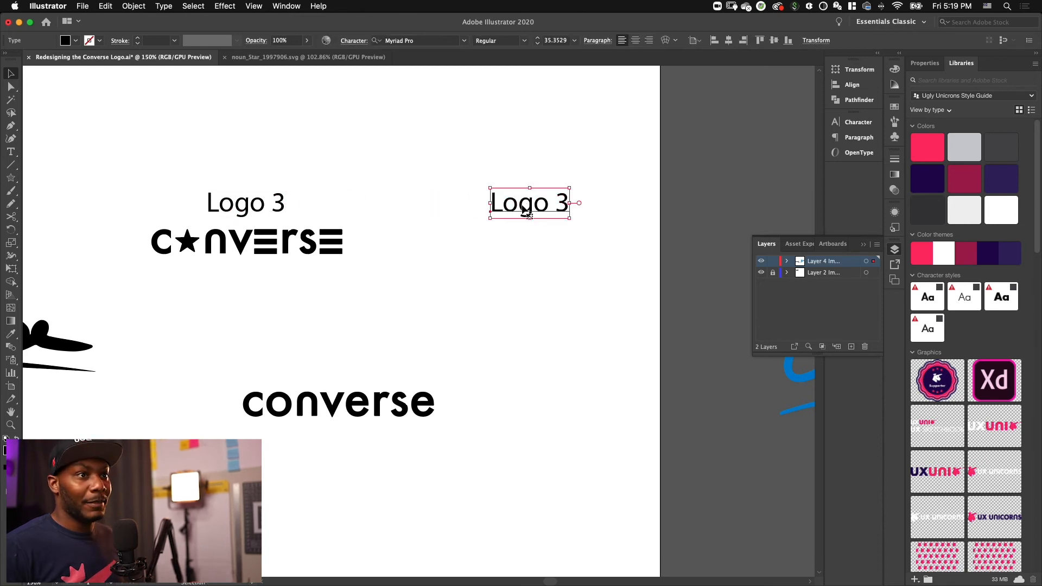
double_click(552, 205)
double_click(556, 204)
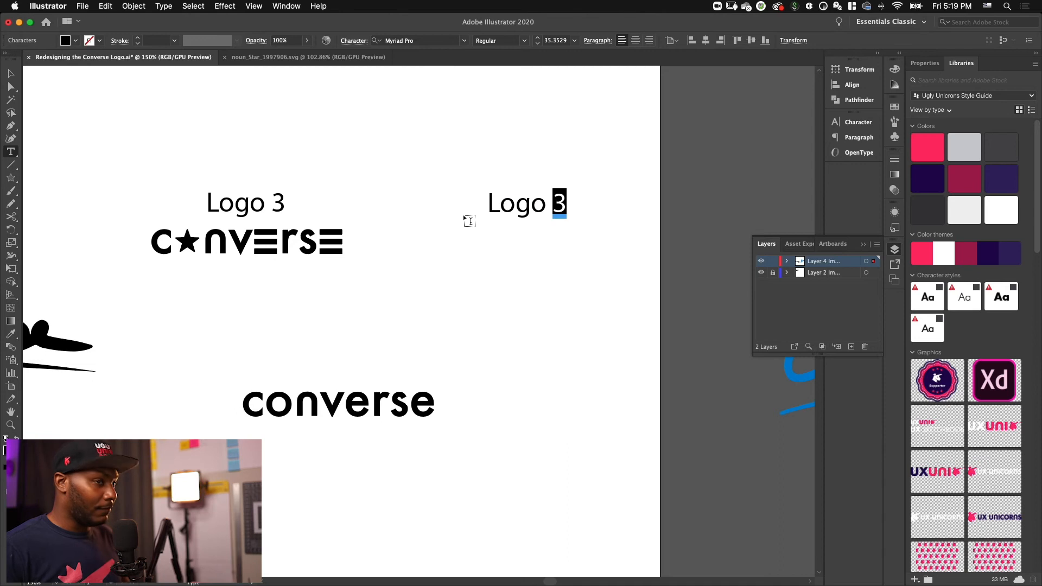
text(4)
ctrl+click(451, 275)
key(v)
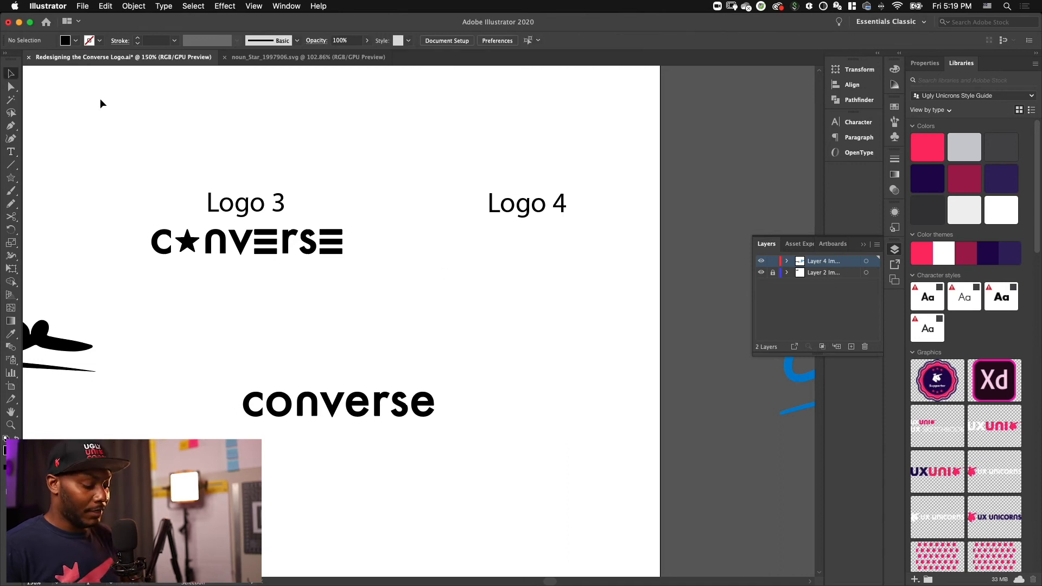
Step: Delete all the blue handwritten Converse sketches lying outside the artboard
key(super+minus)
key(super+minus)
key(super+minus)
key(super+minus)
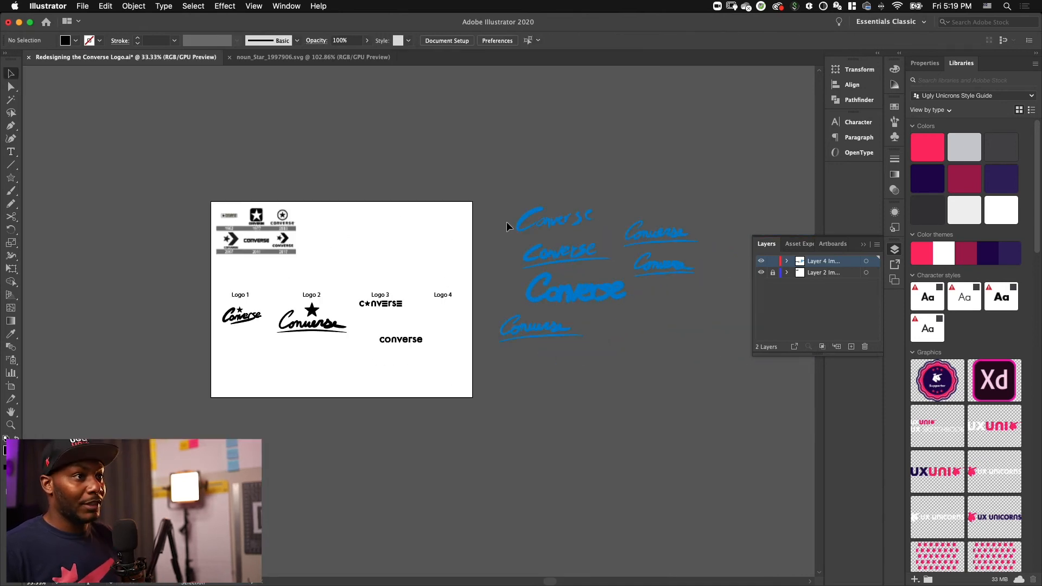
drag(592, 175, 486, 172)
click(432, 259)
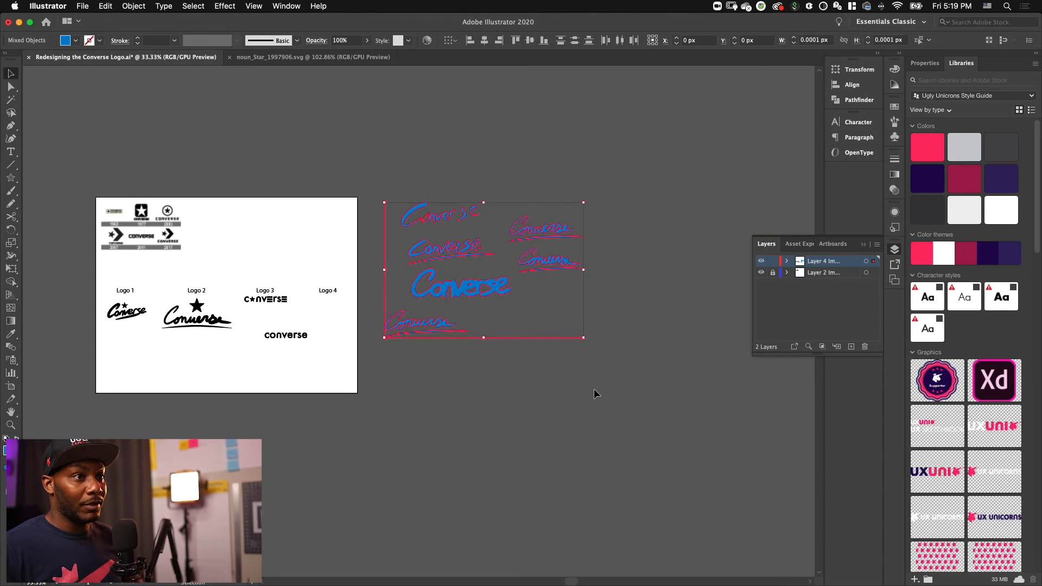
key(Delete)
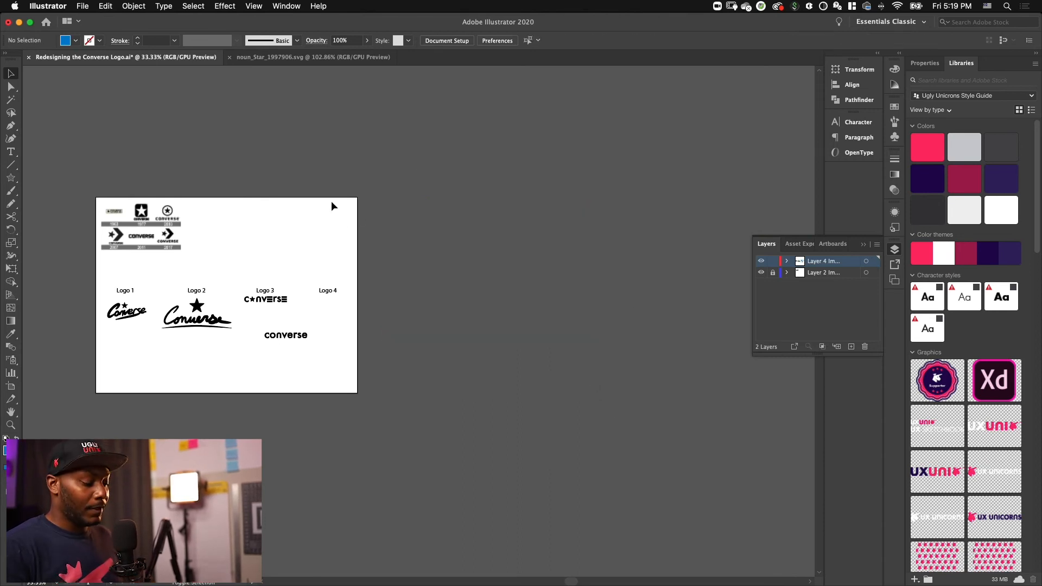
Step: Widen the artboard by extending its right edge, leaving more room beside the logo row
key(shift+o)
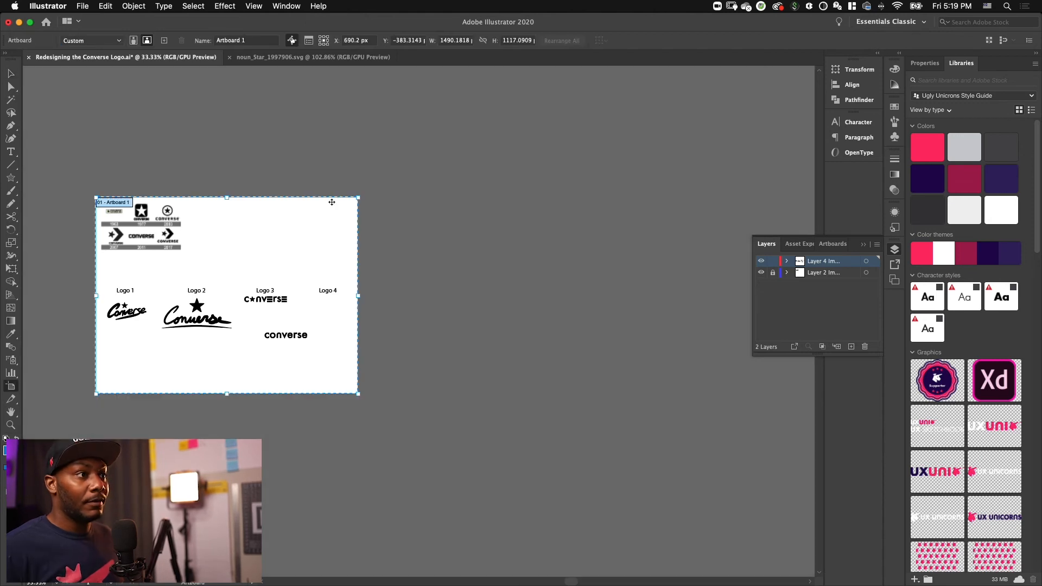
drag(360, 297, 409, 297)
key(Escape)
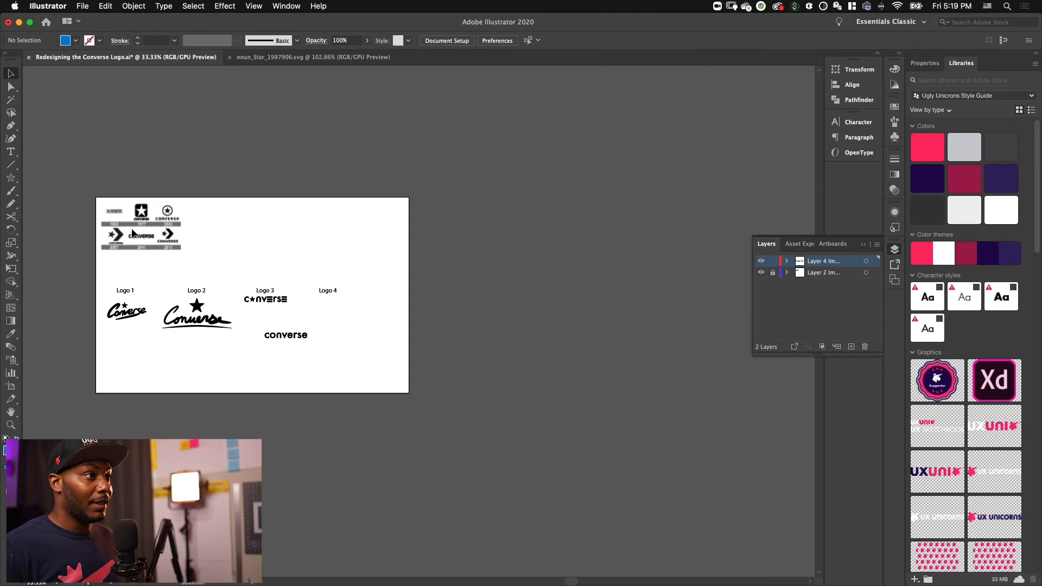
Step: Move the reference image of past Converse logos to the artboard's centre, relock its layer and make the artwork layer active
drag(144, 236, 245, 234)
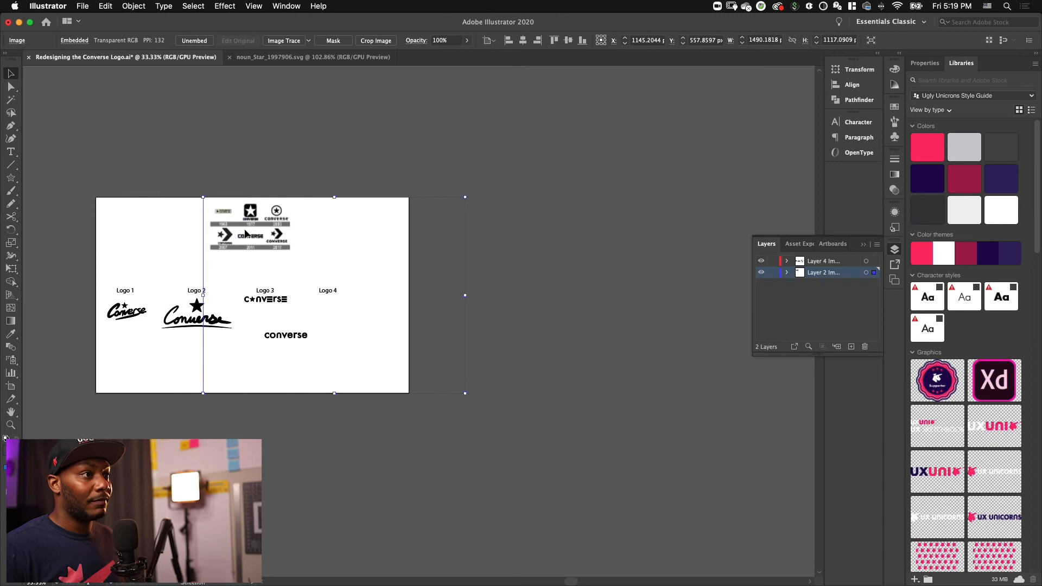
click(237, 166)
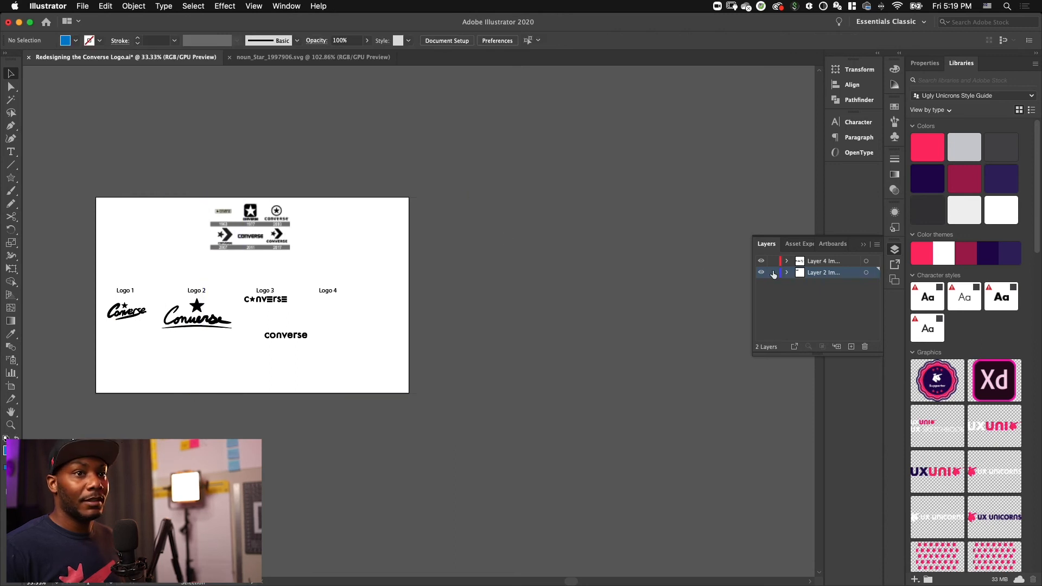
click(829, 263)
Step: Move the plain "converse" wordmark beneath the "Logo 4" label
key(super+1)
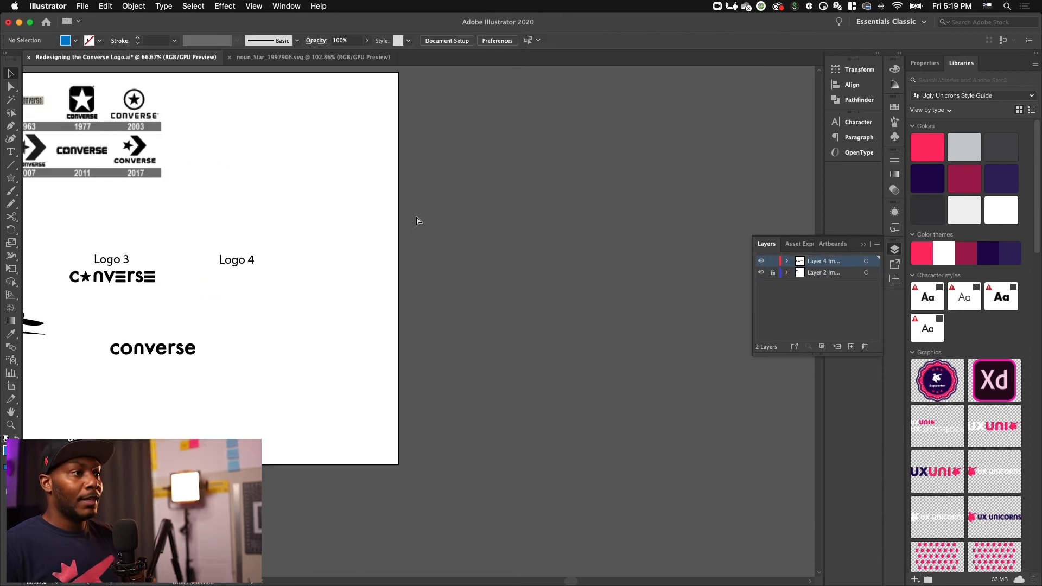
scroll(184, 302, left, 5)
click(210, 363)
drag(124, 335, 379, 402)
drag(240, 354, 366, 270)
click(441, 300)
Step: Group the letters "con" and the letters "verse" of the Logo 4 wordmark as two separate groups
key(super+equal)
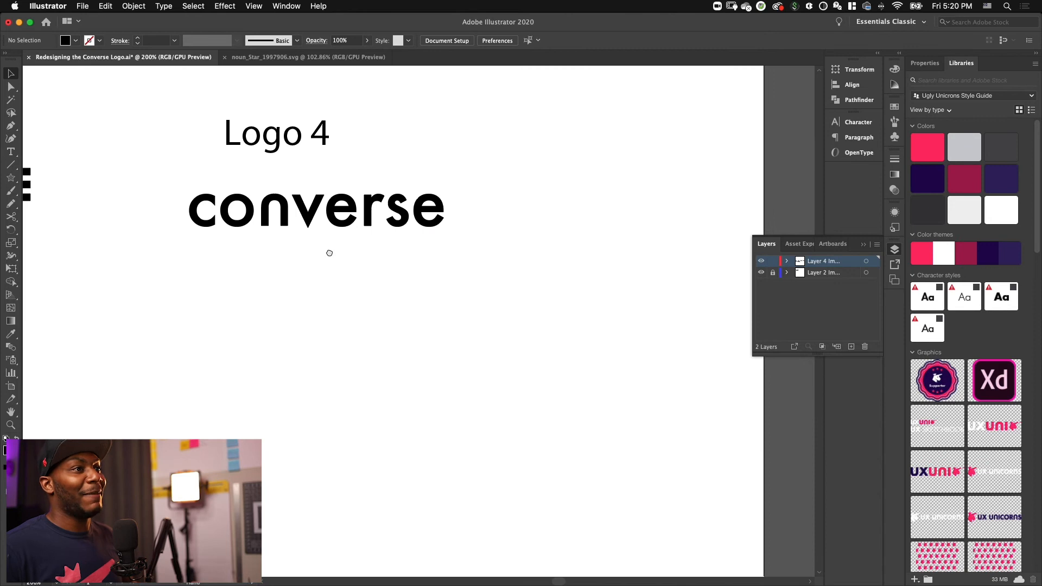
scroll(330, 253, up, 2)
key(a)
drag(135, 219, 273, 277)
key(super+g)
drag(298, 209, 473, 284)
click(395, 206)
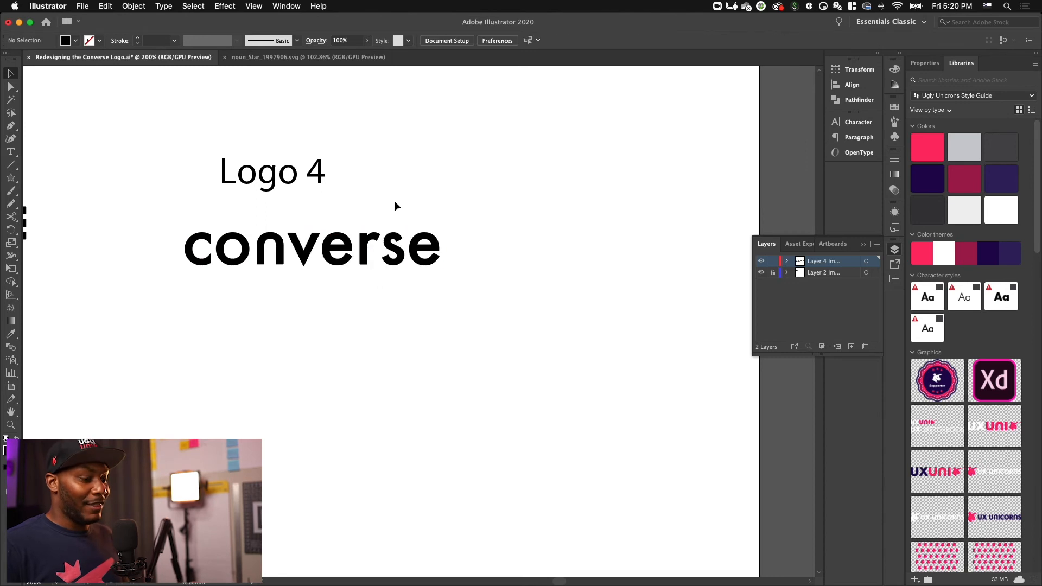
Step: Stack "verse" beneath "con" in Logo 4 and align the left edges of both lines
key(super+equal)
drag(280, 169, 317, 213)
drag(289, 258, 145, 323)
click(340, 226)
drag(83, 208, 186, 261)
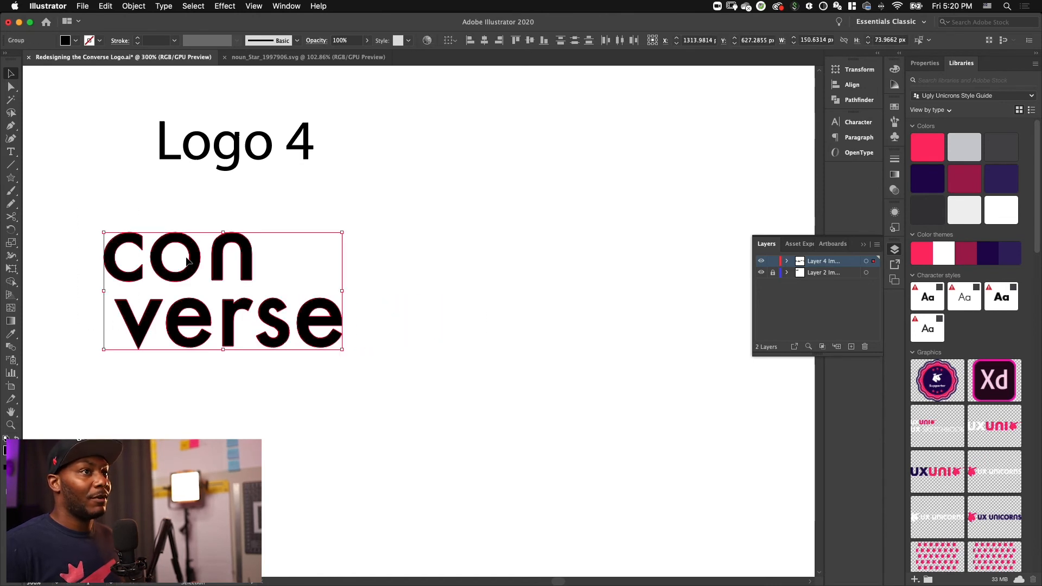
click(470, 41)
click(367, 259)
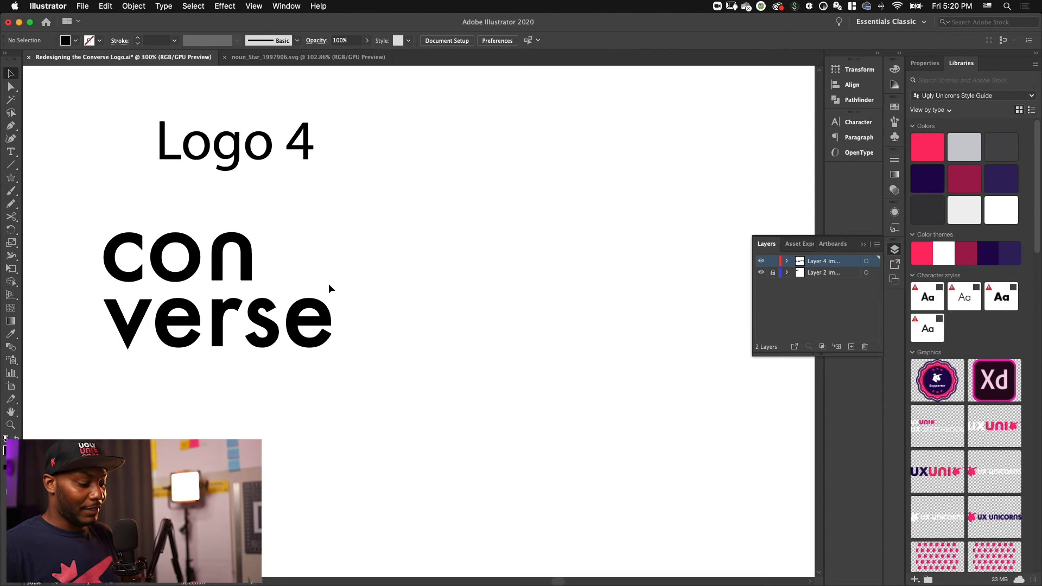
Step: Place a copy of Logo 2's star in the empty space below the Logo 3 wordmark
key(super+minus)
scroll(293, 271, left, 10)
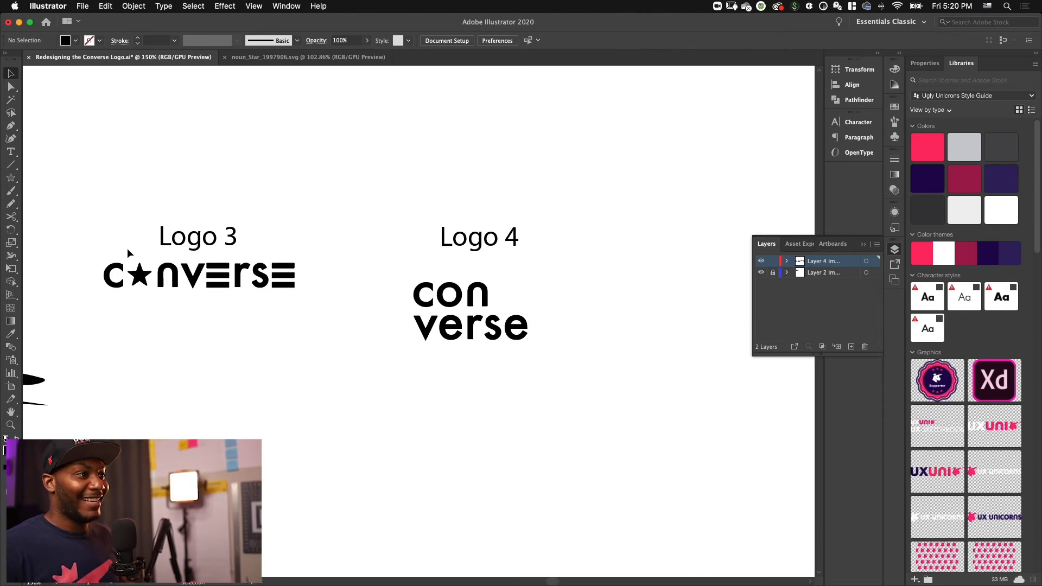
scroll(209, 228, left, 12)
click(85, 292)
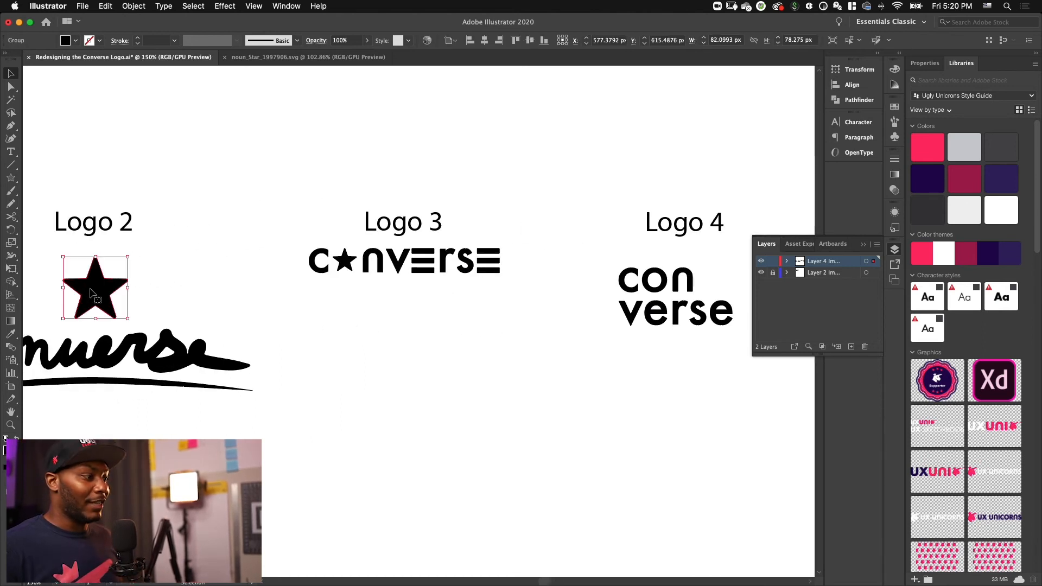
drag(96, 292, 490, 376)
click(294, 324)
Step: Group the star and script of Logo 2, and do the same for Logo 1
scroll(275, 251, left, 7)
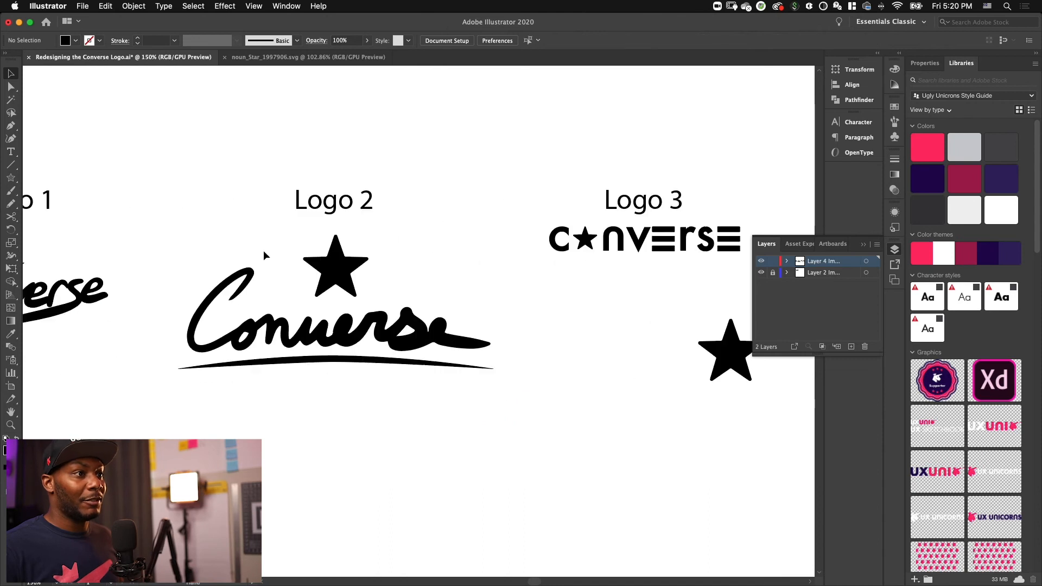
drag(202, 248, 532, 452)
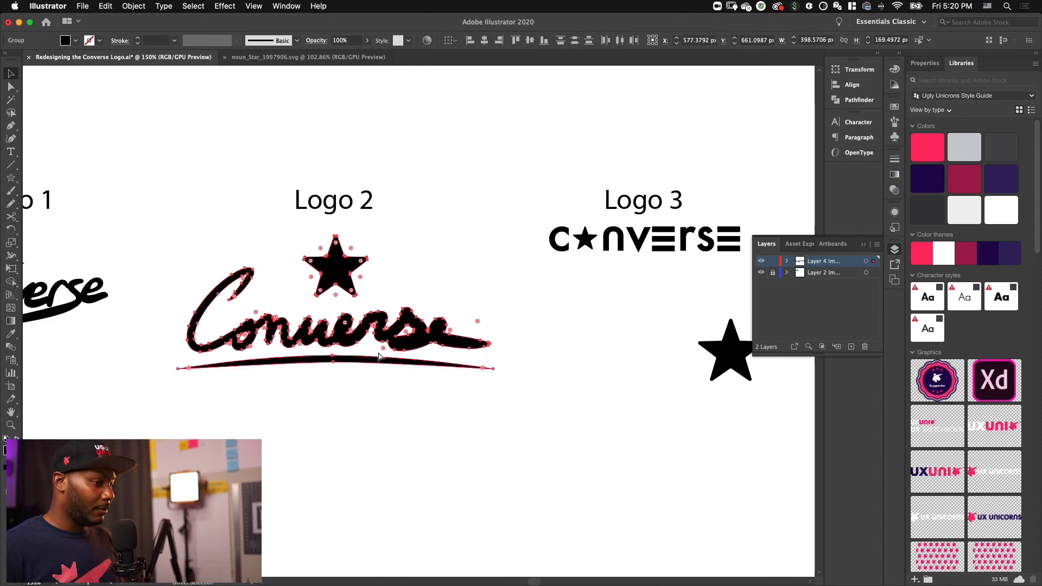
click(202, 201)
scroll(260, 202, left, 5)
drag(121, 257, 301, 341)
click(325, 232)
scroll(332, 235, right, 5)
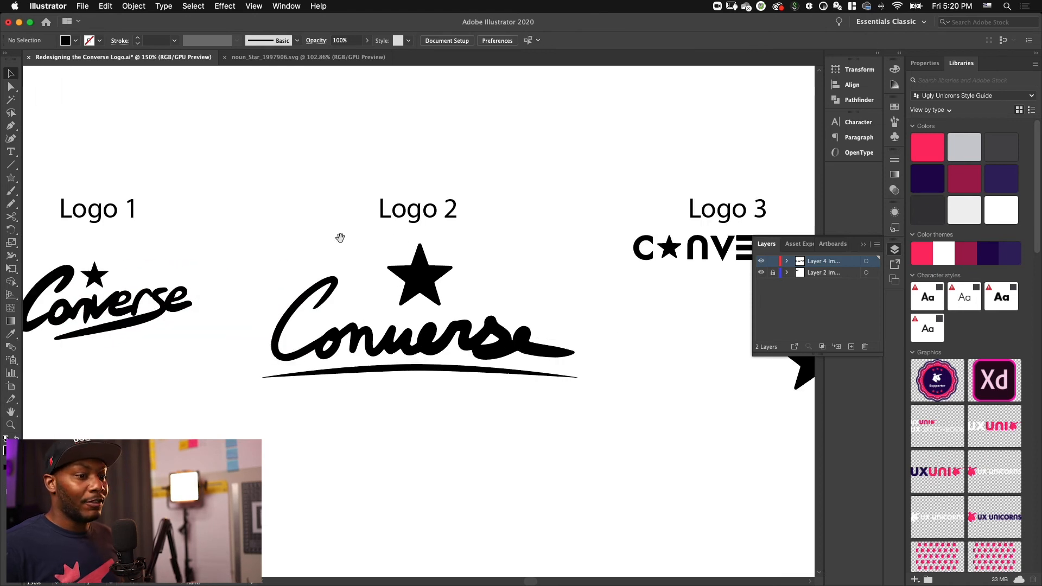
Step: Shrink the copied star to about 49 px wide and place it after the "n" of "con" in Logo 4
scroll(355, 238, right, 10)
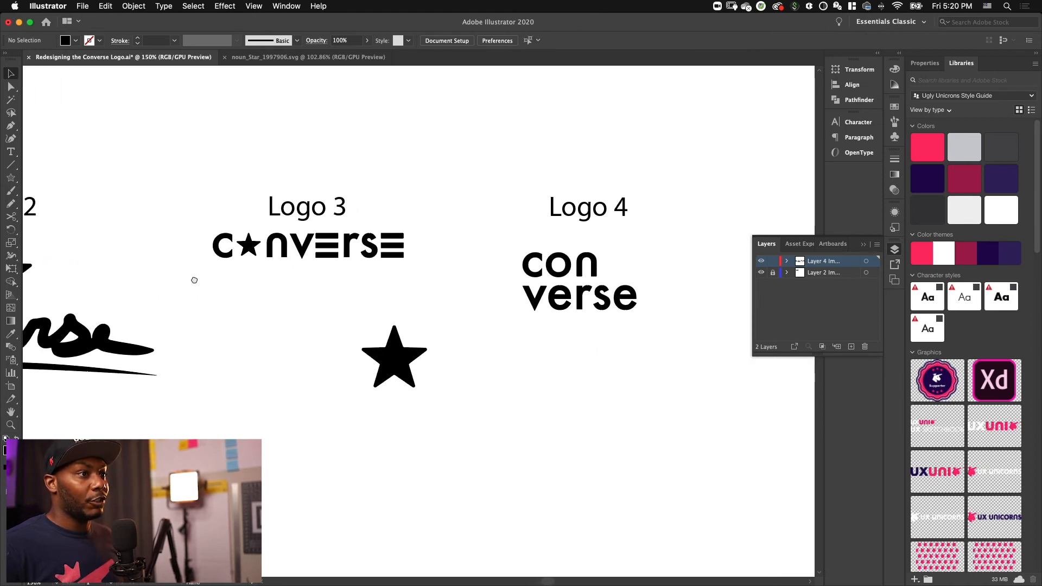
scroll(249, 281, right, 6)
key(super+equal)
key(super+equal)
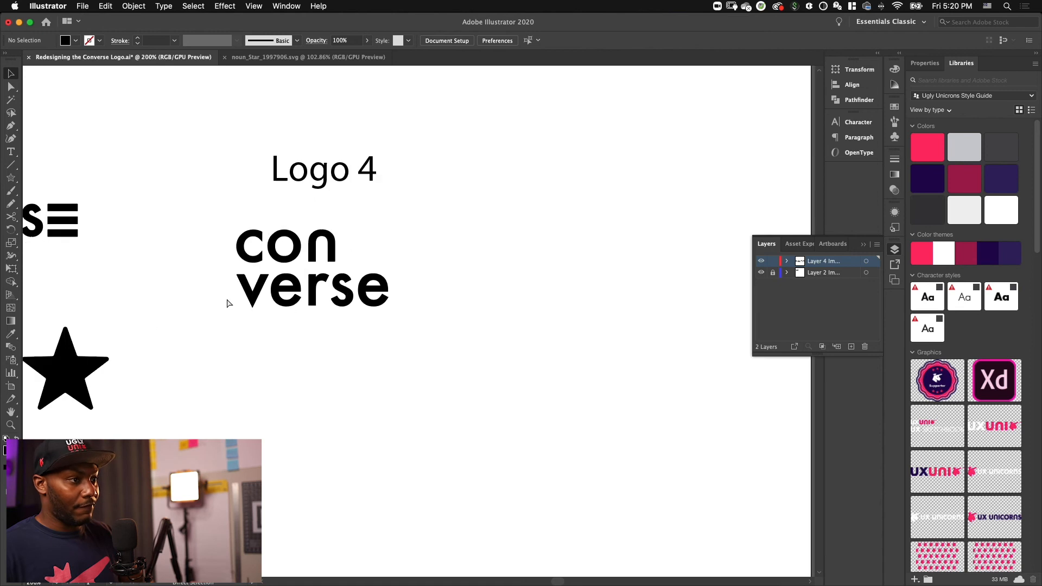
scroll(92, 320, left, 8)
drag(220, 309, 267, 383)
click(347, 335)
scroll(258, 329, right, 5)
drag(77, 369, 257, 237)
drag(319, 173, 149, 291)
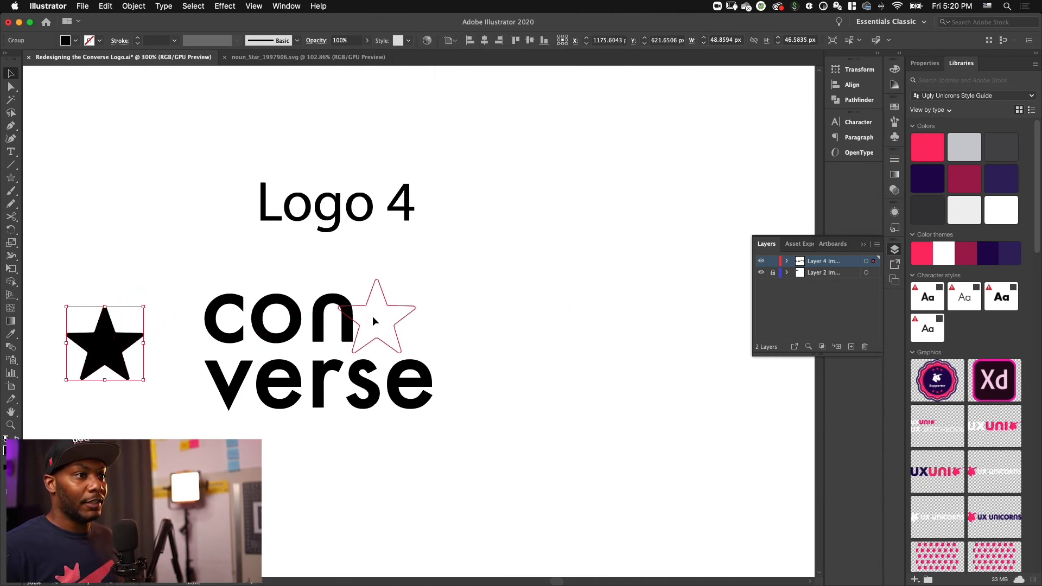
drag(397, 315, 397, 316)
Step: Slide the star horizontally until its arm touches the right side of the "n" in "con"
key(super+equal)
key(super+equal)
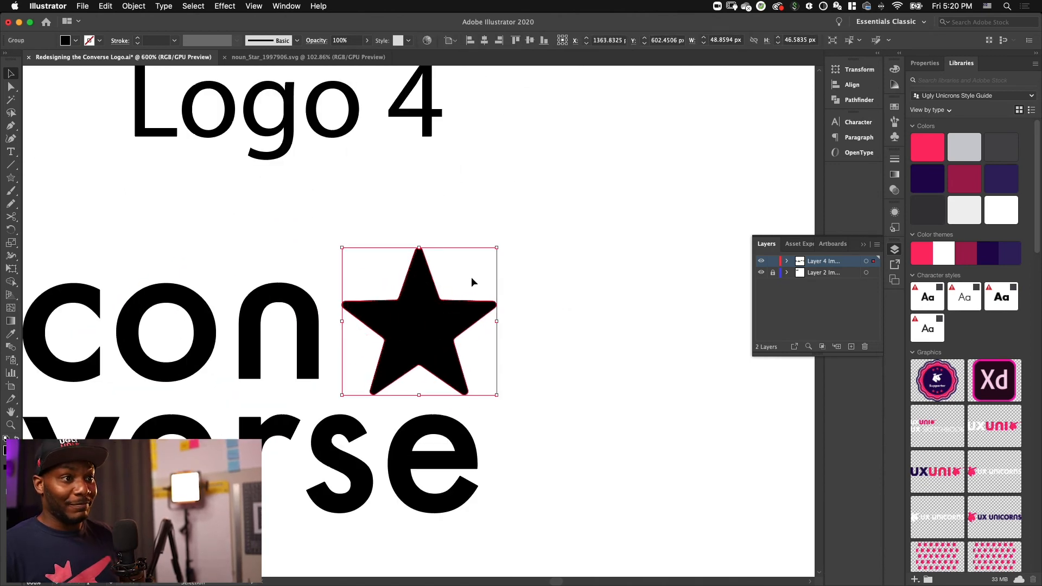
mouse_move(327, 247)
mouse_down()
mouse_move(357, 237)
mouse_move(322, 247)
mouse_up()
drag(422, 324, 398, 324)
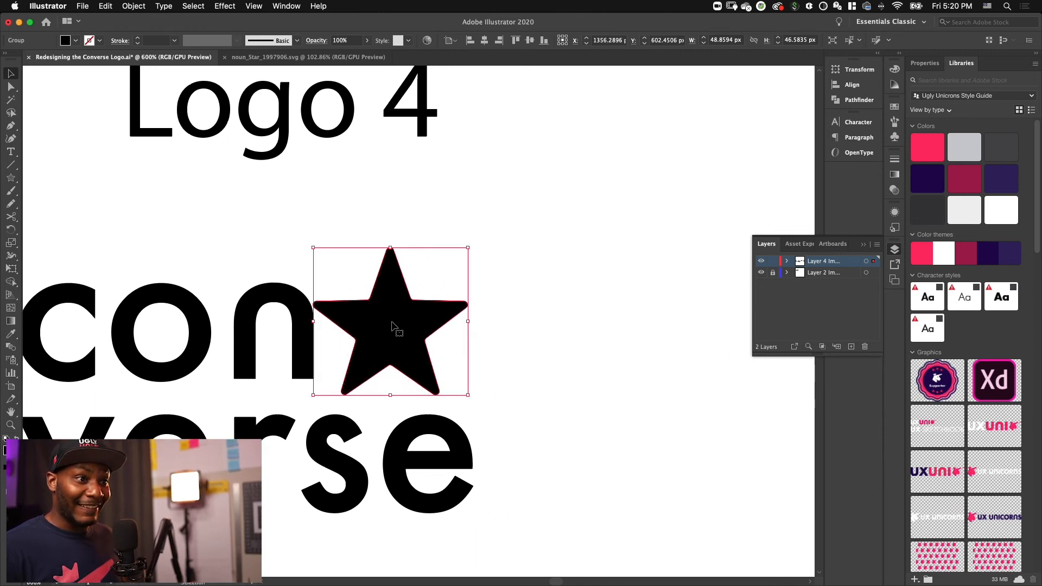
Step: Lay the star over the "n" and scale it down to the letter's height, about 32 by 30 px
drag(470, 247, 431, 283)
drag(413, 344, 318, 334)
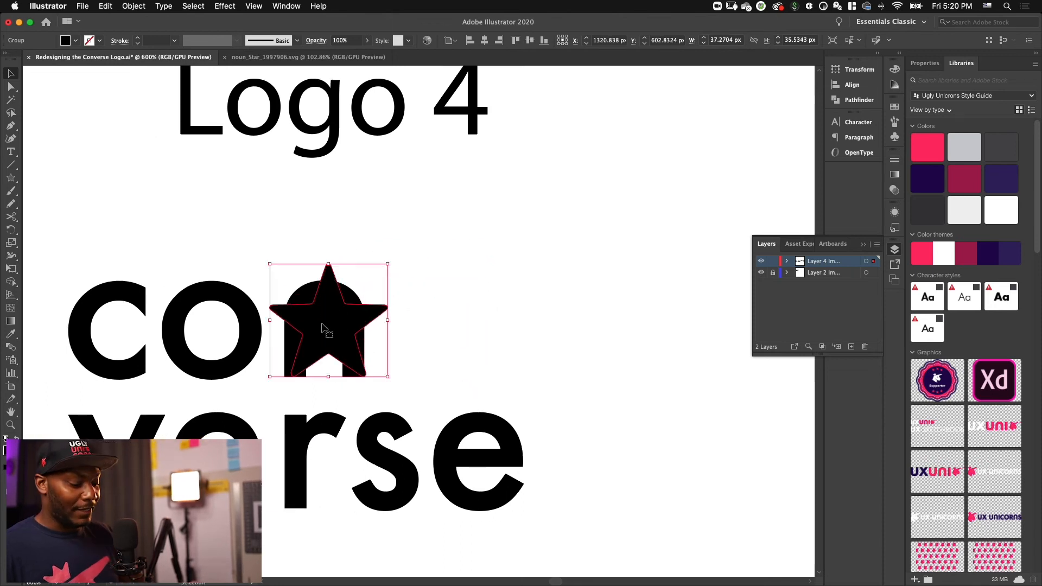
key(super+equal)
key(super+equal)
drag(458, 197, 368, 270)
click(393, 237)
drag(422, 241, 363, 240)
click(294, 357)
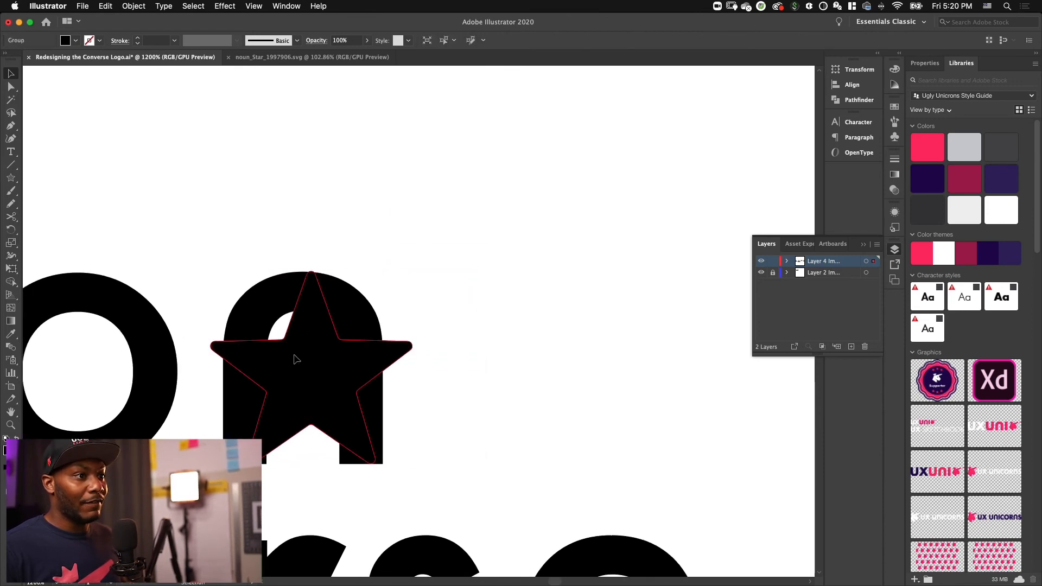
Step: Move the resized star off the "n" into the space to its right, level with the "con" letters
drag(295, 371, 535, 372)
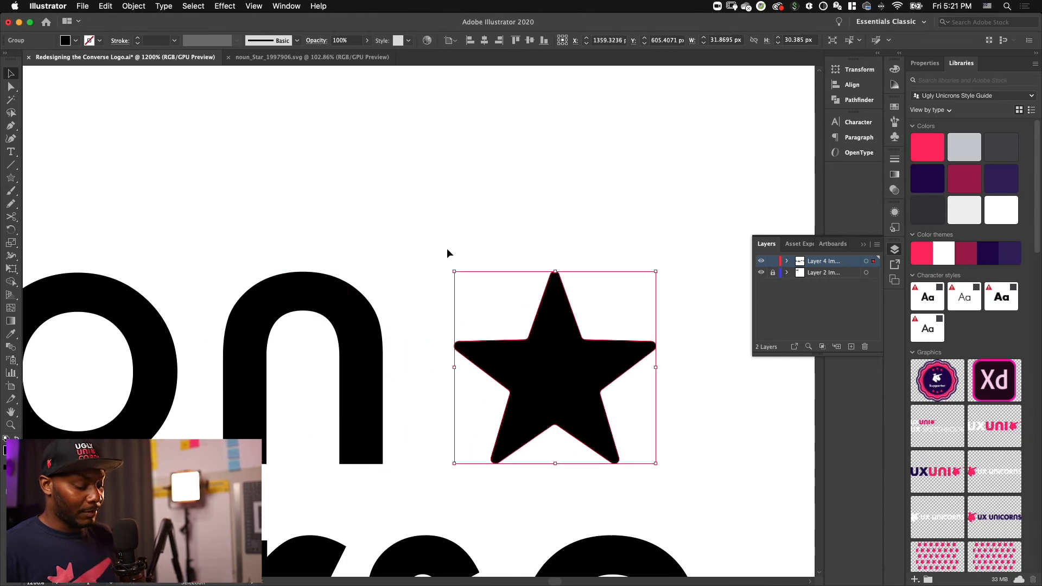
key(super+minus)
key(a)
key(super+minus)
key(super+minus)
click(501, 286)
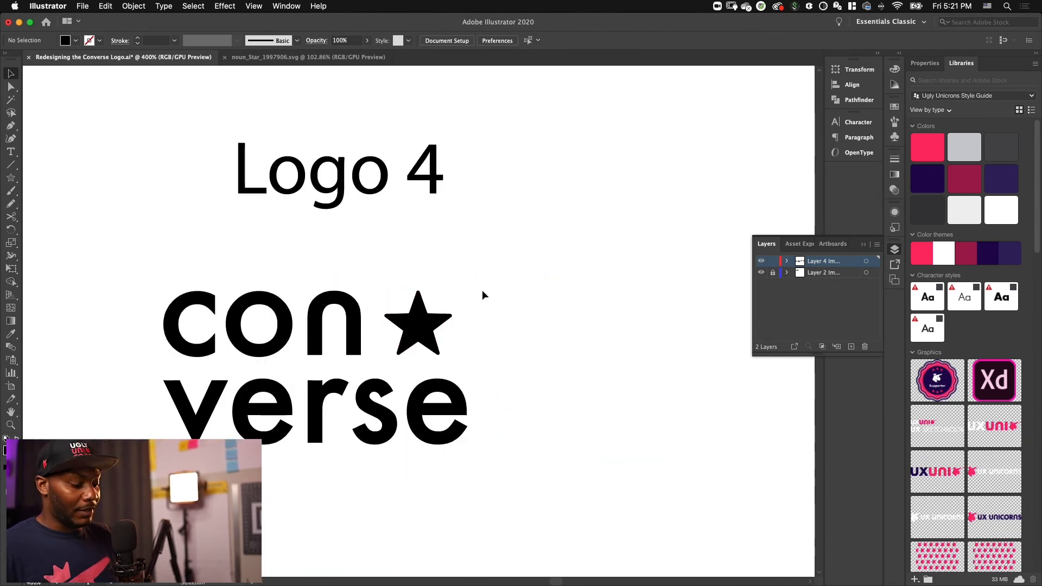
Step: Draw a black spacer rectangle in the gap between the "o" and "n" of "con", about 7.1 px wide and 28.3 px high
key(super+equal)
scroll(342, 267, left, 2)
click(423, 328)
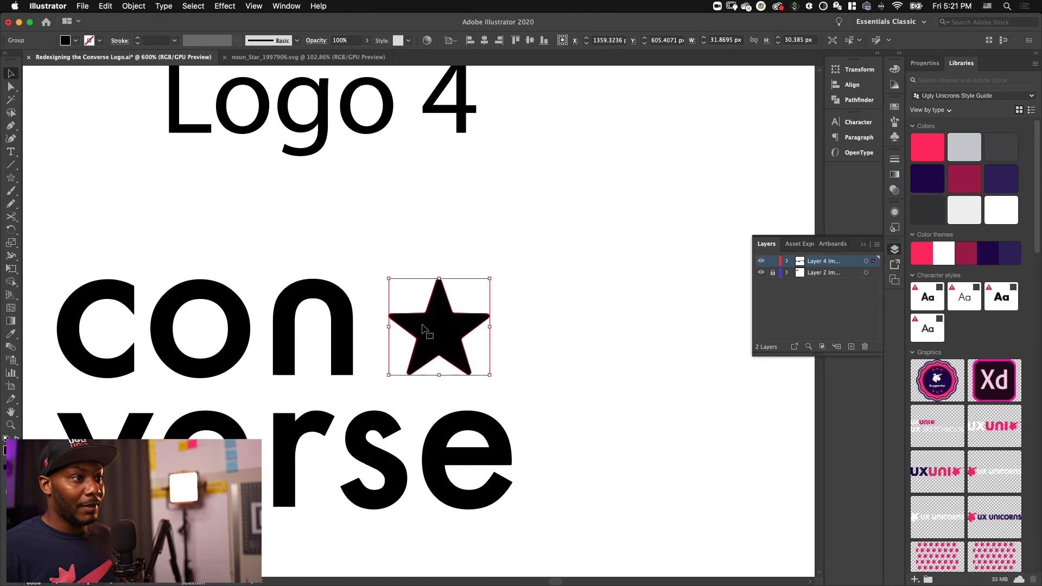
click(358, 272)
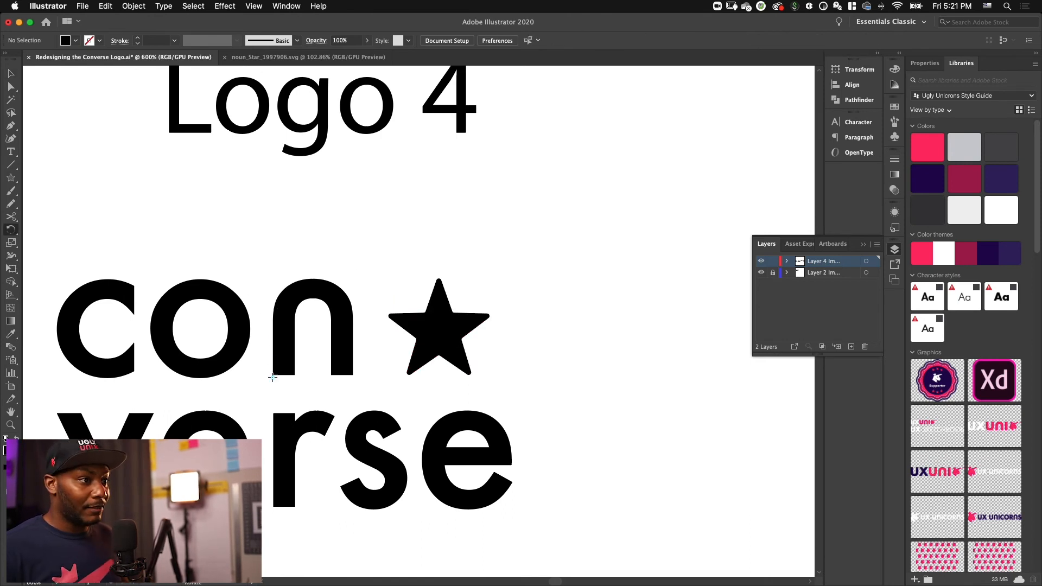
key(m)
drag(245, 282, 271, 371)
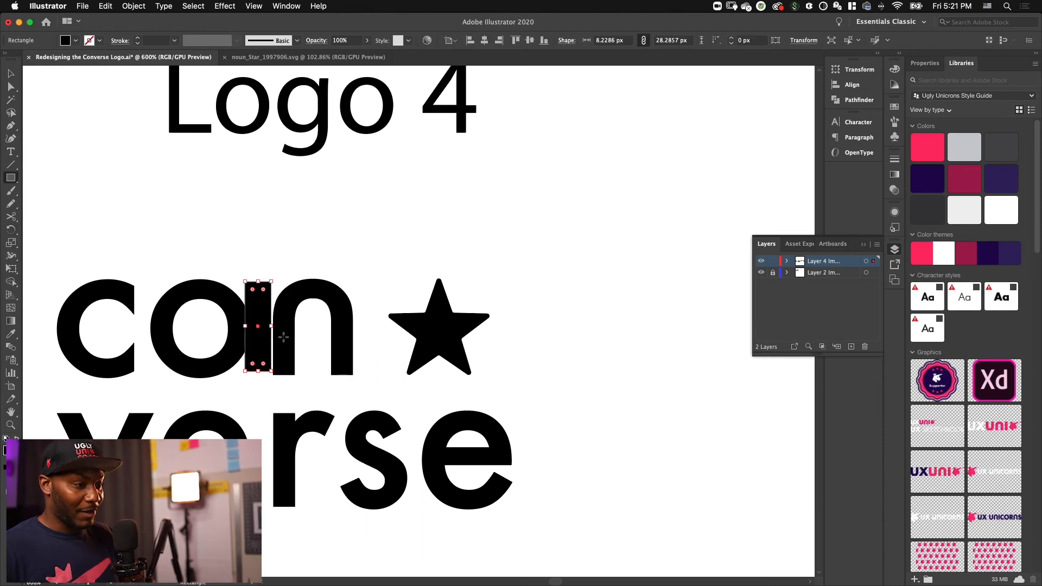
key(super+equal)
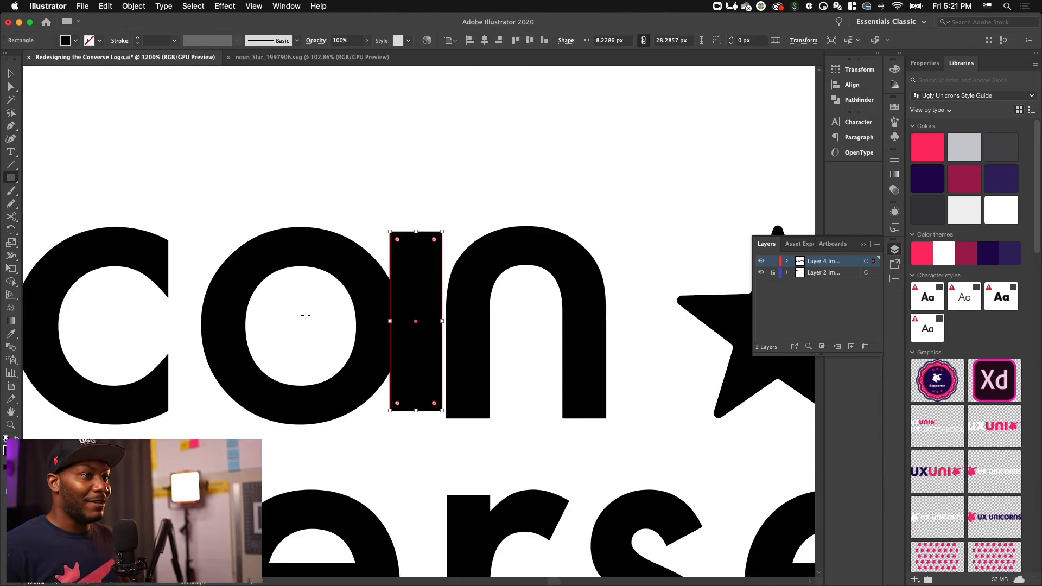
drag(391, 321, 446, 320)
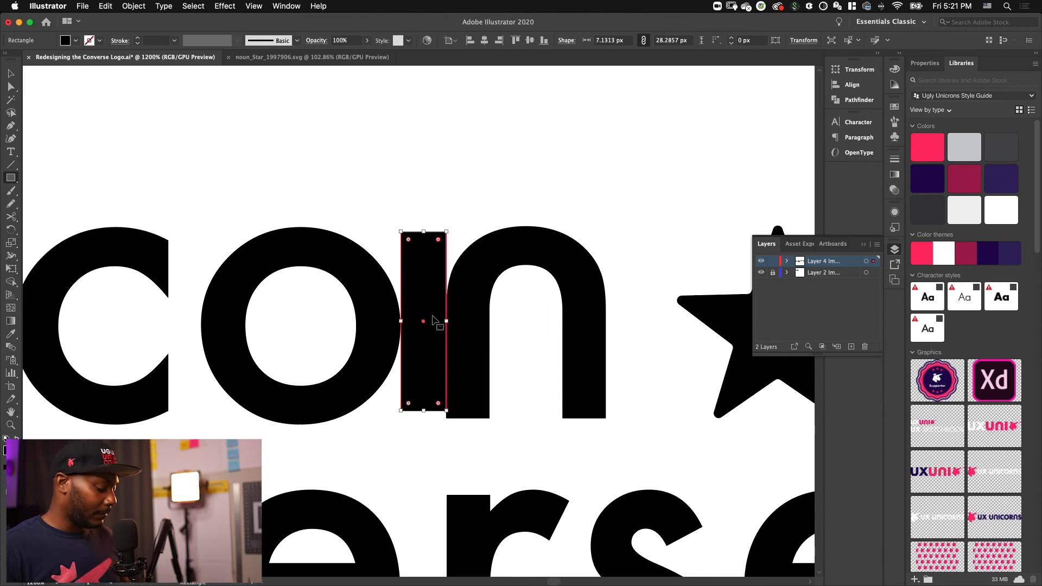
Step: Shift the spacer rectangle slightly left so its edge meets the outer curve of the "o"
key(minus)
key(super+minus)
key(super+minus)
key(super+minus)
key(super+equal)
key(super+equal)
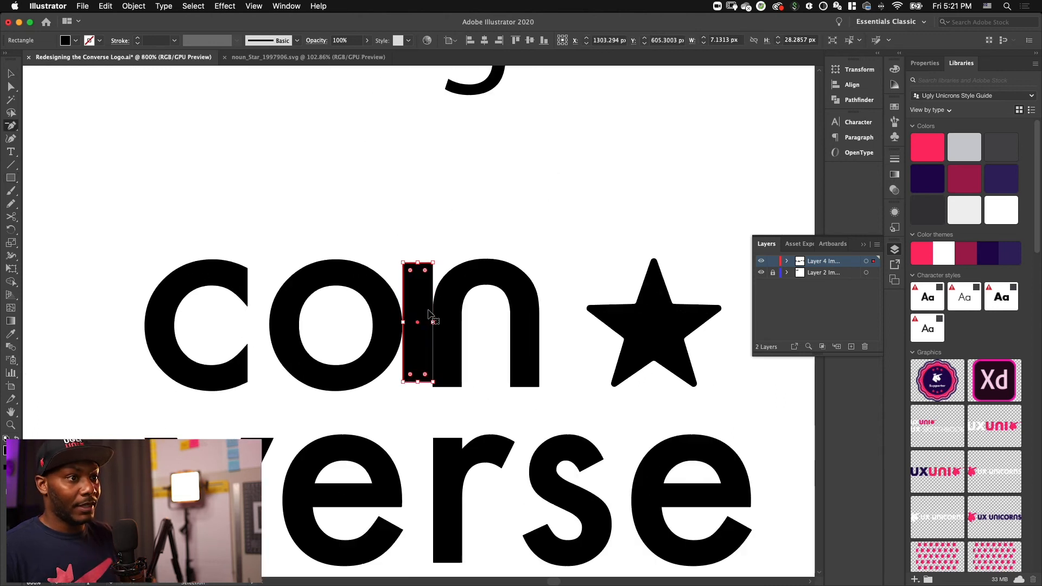
key(super+equal)
key(super+equal)
key(super+equal)
click(352, 325)
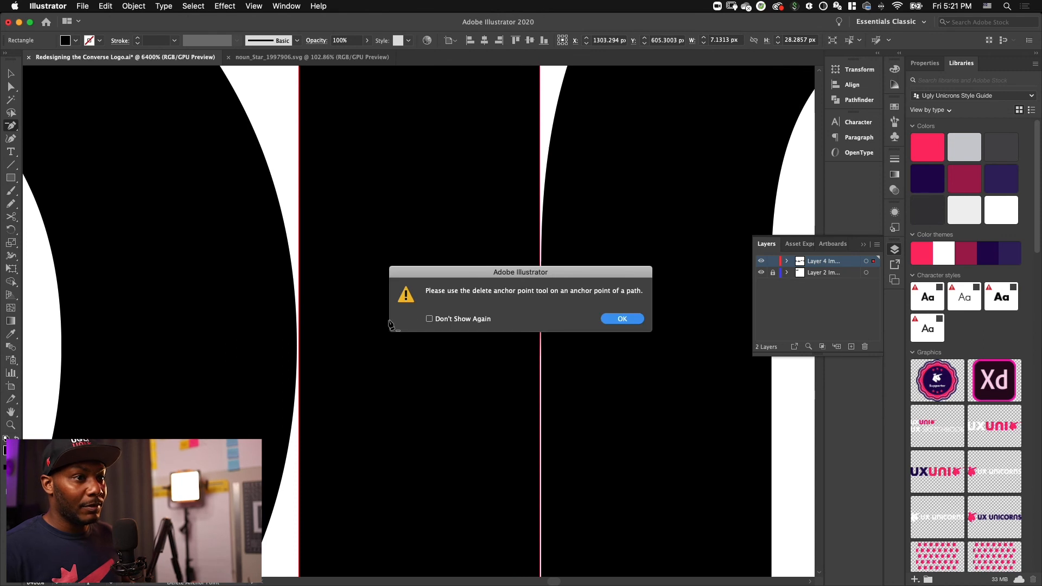
key(Return)
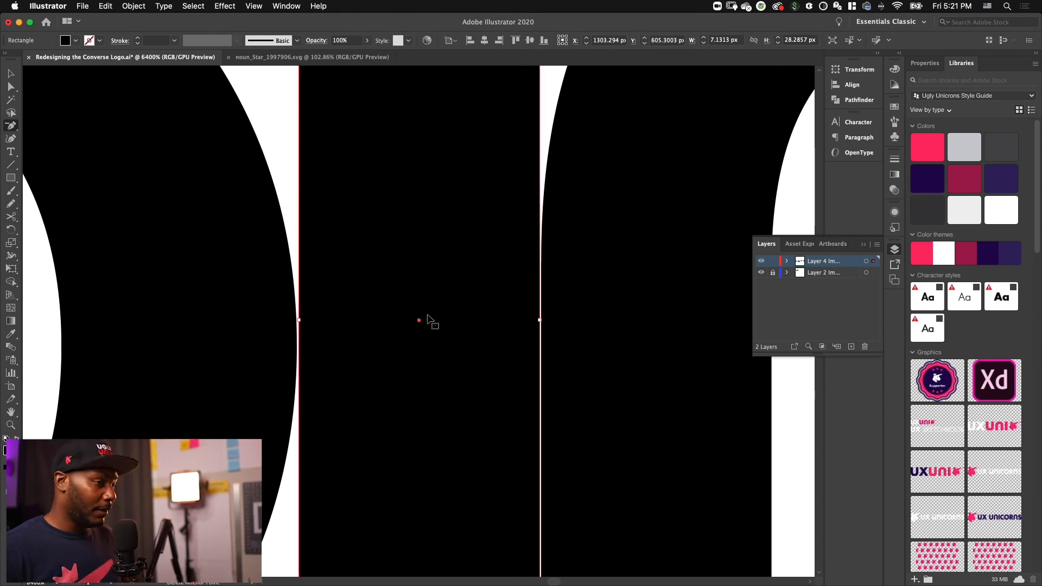
key(v)
click(373, 313)
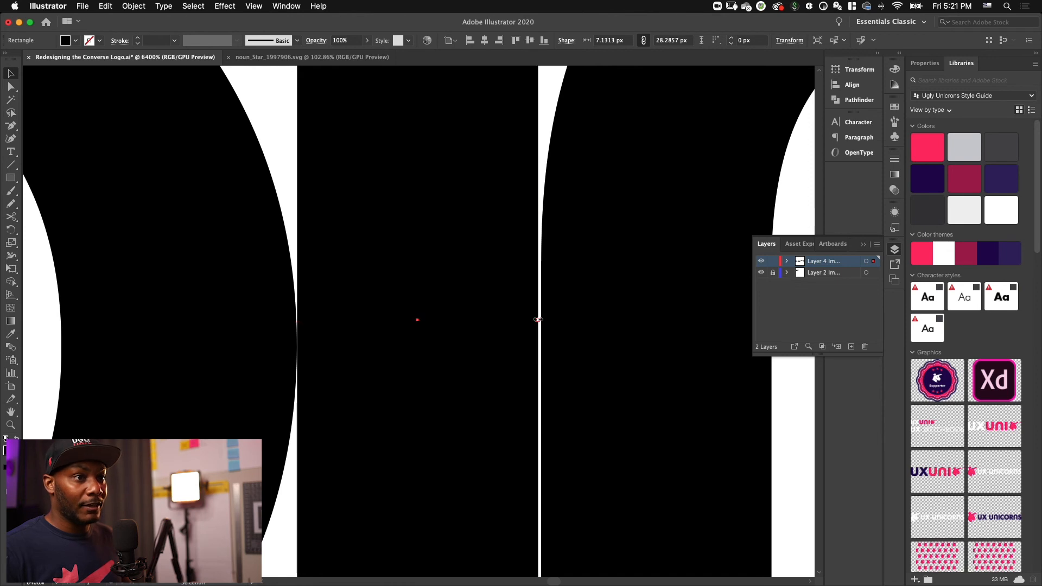
Step: Widen the black spacer rectangle to about 7.22 px so it spans the full gap between the "o" and "n"
drag(537, 319, 540, 320)
key(super+minus)
key(super+minus)
key(super+minus)
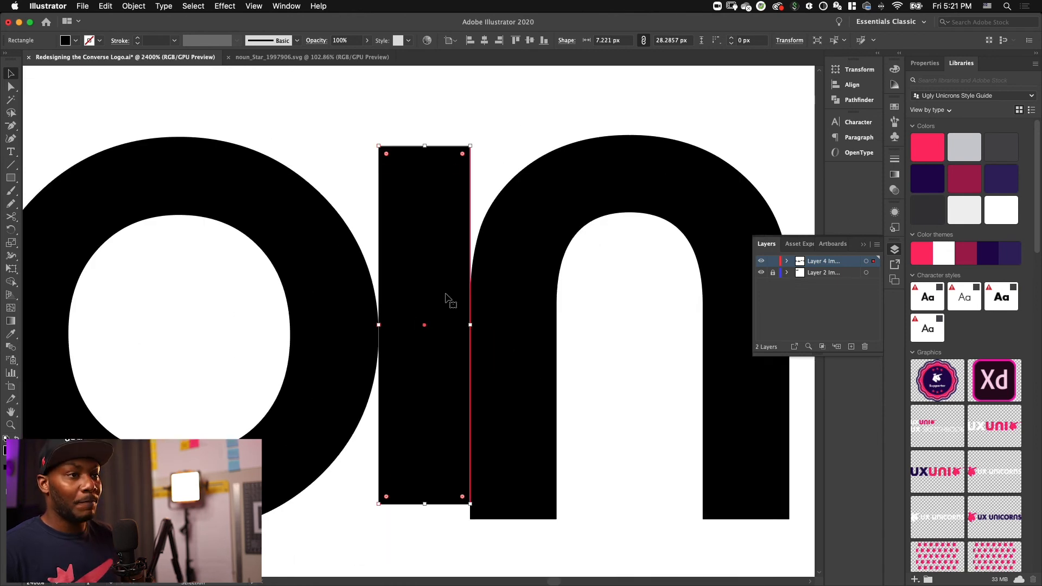
Step: Move the spacer rectangle to the other side of the "n", with its edge flush against the letter's outer stem
key(super+minus)
key(super+minus)
drag(468, 204, 214, 230)
click(133, 290)
drag(133, 293, 355, 307)
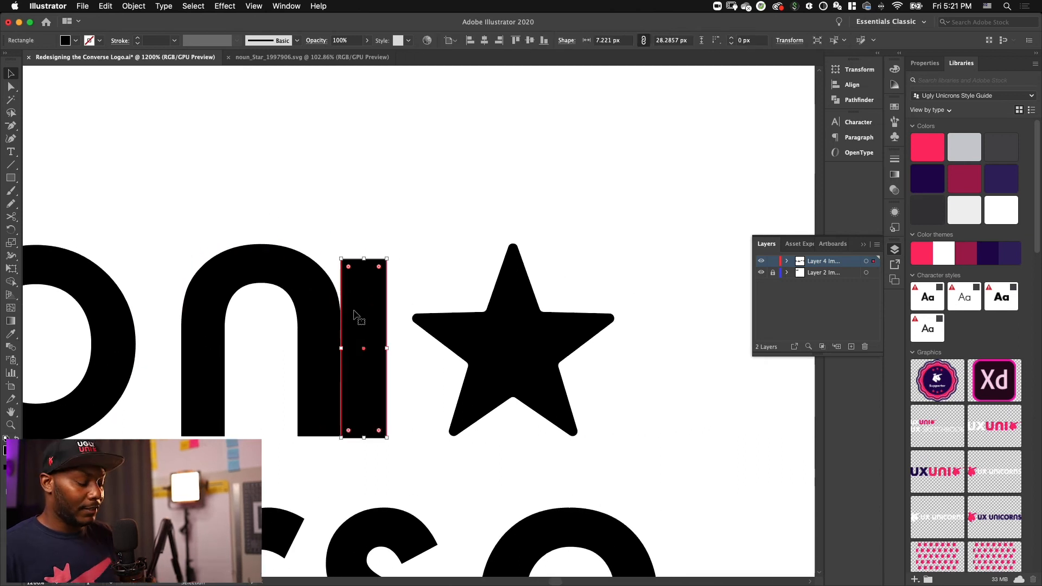
key(super+plus)
key(super+plus)
key(super+plus)
key(super+plus)
key(Right)
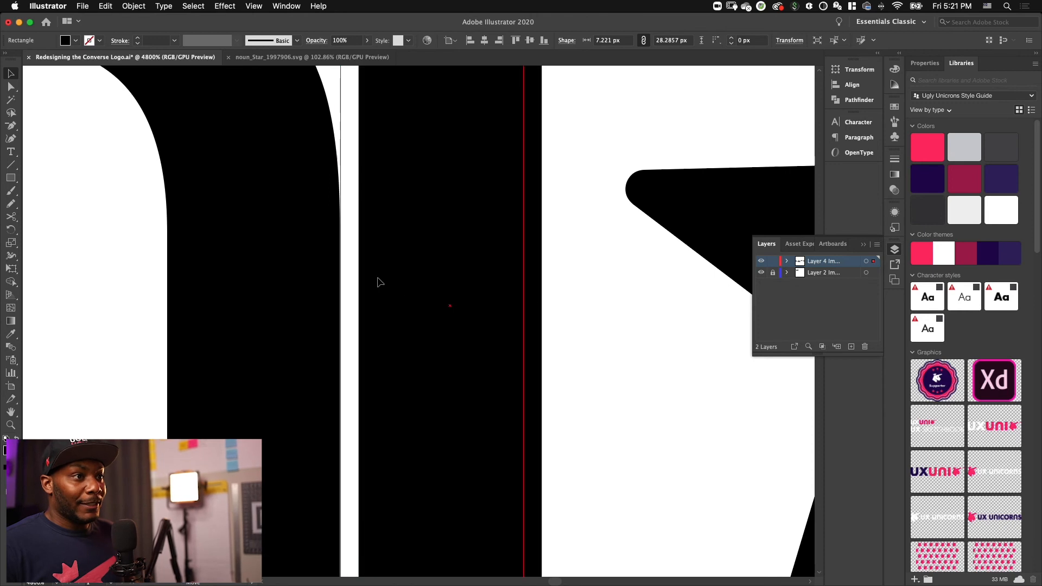
drag(380, 279, 383, 280)
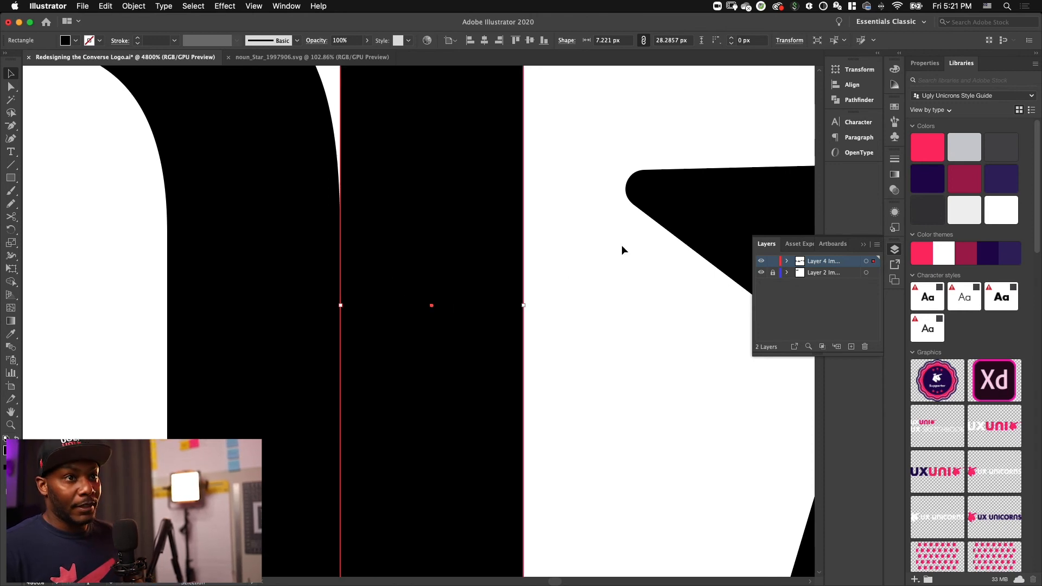
Step: Move the star left until its tip meets the far edge of the spacer rectangle beside the "n"
double_click(682, 216)
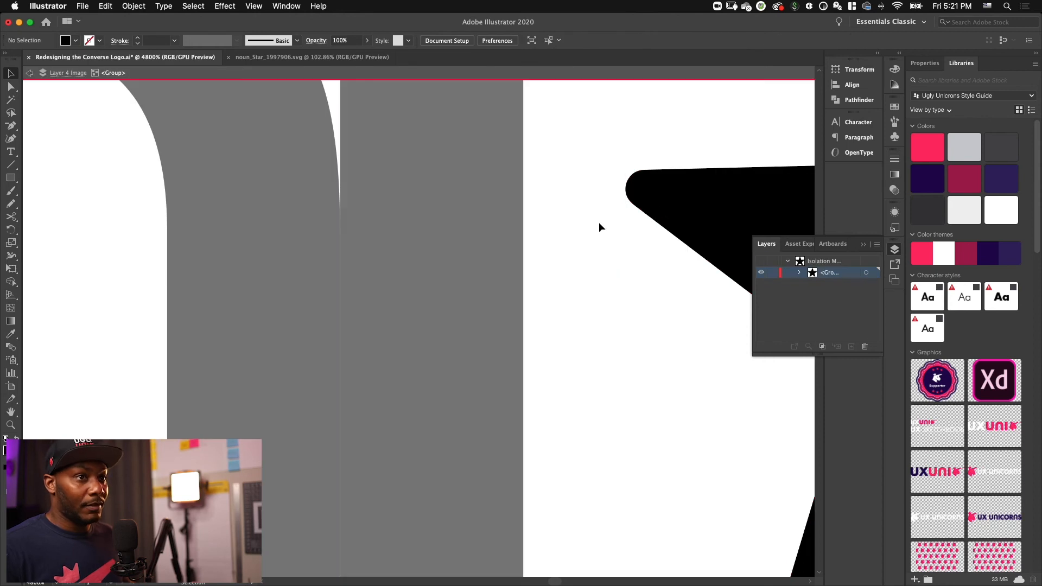
double_click(599, 226)
drag(678, 210, 569, 202)
key(super+minus)
key(super+minus)
key(super+minus)
key(super+minus)
click(481, 226)
Step: Delete the black spacer rectangle between the "n" and the star
click(309, 269)
key(Delete)
drag(200, 196, 472, 299)
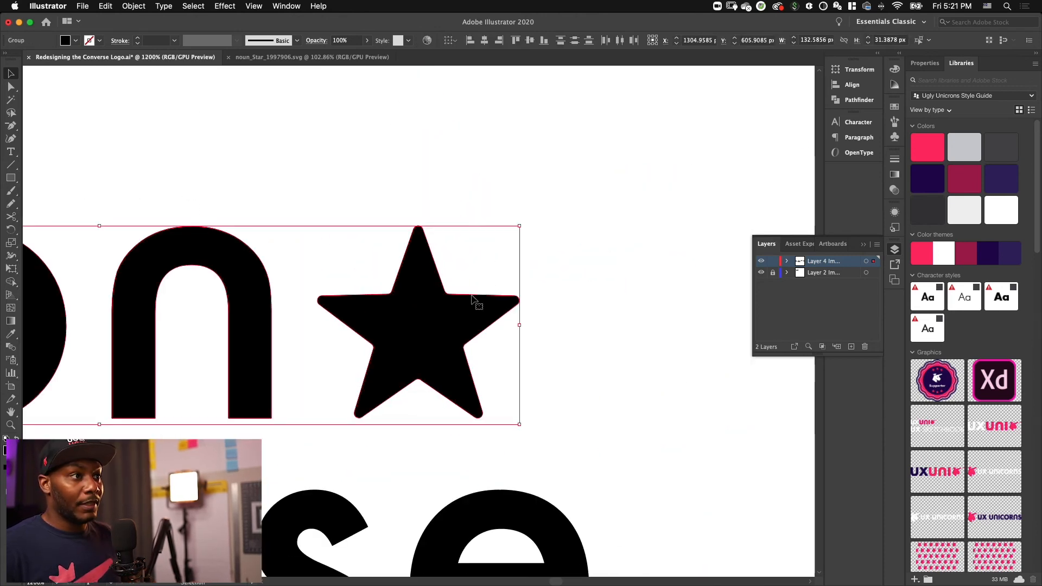
click(305, 177)
key(super+minus)
key(super+minus)
key(super+minus)
key(super+minus)
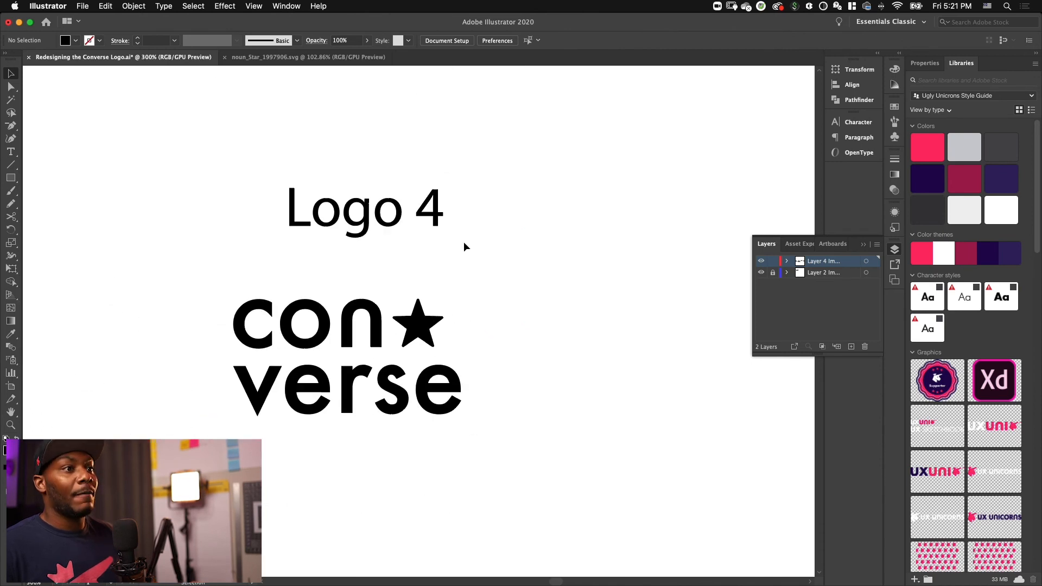
Step: Enlarge the star beside "con" to about 40.7 by 38.8 px and shift it slightly right, away from the "n"
scroll(462, 288, right, 3)
scroll(462, 287, down, 2)
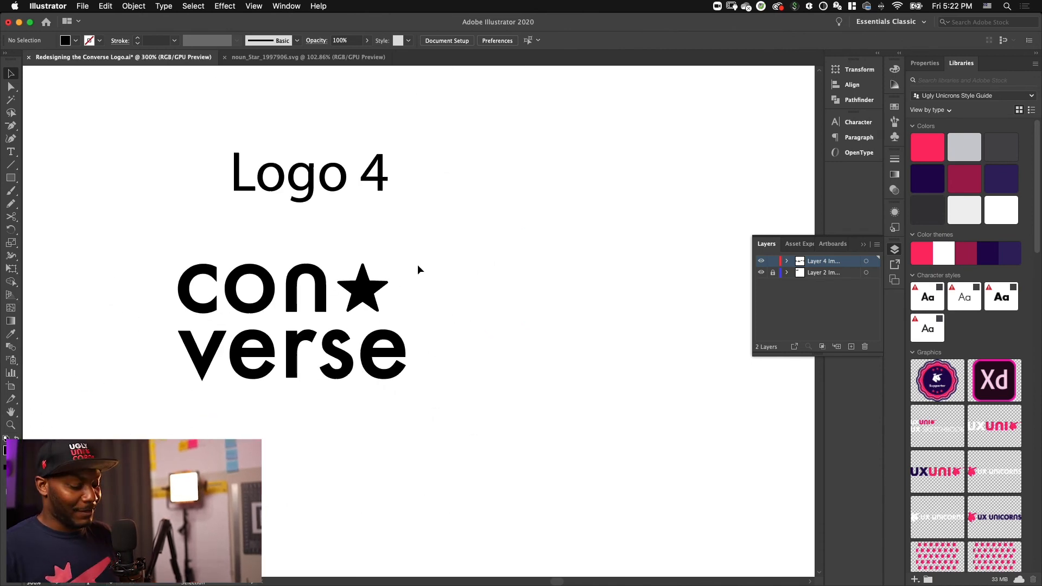
key(super+equal)
key(super+equal)
key(super+minus)
key(super+minus)
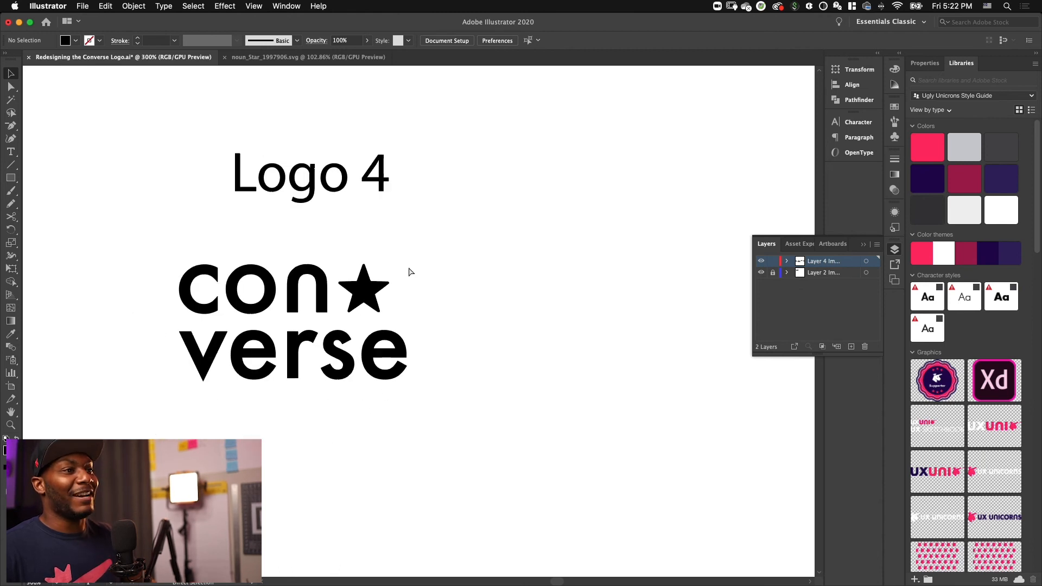
key(super+equal)
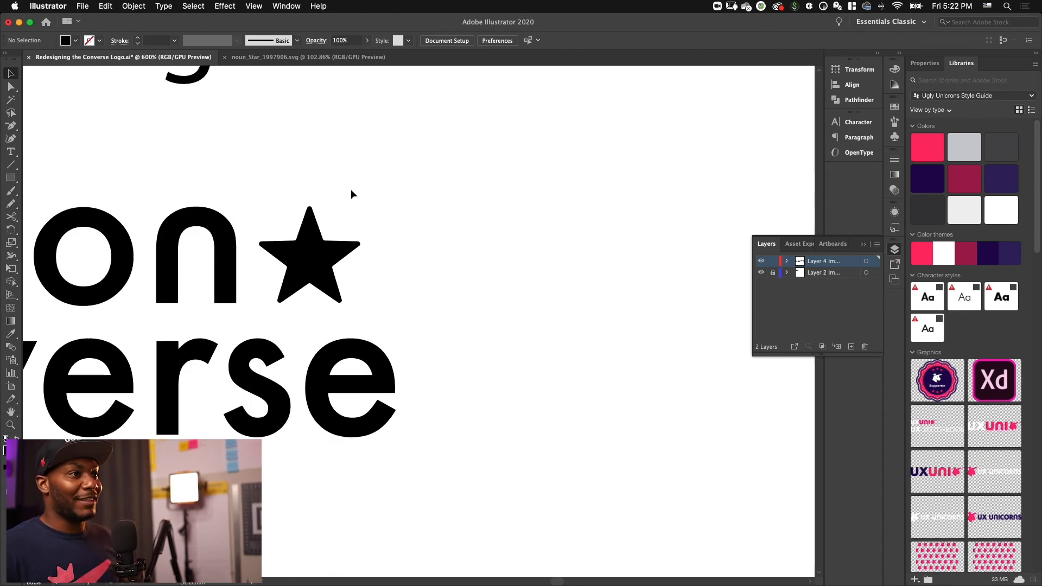
drag(322, 176, 349, 195)
click(349, 274)
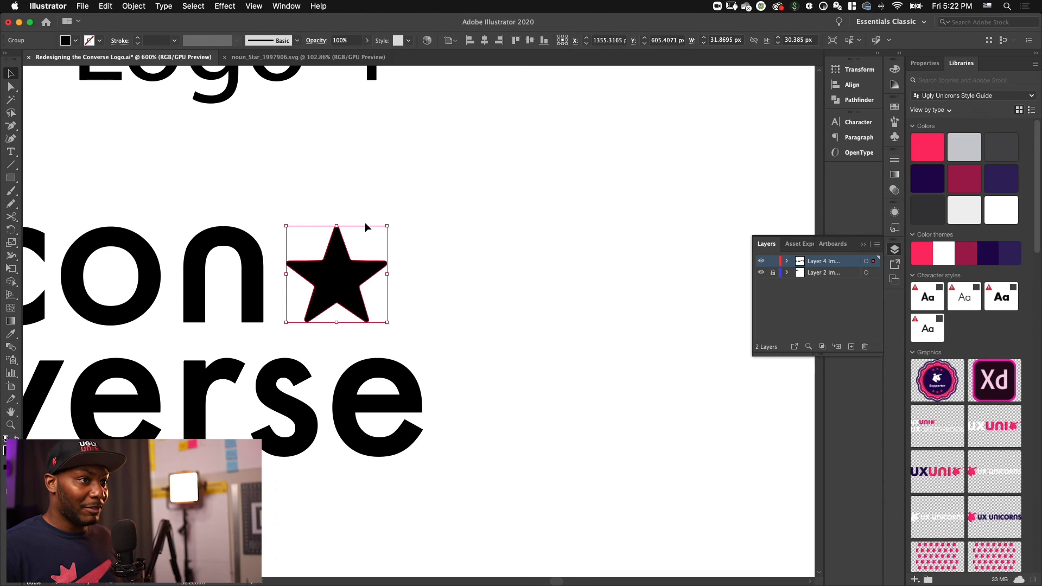
drag(388, 226, 408, 214)
drag(319, 279, 337, 279)
click(393, 200)
Step: Nudge the enlarged star two increments left and one up, closer to the "n"
key(super+minus)
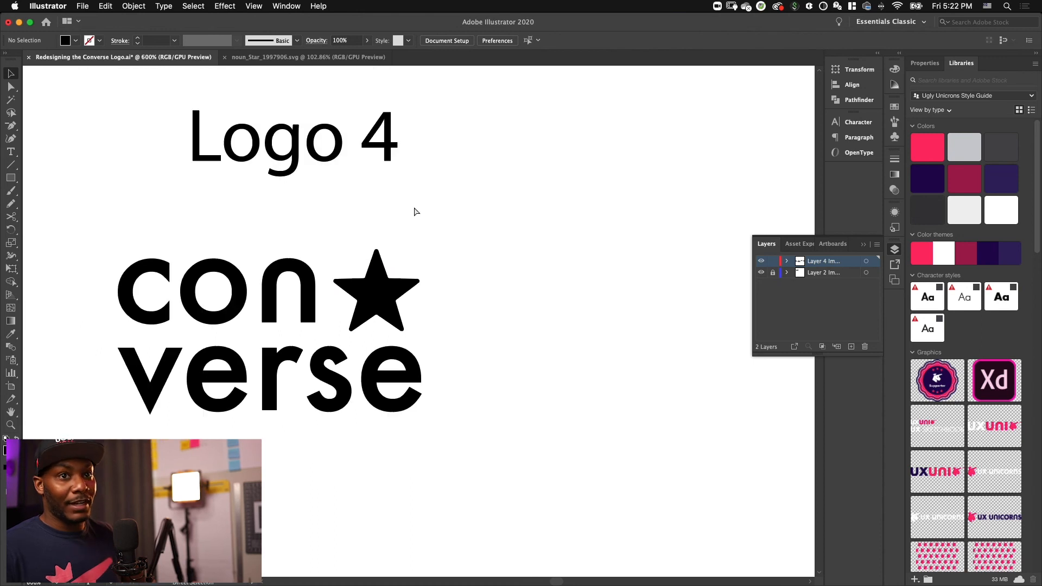
key(super+minus)
key(super+minus)
key(super+equal)
key(super+equal)
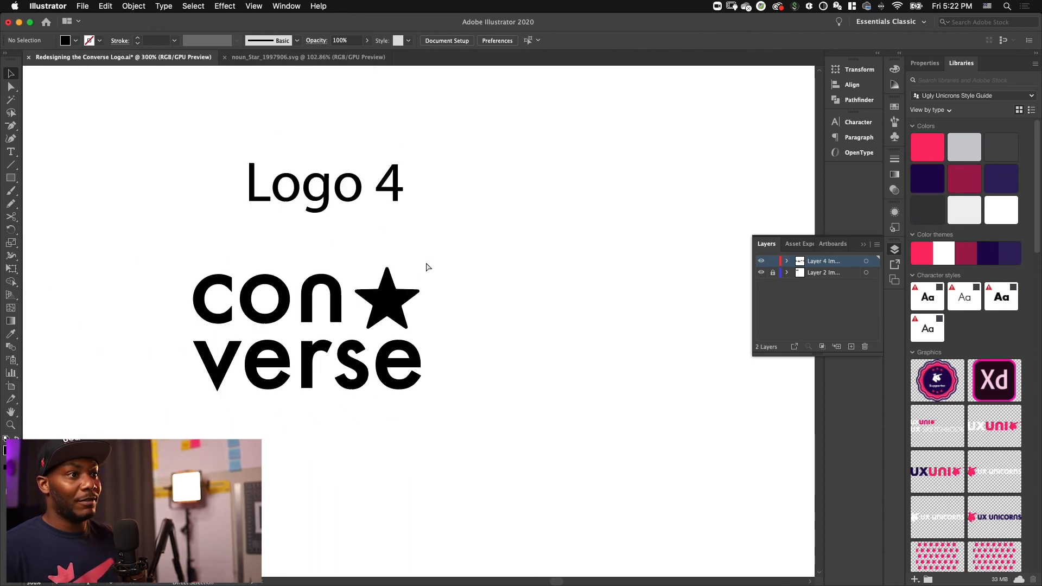
click(402, 295)
key(Left)
key(Left)
key(Up)
click(474, 294)
key(super+minus)
key(super+minus)
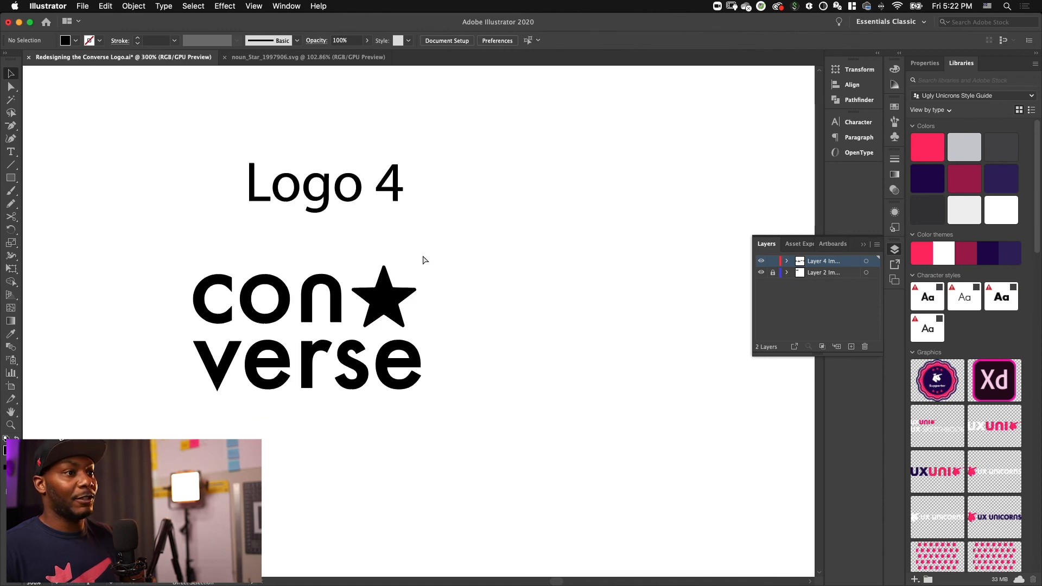
Step: Scale the star beside "con" down slightly so it fits better with the letters
click(395, 281)
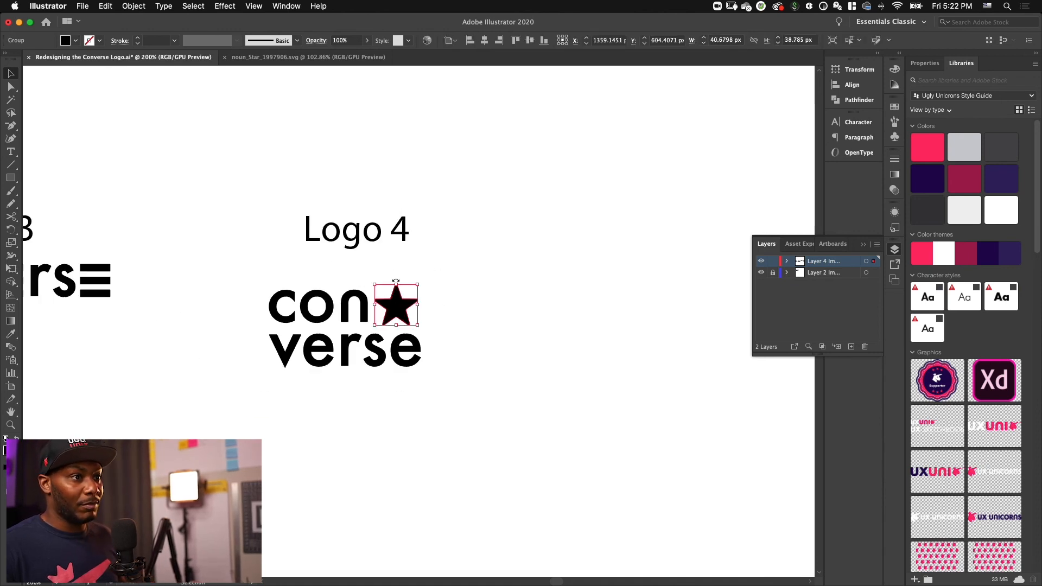
drag(396, 286, 395, 288)
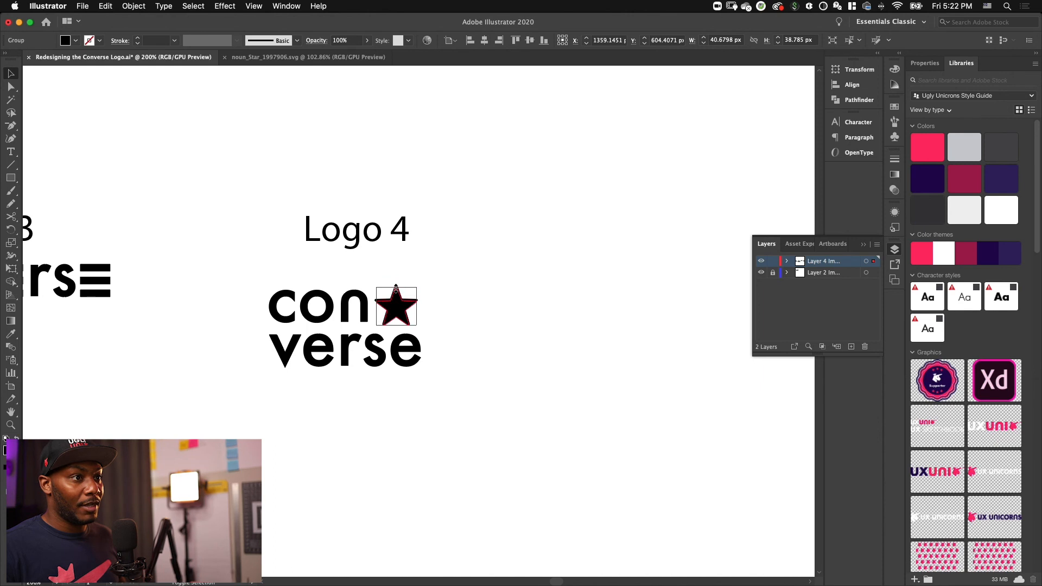
click(479, 291)
drag(479, 291, 428, 282)
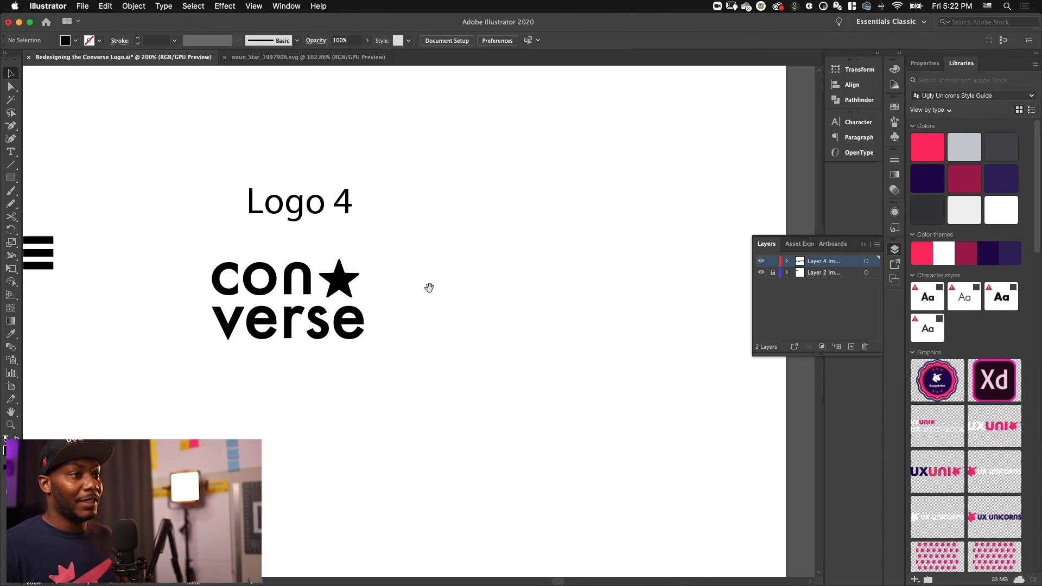
key(super+minus)
drag(447, 292, 410, 283)
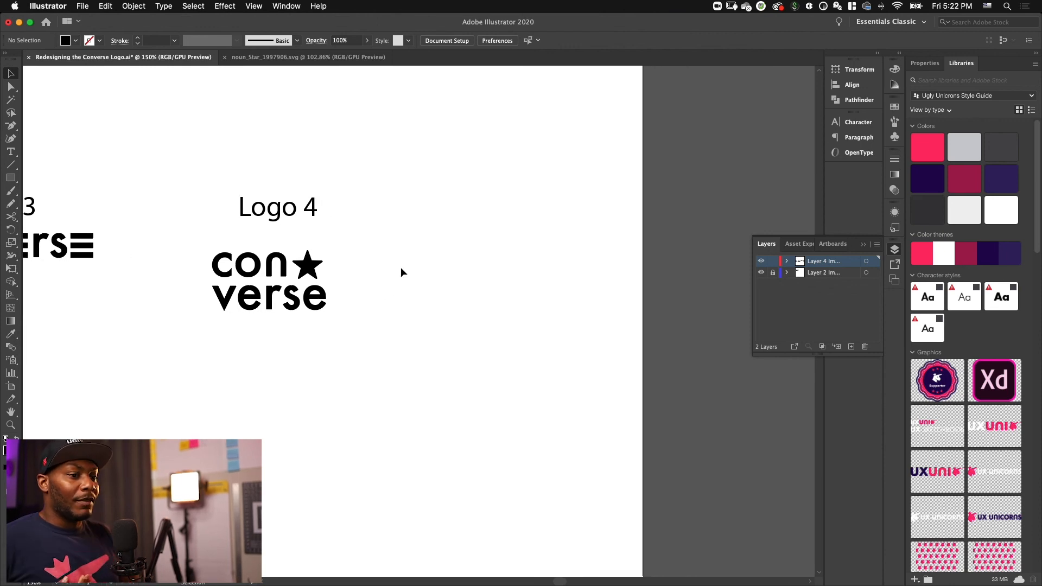
Step: Nudge the word "verse" up three increments to tighten the gap below "con"
drag(161, 352, 419, 295)
key(Up)
key(Up)
key(Up)
Step: Group "con", the star and "verse" into a single logo
drag(194, 242, 379, 331)
key(super+g)
click(395, 274)
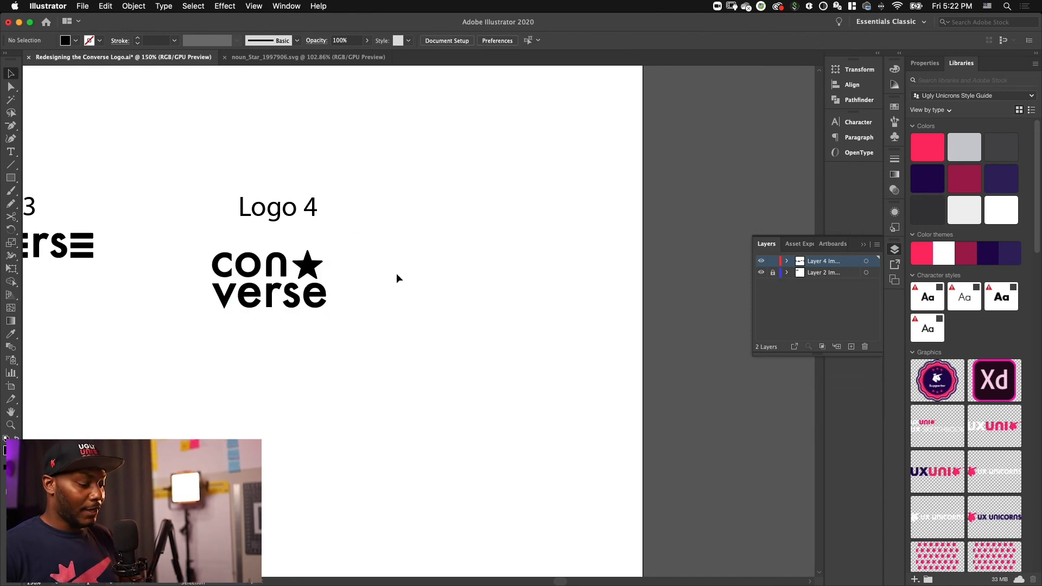
Step: Move the grouped con-verse logo slightly up and right, closer beneath its "Logo 4" label
key(super+minus)
drag(439, 286, 534, 311)
drag(425, 319, 436, 308)
click(495, 284)
scroll(434, 280, right, 2)
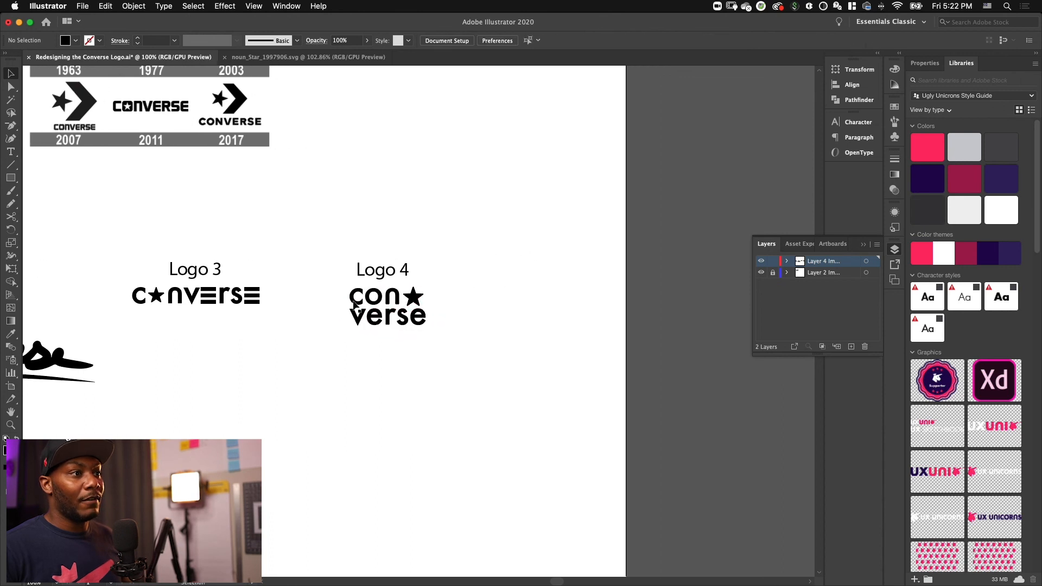
key(super+minus)
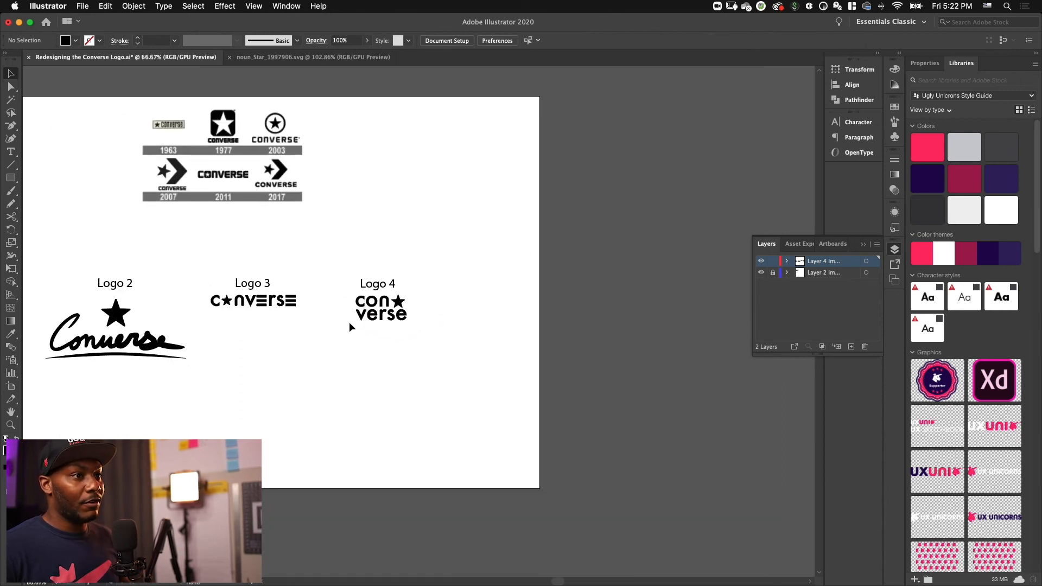
Step: Enlarge the con-verse logo to about 210 px wide and shift the "Logo 4" label over its centre
drag(403, 324, 406, 323)
click(418, 320)
drag(351, 345, 432, 334)
click(479, 301)
drag(392, 283, 392, 282)
Step: Enlarge the Logo 3 wordmark proportionally to match the visual size of Logo 4
drag(275, 308, 317, 311)
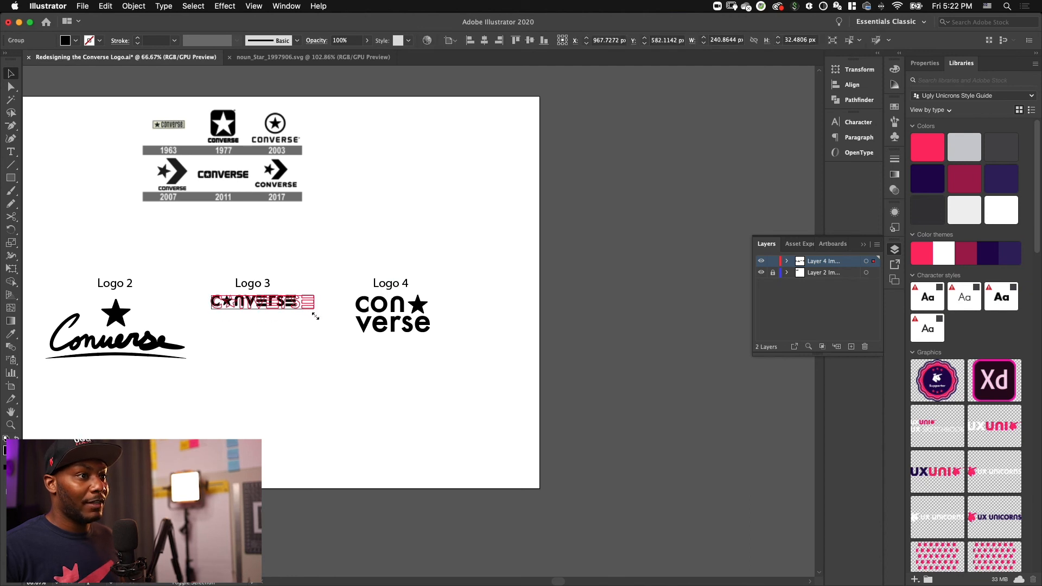
click(317, 274)
Step: Move Logo 4 together with its label farther right, widening the gap to Logo 3
scroll(418, 251, right, 3)
drag(339, 243, 405, 362)
click(324, 242)
drag(324, 242, 427, 371)
drag(387, 302, 452, 309)
Step: Move Logo 3 and its label right and slightly down, away from Logo 2 and closer to Logo 4
scroll(419, 266, left, 5)
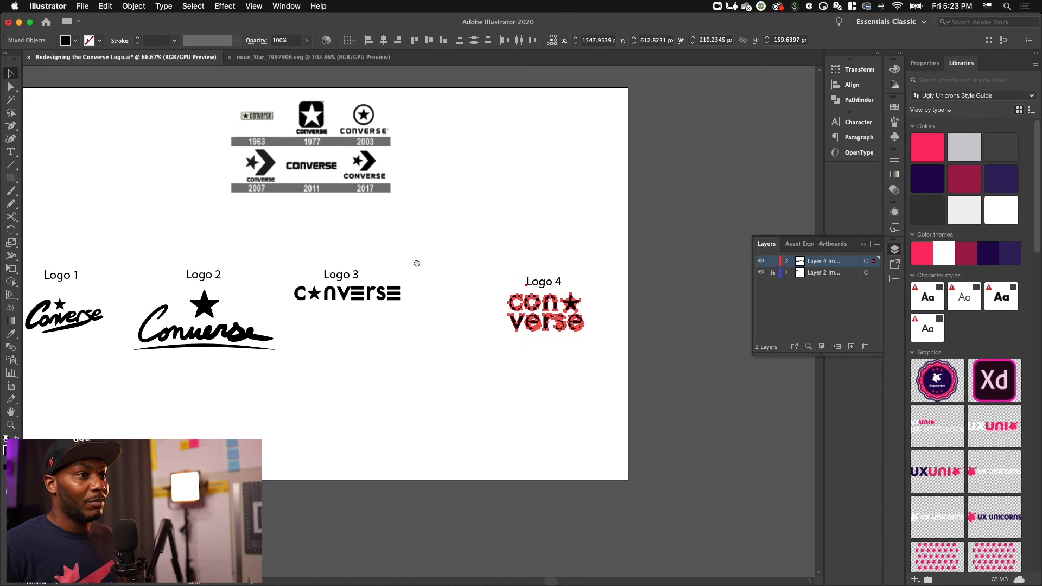
drag(333, 263, 372, 278)
click(441, 271)
drag(408, 327, 407, 325)
drag(369, 275, 408, 288)
click(400, 266)
Step: Move Logo 2 and its label right to open more space after Logo 1
scroll(400, 266, left, 5)
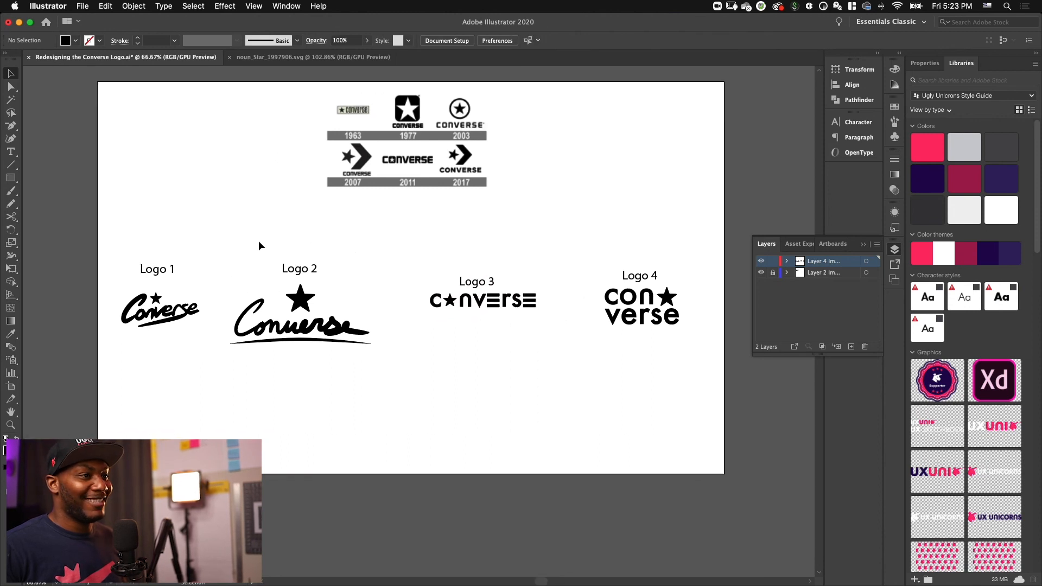
click(300, 298)
drag(300, 298, 322, 298)
click(249, 234)
Step: Move Logo 1 and its label slightly right and down, inward from the artboard's edge
scroll(199, 237, left, 3)
drag(199, 238, 252, 324)
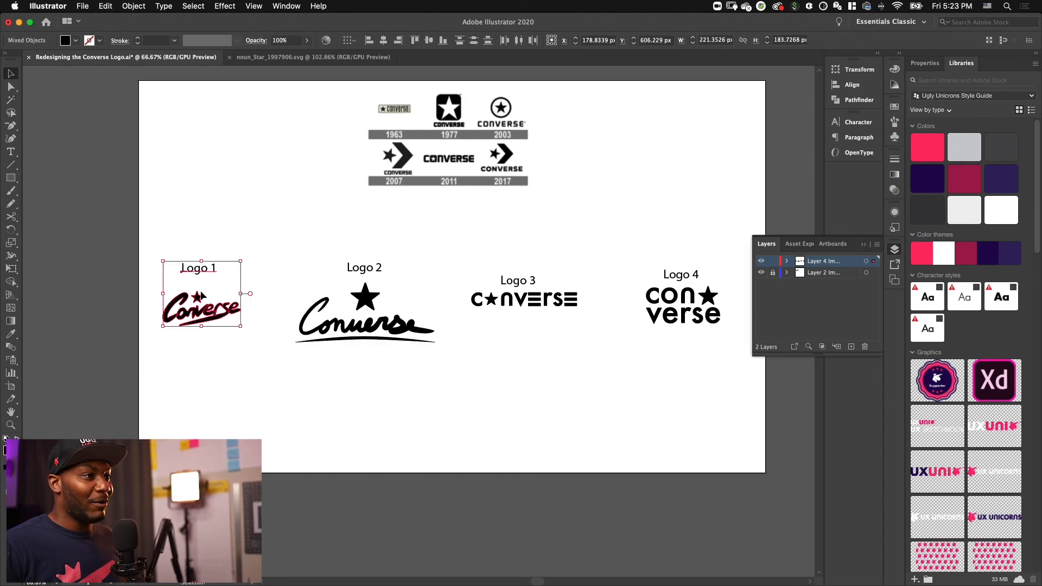
drag(200, 298, 220, 302)
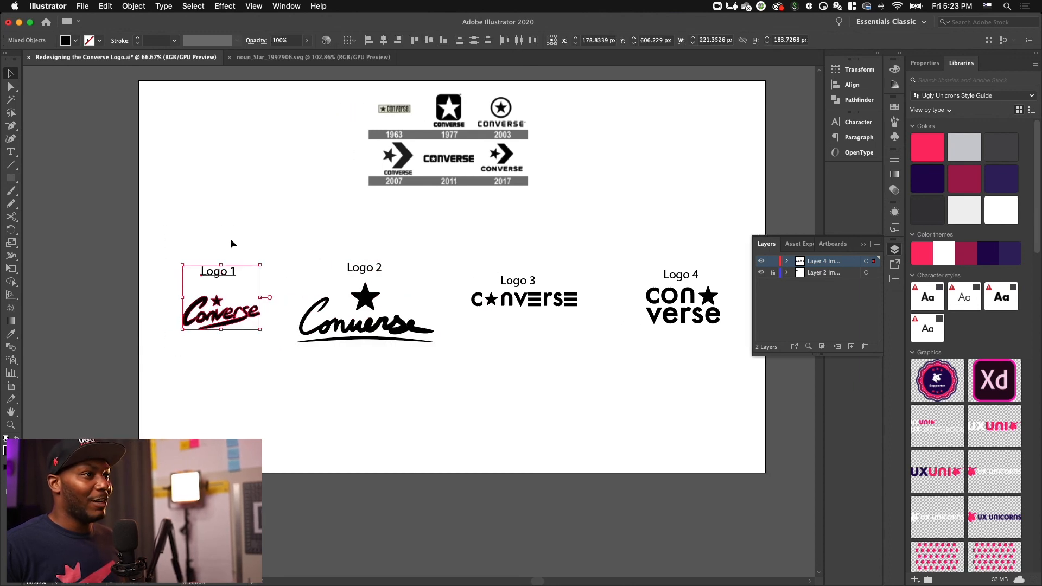
click(254, 266)
scroll(326, 252, right, 5)
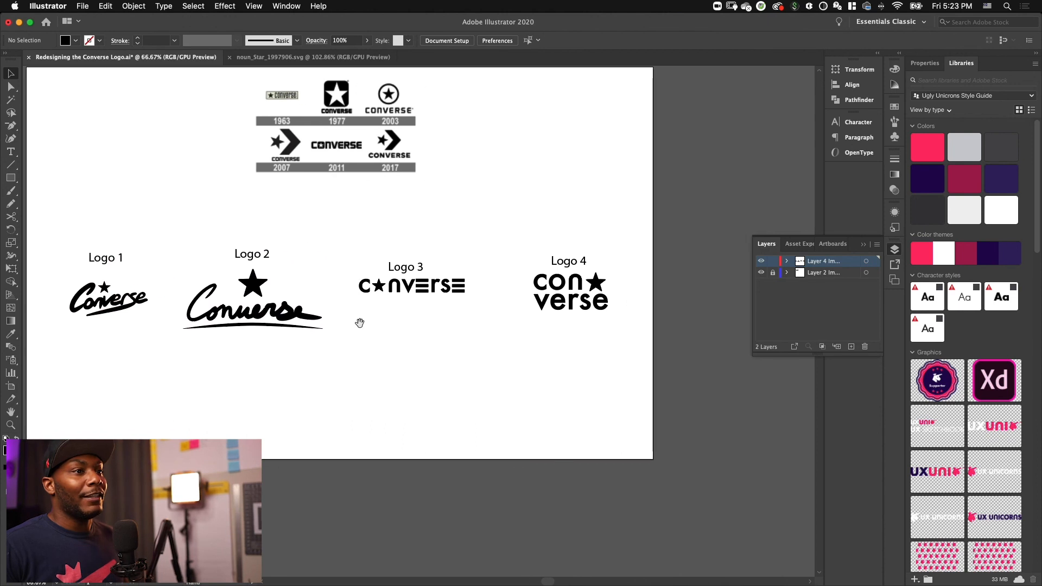
scroll(388, 353, right, 3)
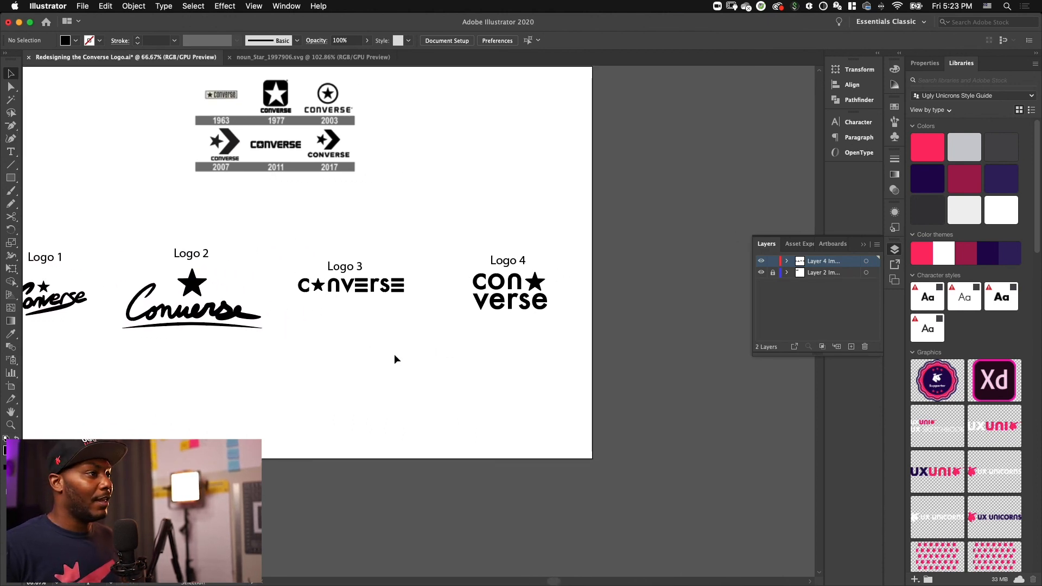
scroll(395, 359, left, 3)
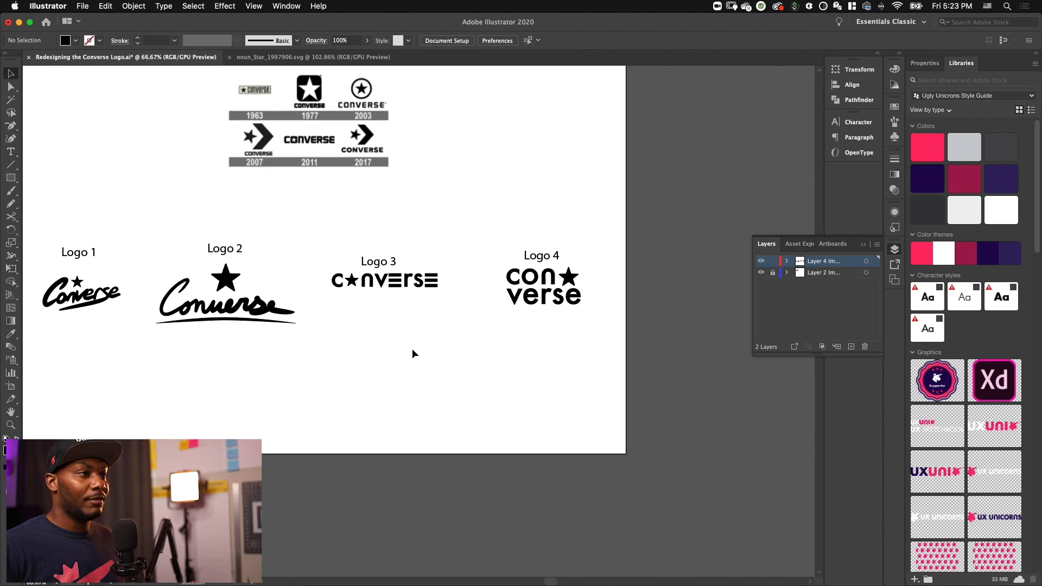